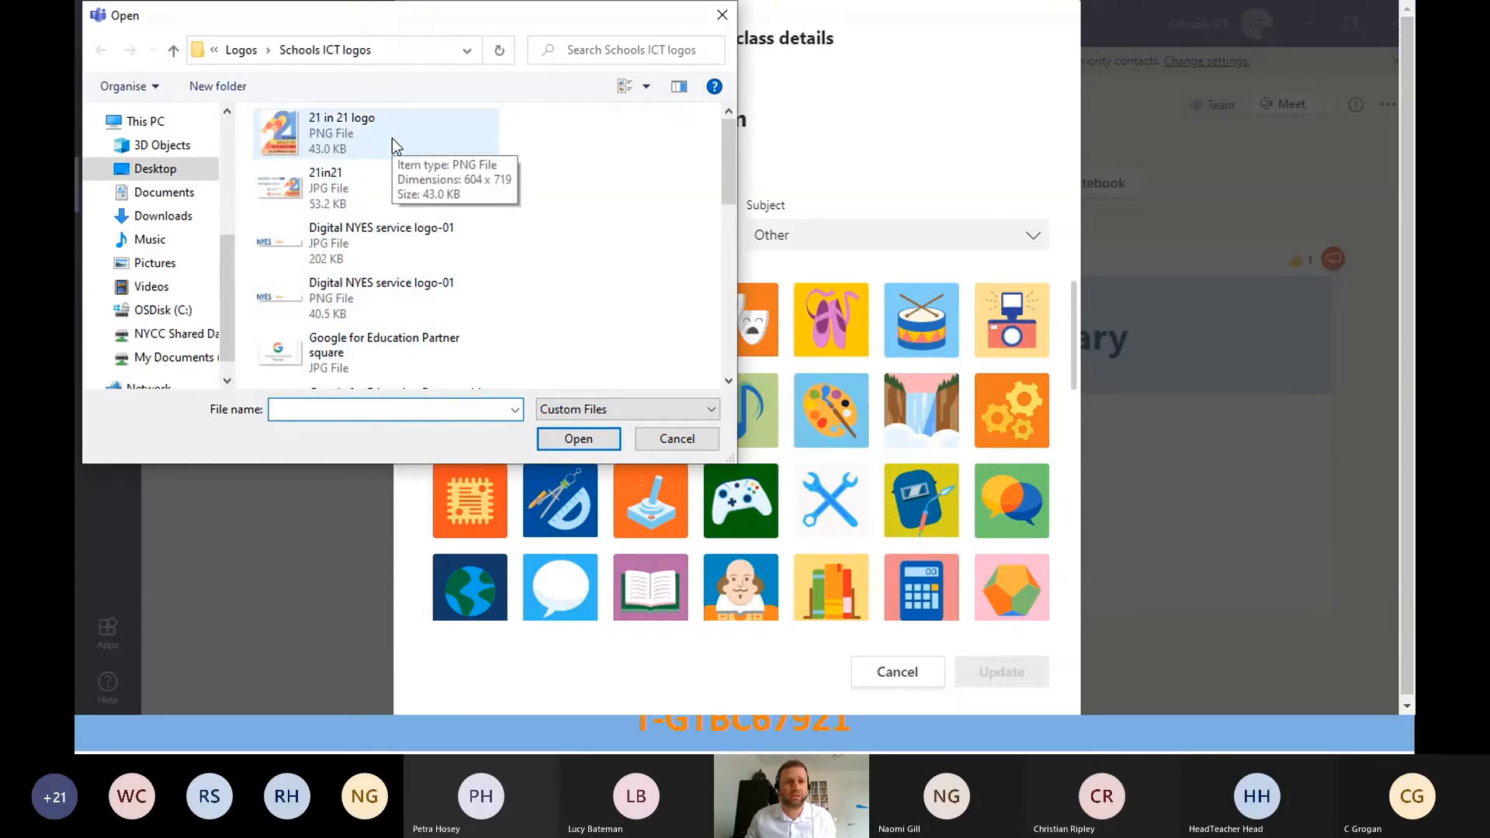
Step: Set the class avatar to the "21 in 21 logo" PNG image and update the class details
left_click(348, 129)
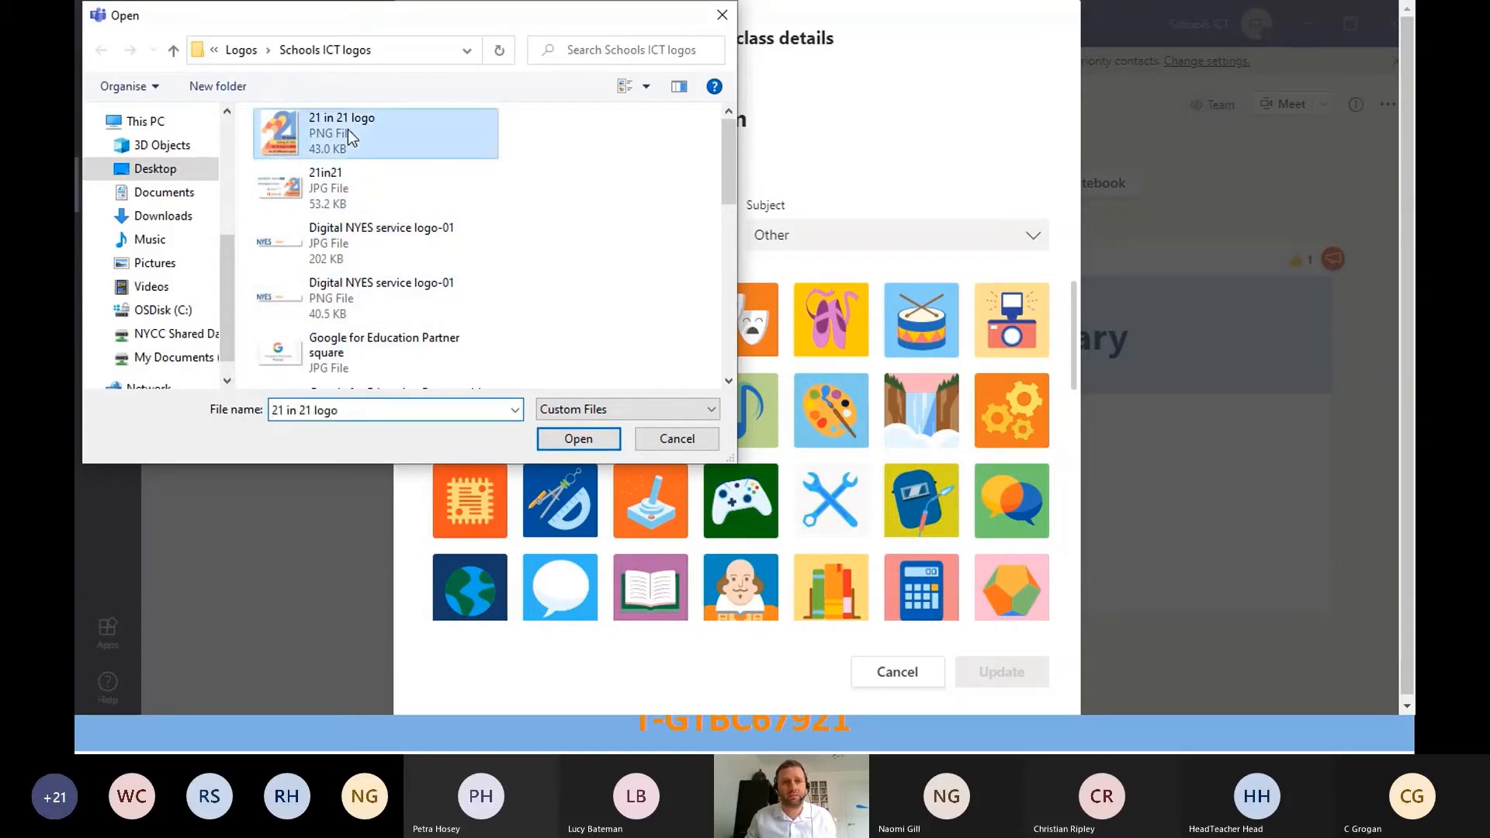
left_click(577, 445)
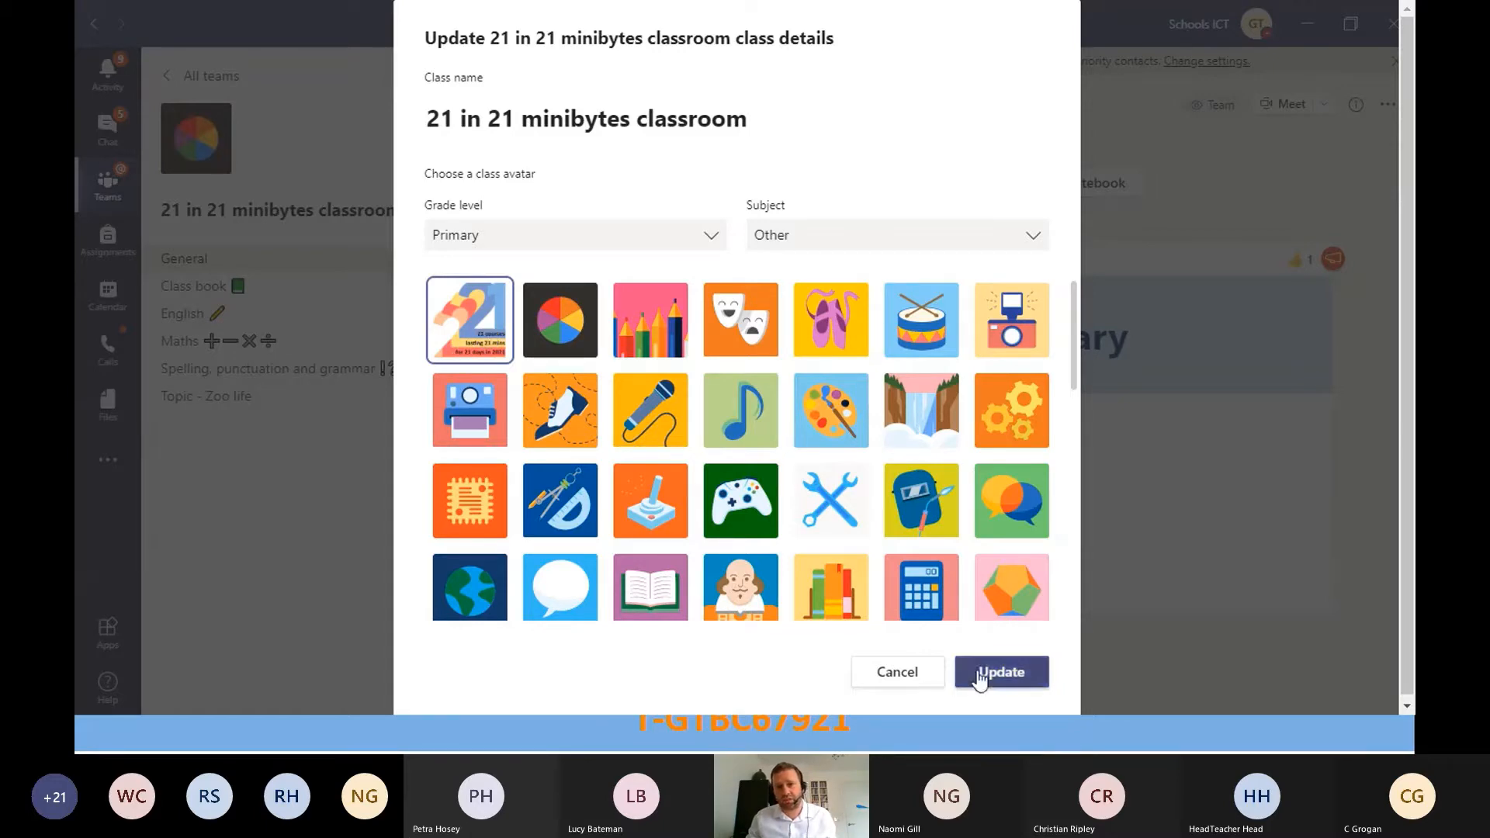
left_click(1003, 674)
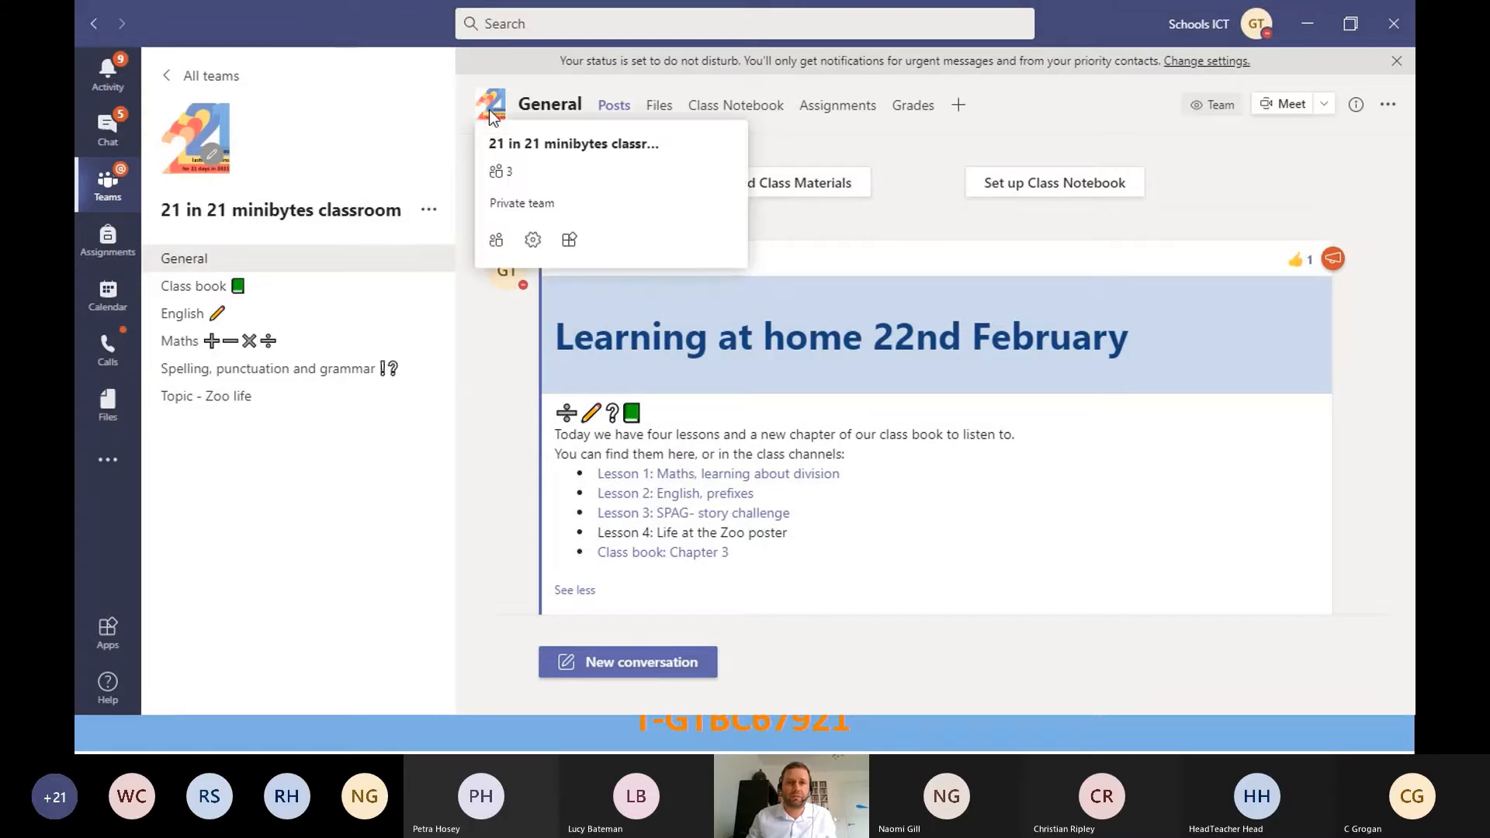
Step: Check the team's new avatar in the overview of all teams, and reopen the 21 in 21 minibytes classroom team
left_click(113, 196)
scroll(784, 334, "down", 3)
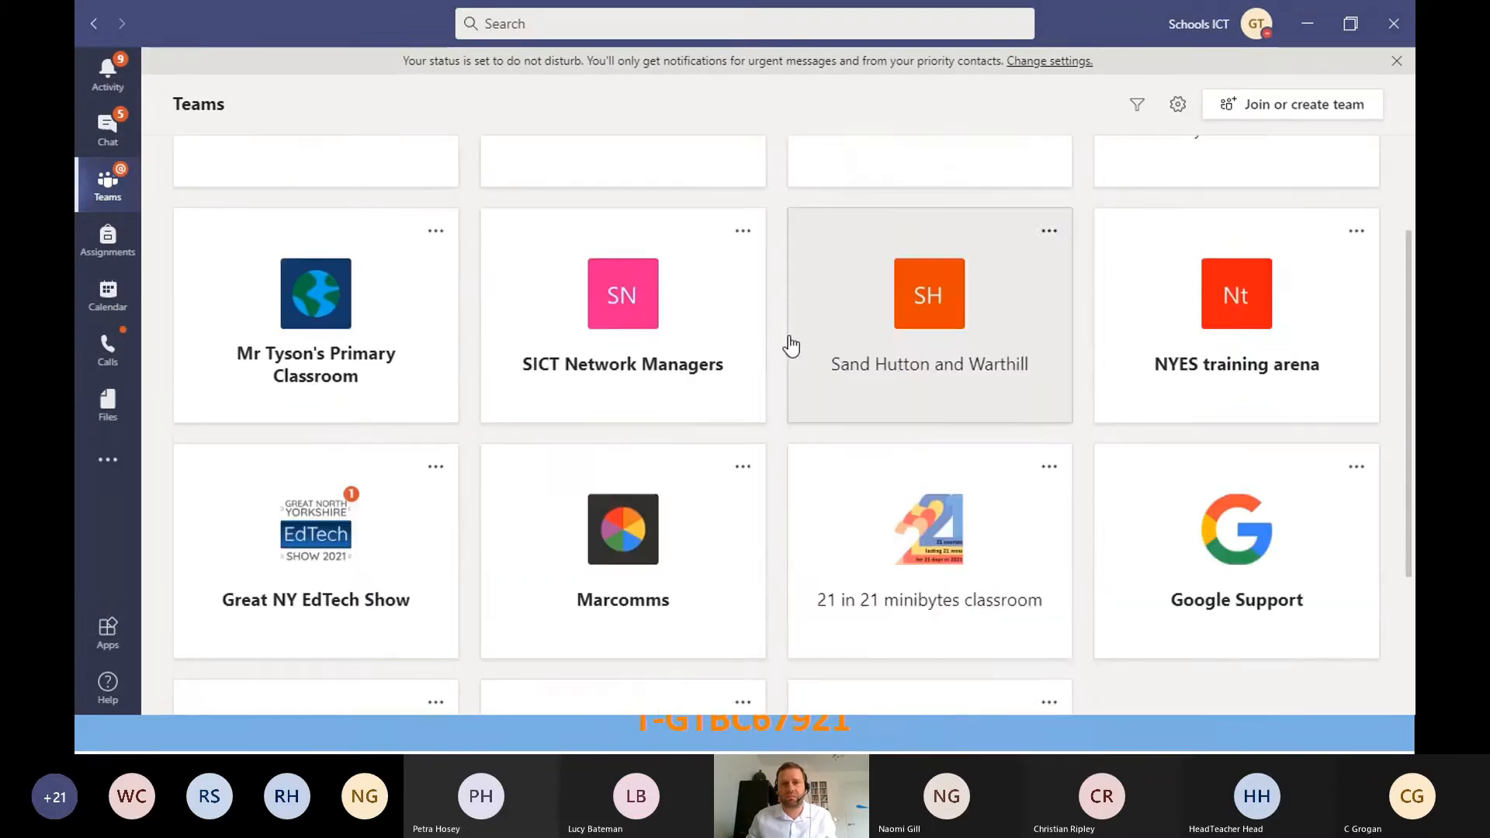
scroll(791, 345, "down", 3)
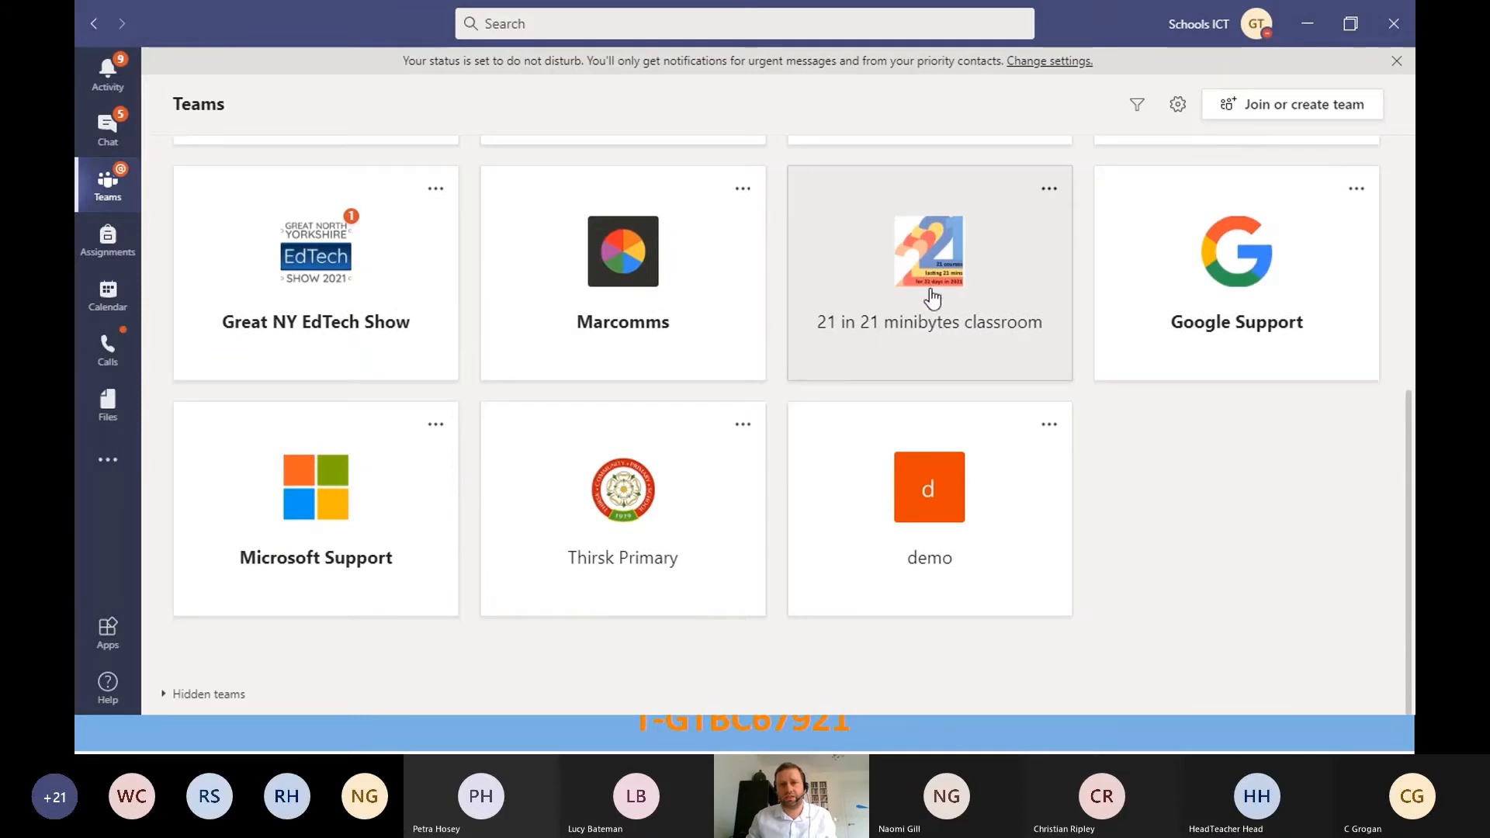
left_click(961, 318)
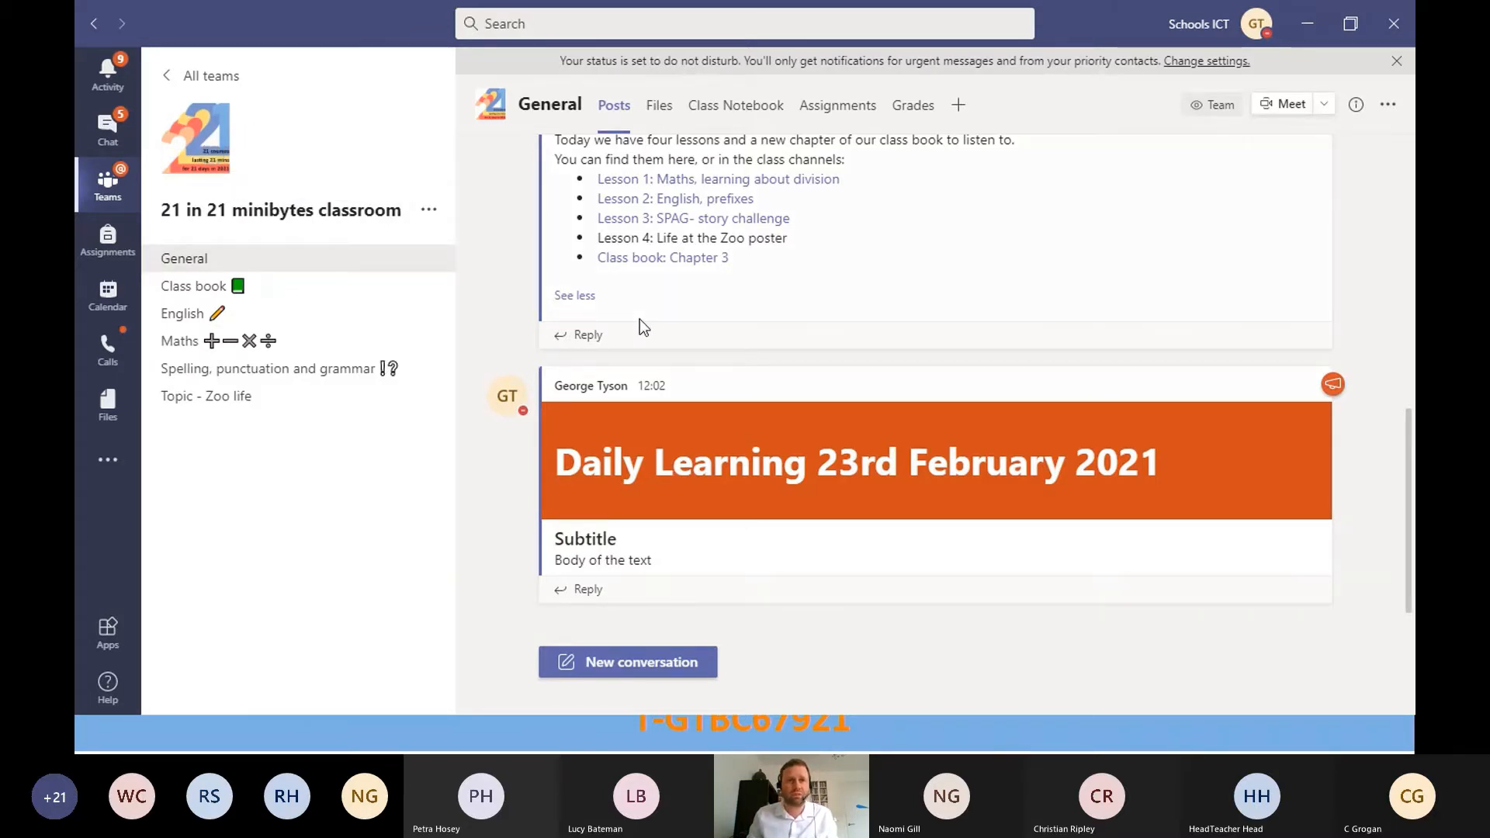
Step: Pin the "Learning at home 22nd February" announcement in the General channel
scroll(639, 319, "up", 4)
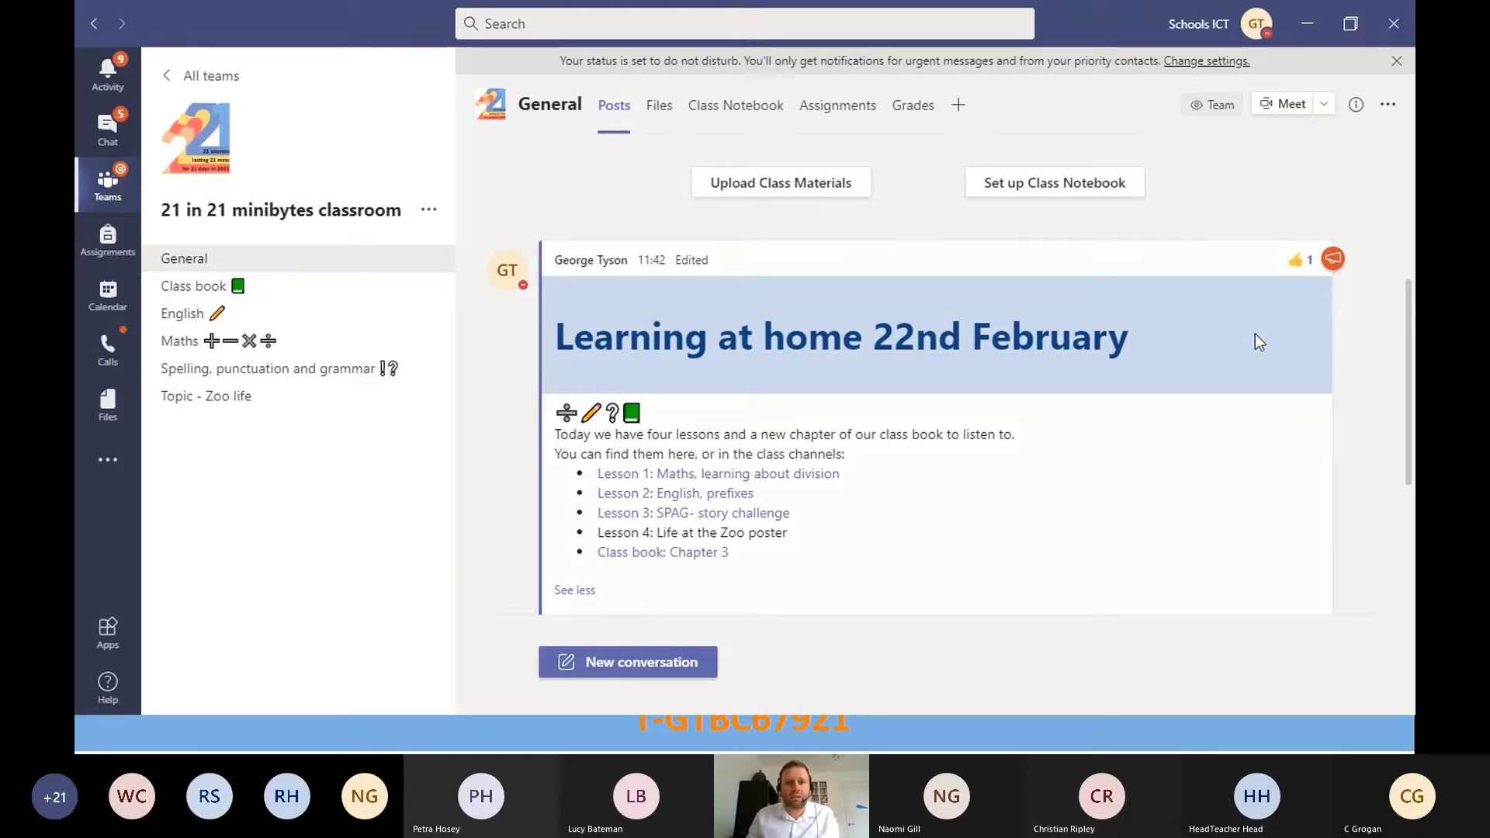
mouse_move(1169, 314)
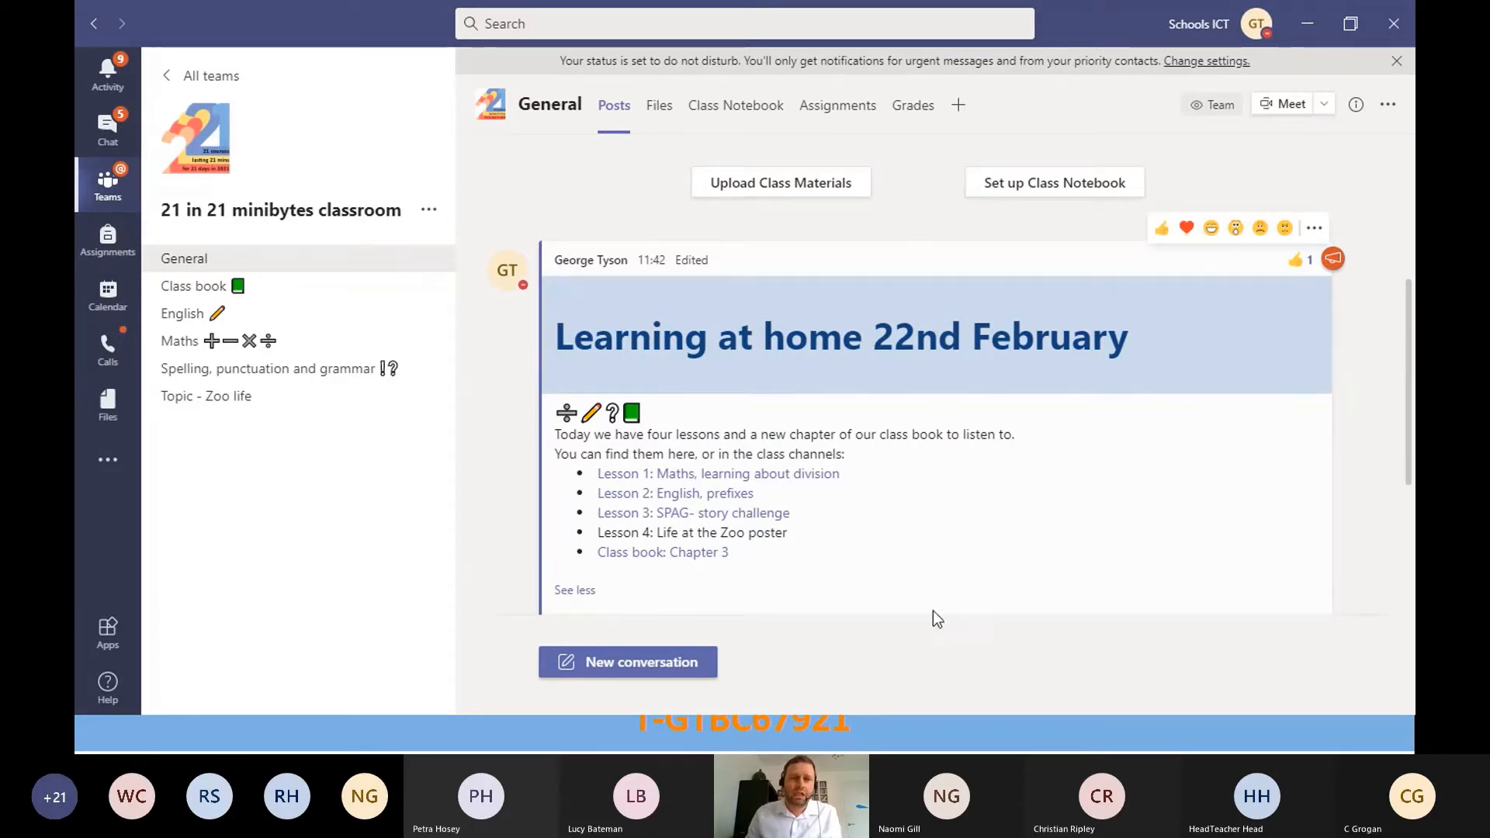
left_click(1315, 230)
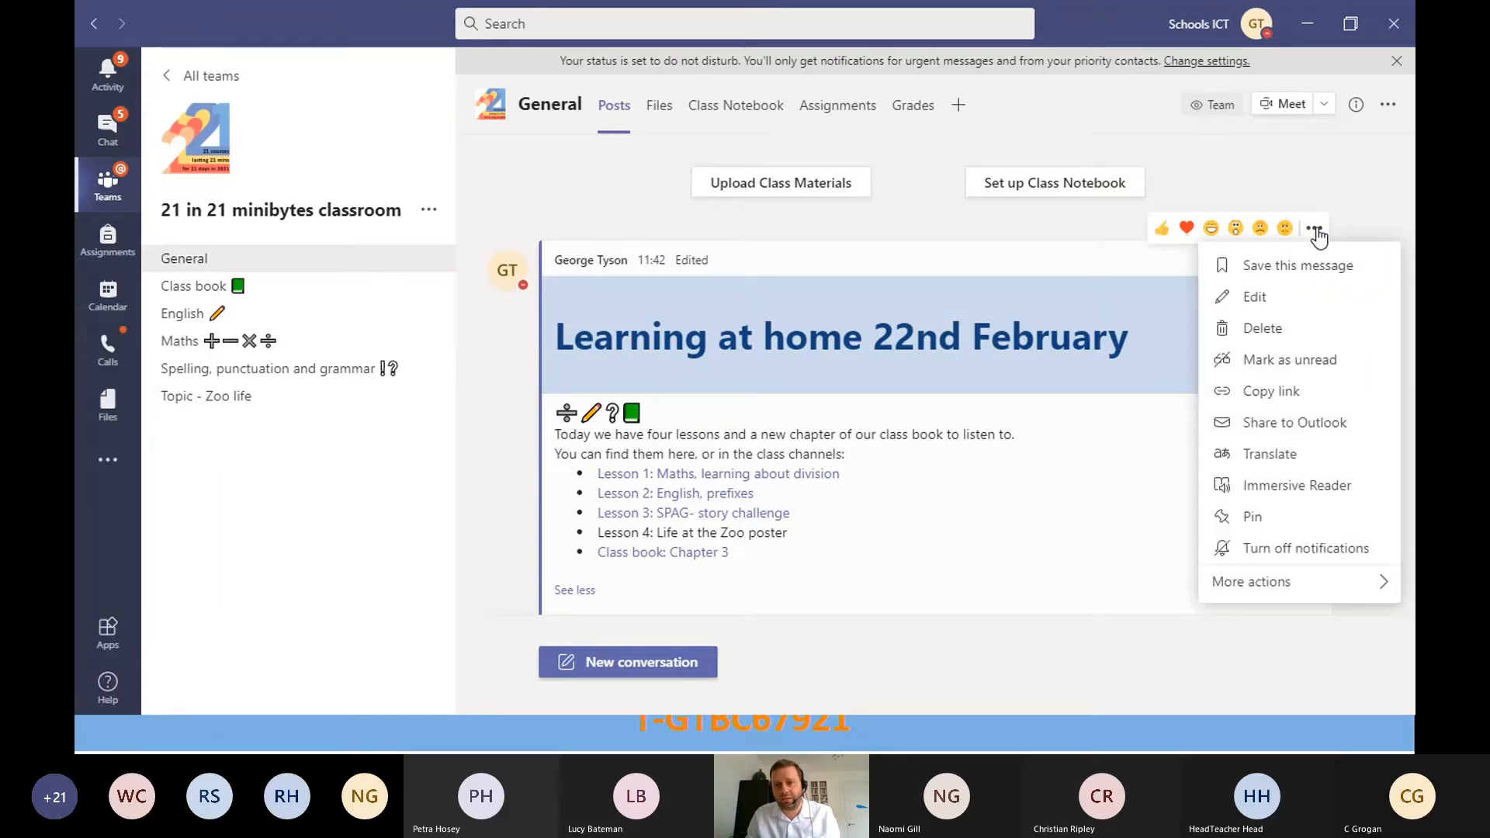
left_click(1278, 517)
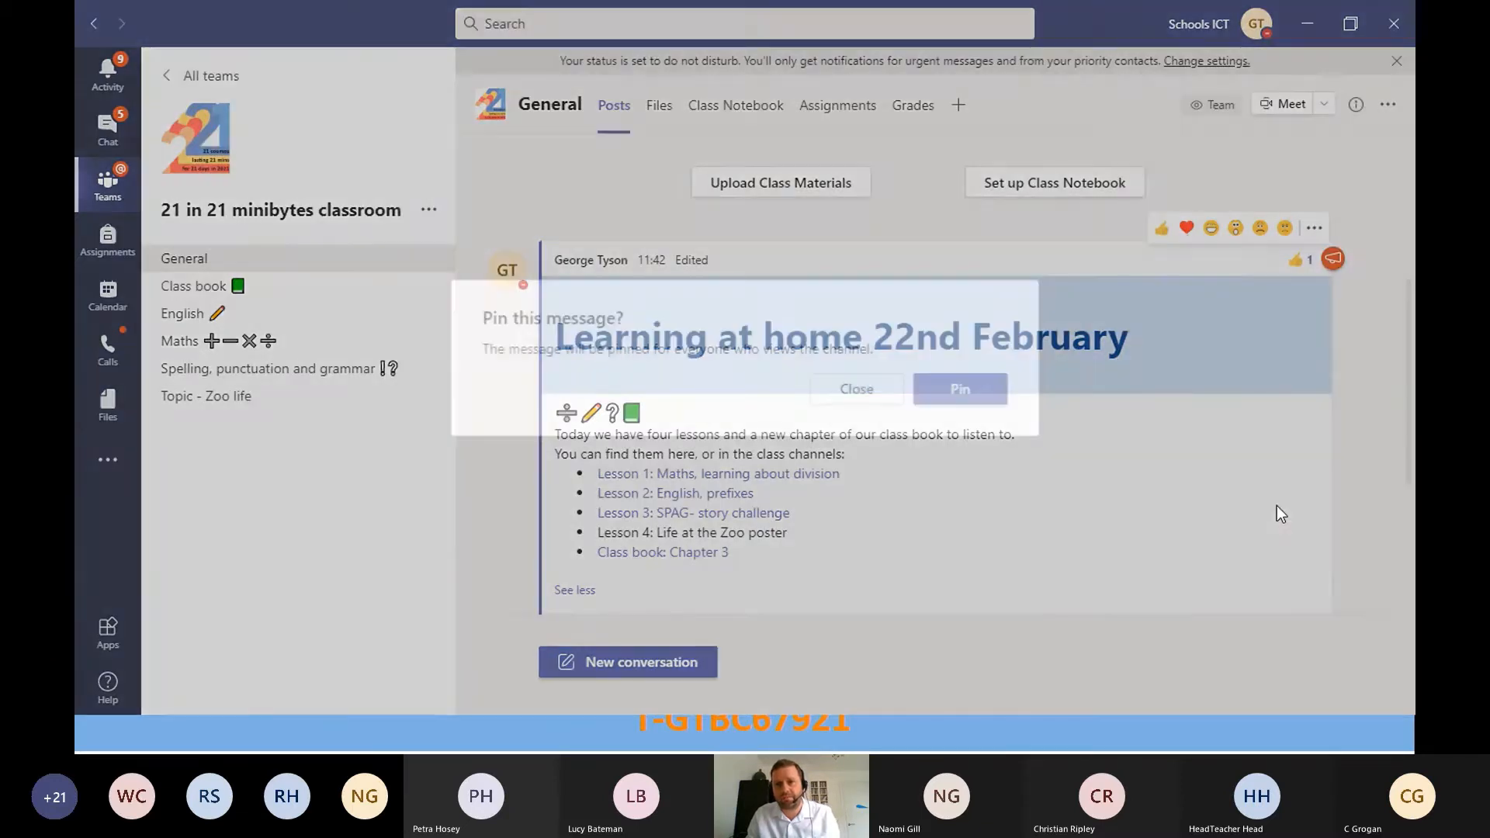
left_click(958, 392)
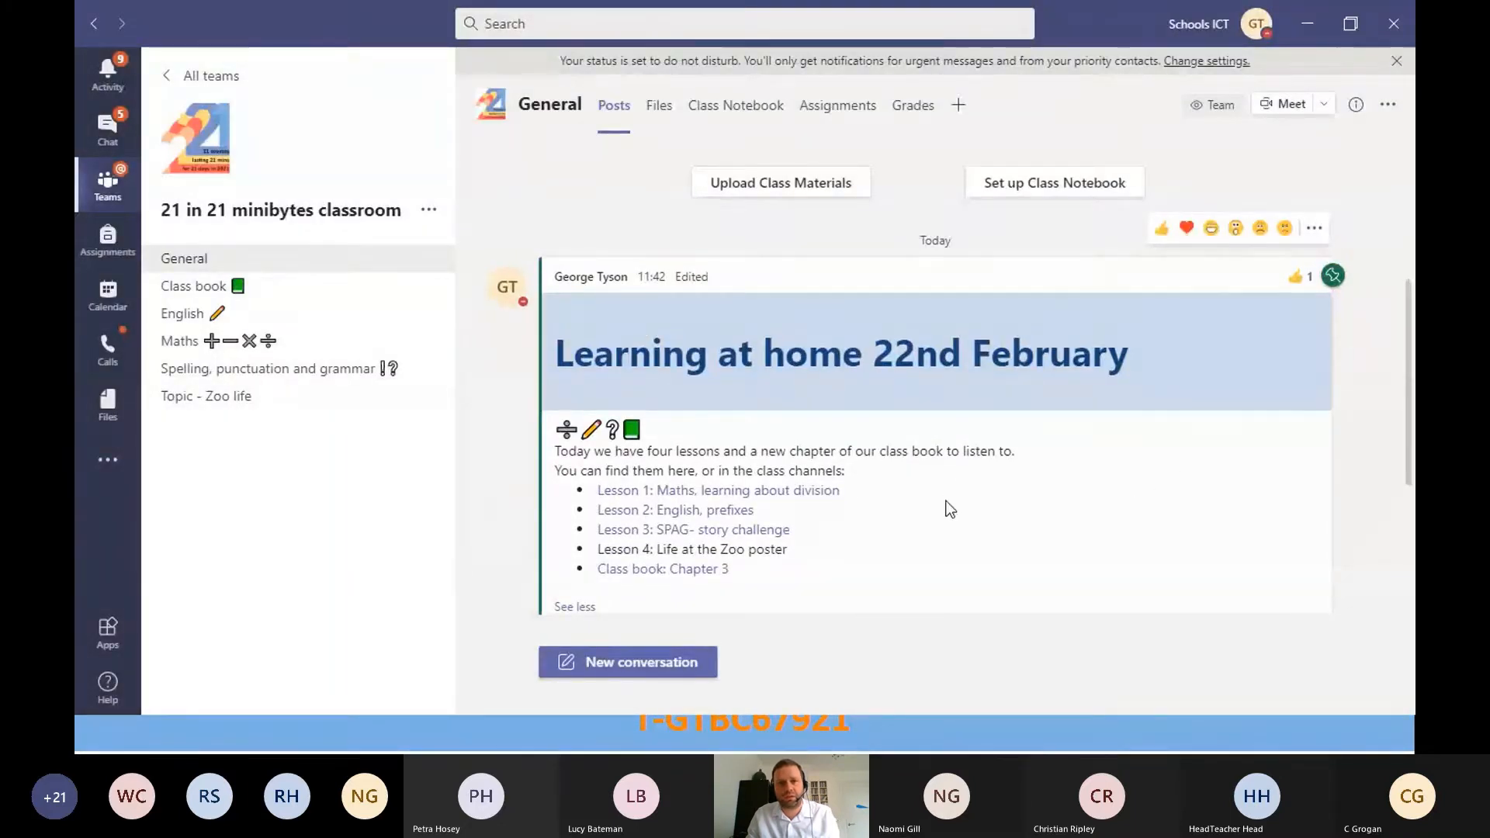
Step: Unpin the "Learning at home 22nd February" announcement in the General channel
scroll(947, 501, "down", 4)
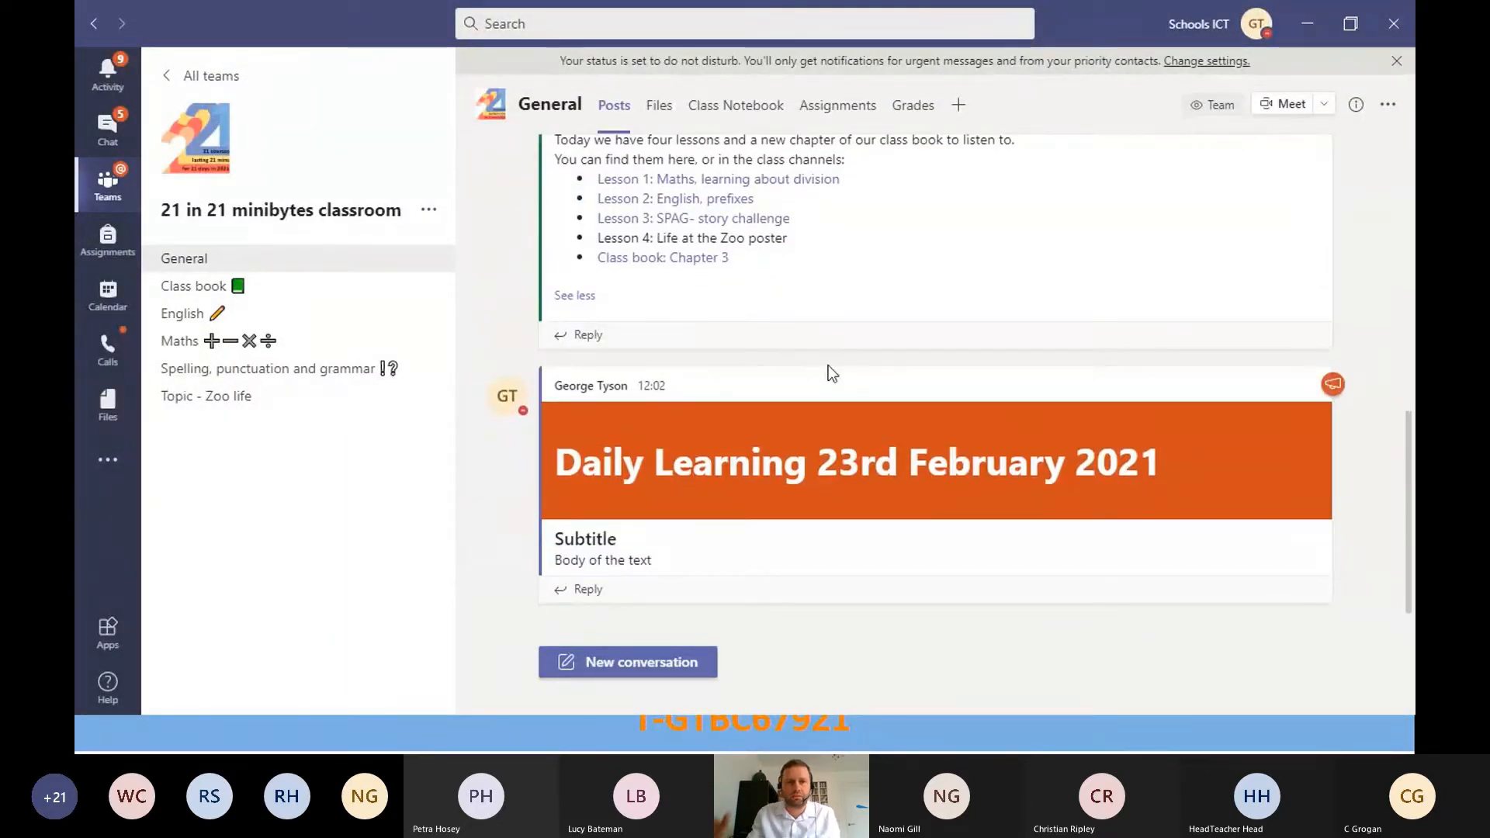
scroll(828, 365, "up", 10)
scroll(829, 365, "down", 4)
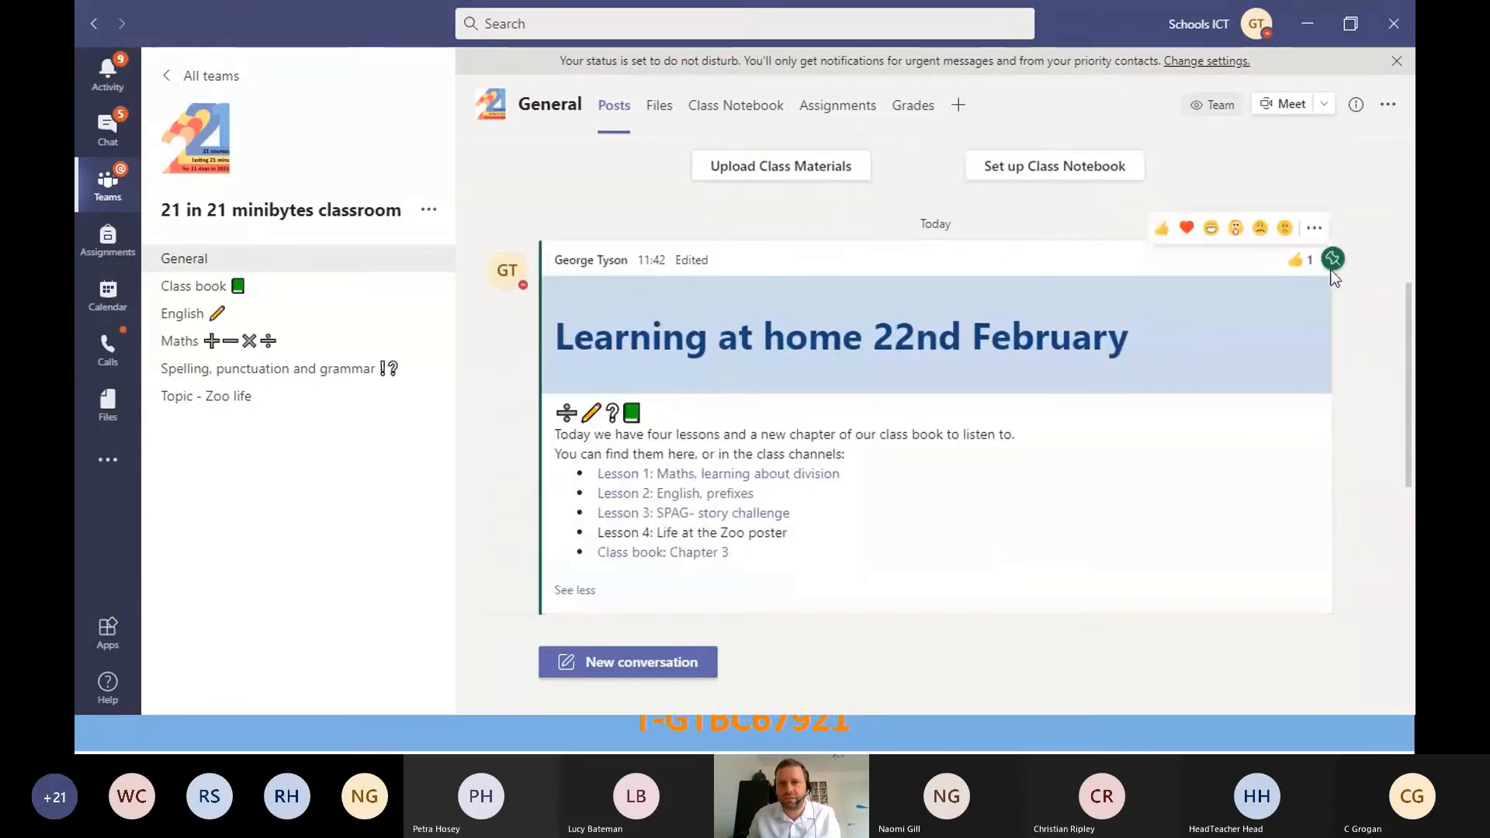
left_click(1314, 229)
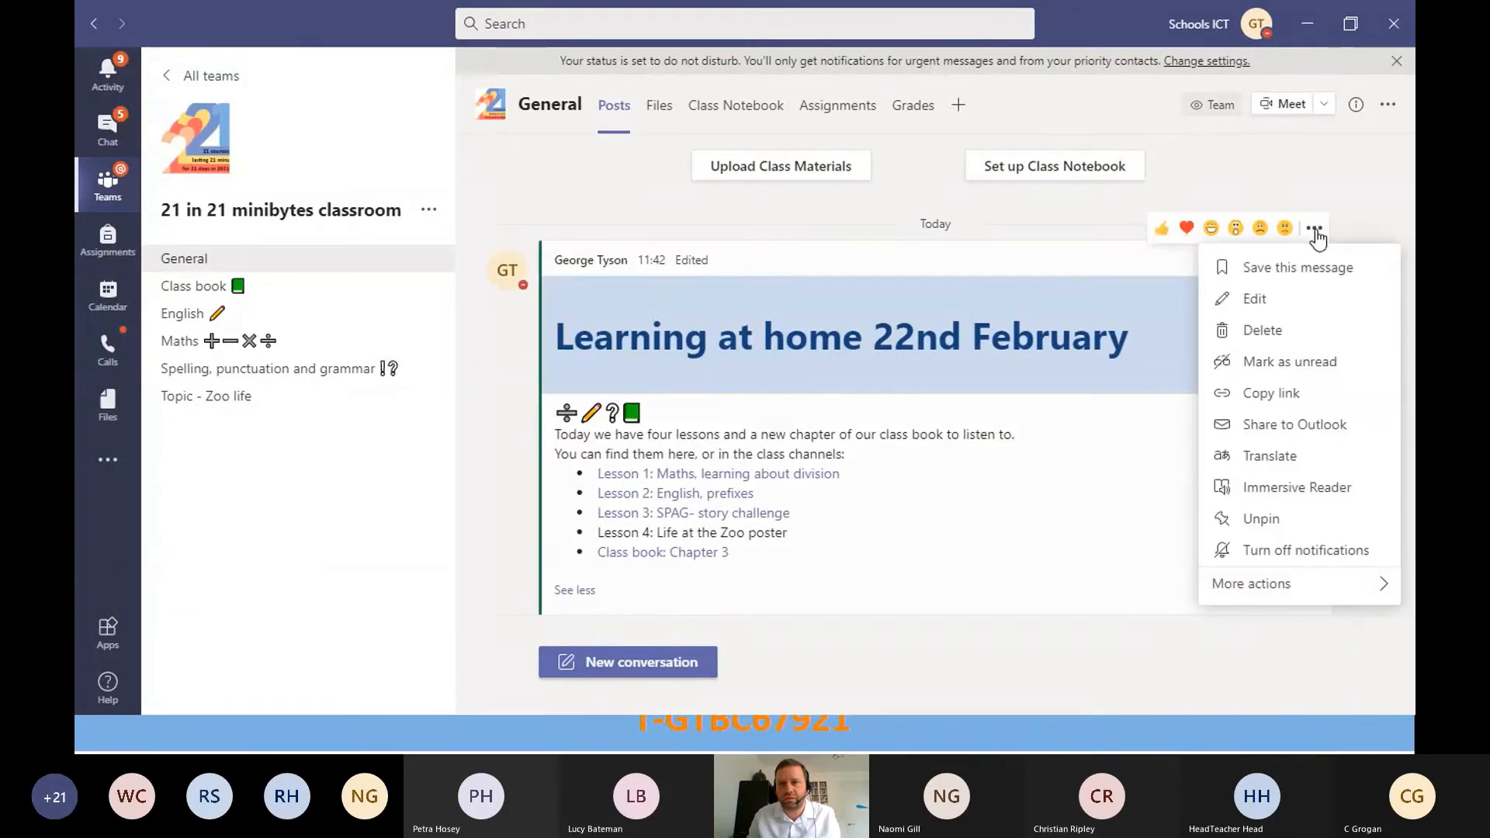
left_click(1259, 518)
left_click(953, 391)
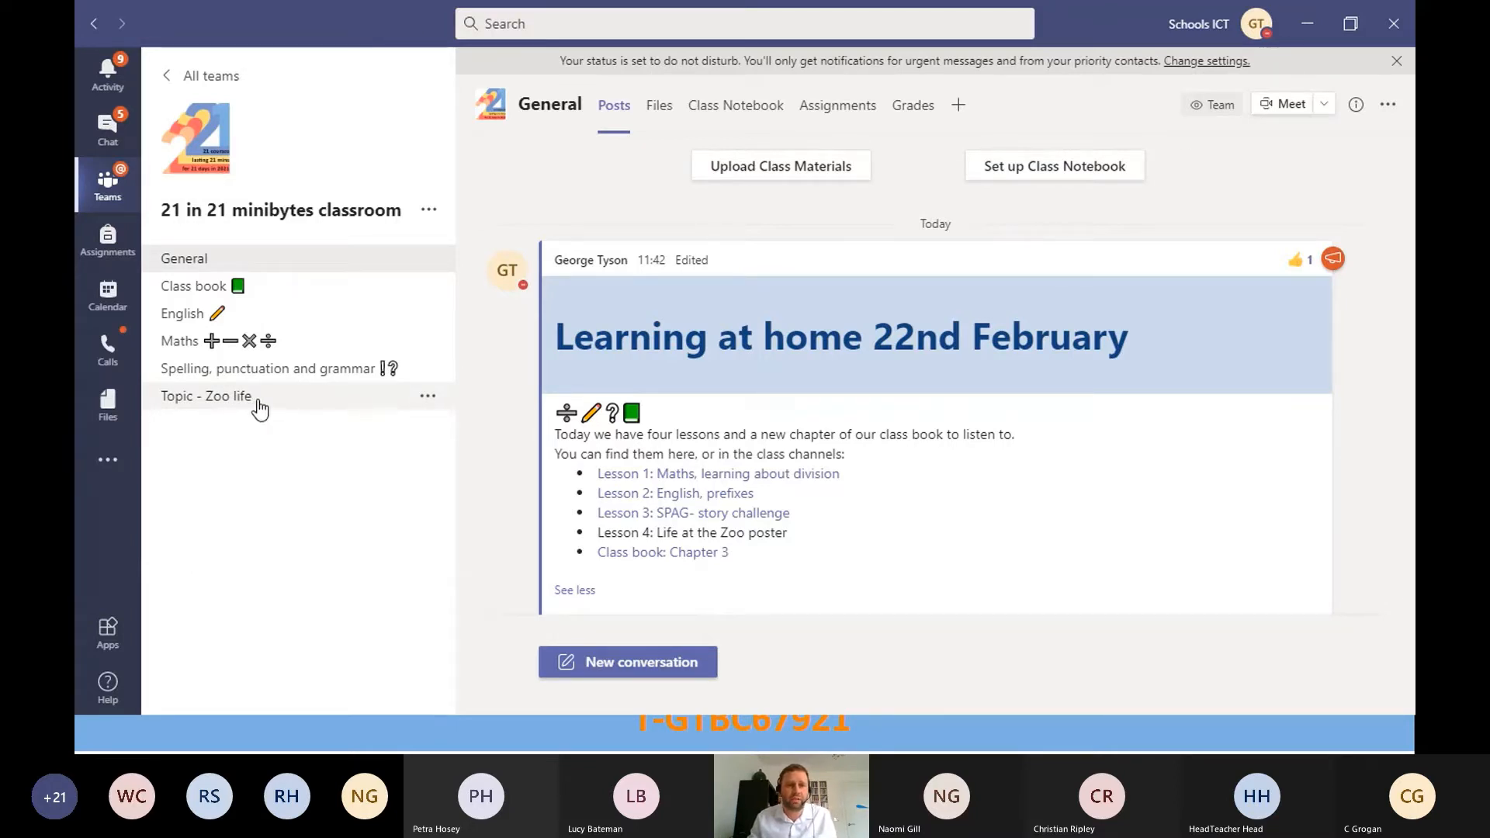
Step: Edit the "Topic - Zoo life" channel and add a tiger face emoji to the end of its name
left_click(427, 398)
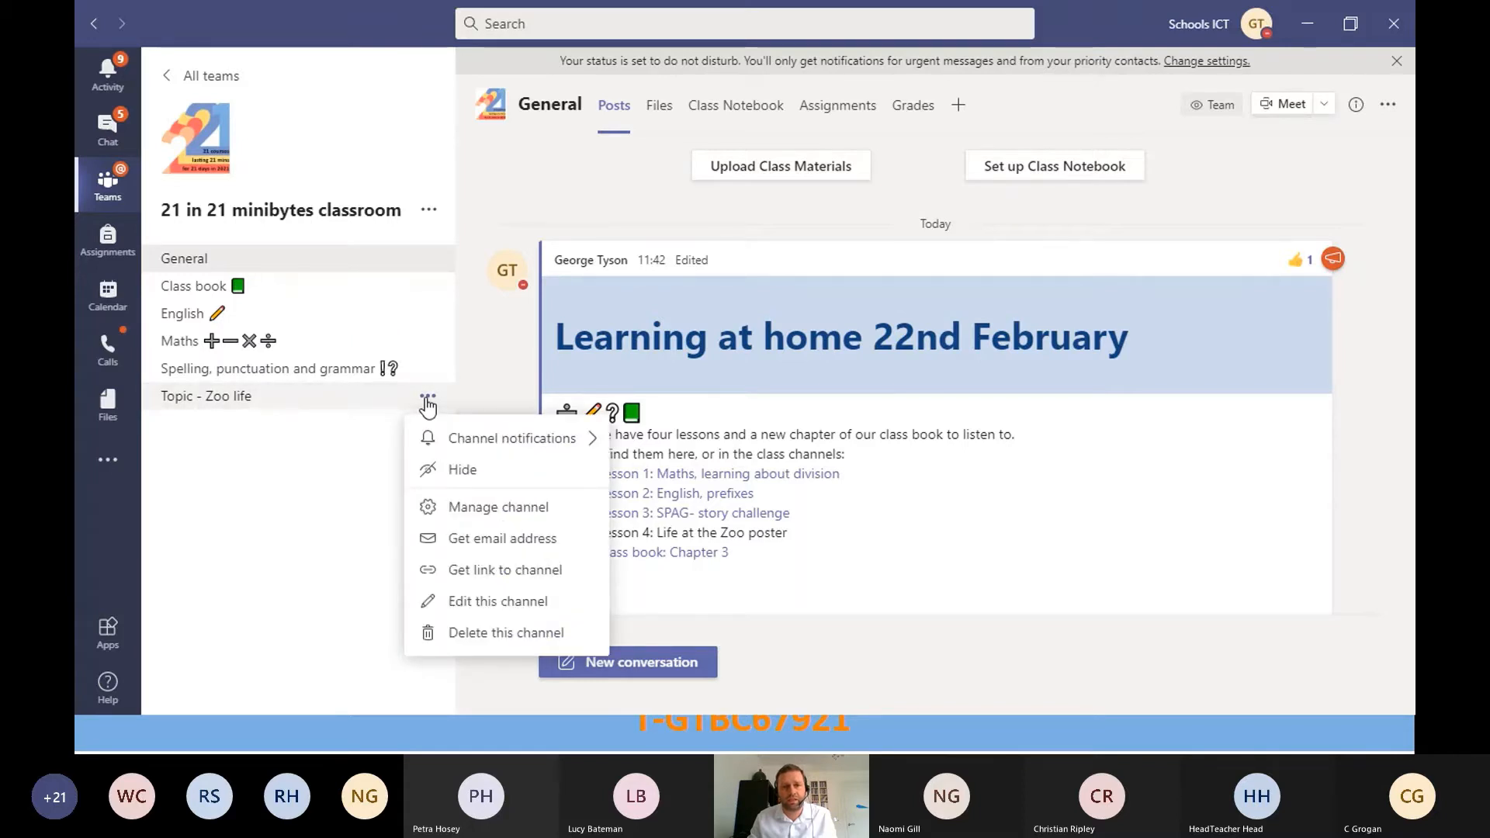
left_click(469, 611)
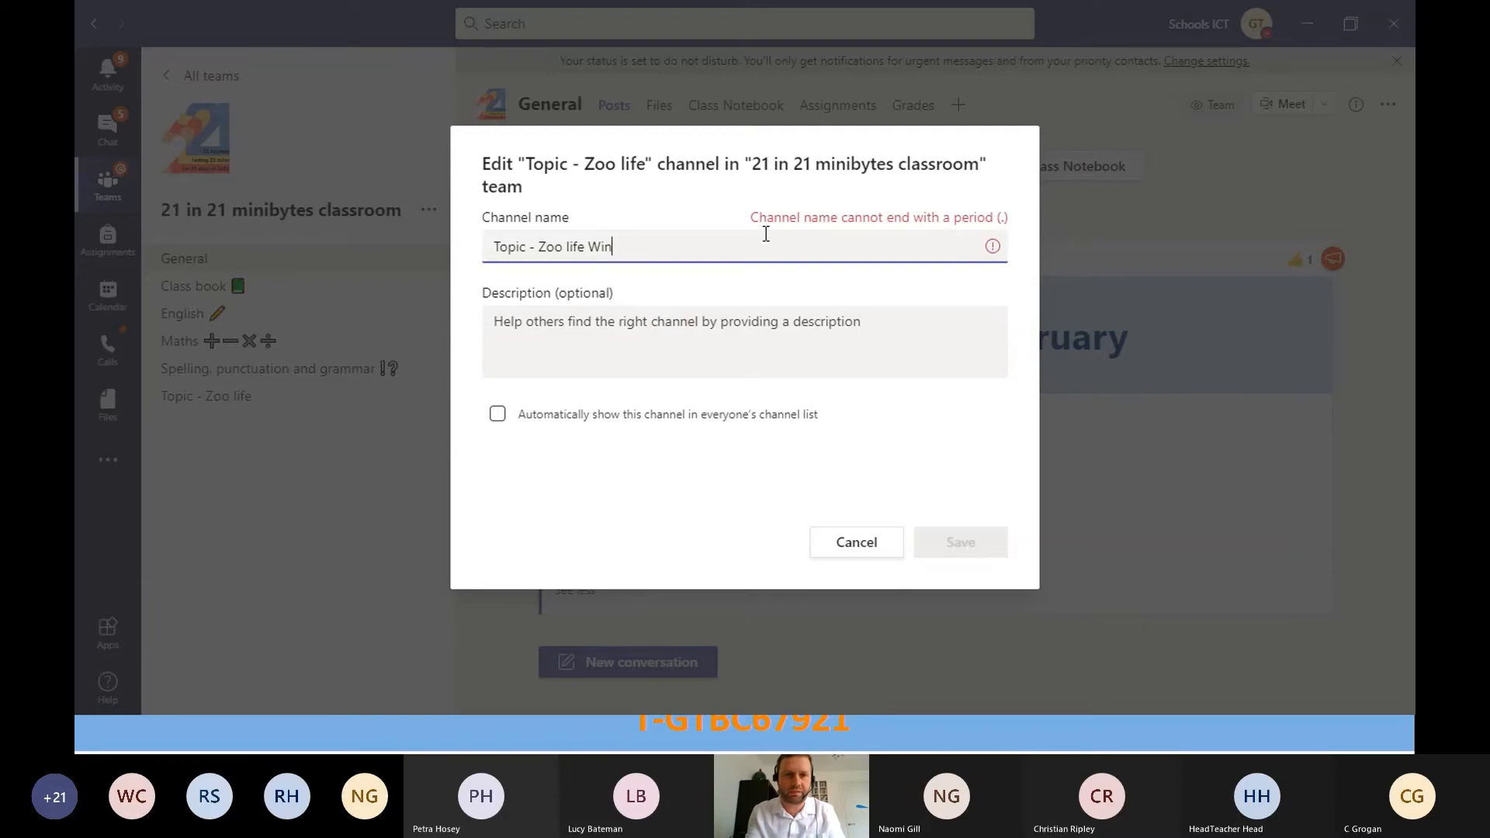
key("BackSpace")
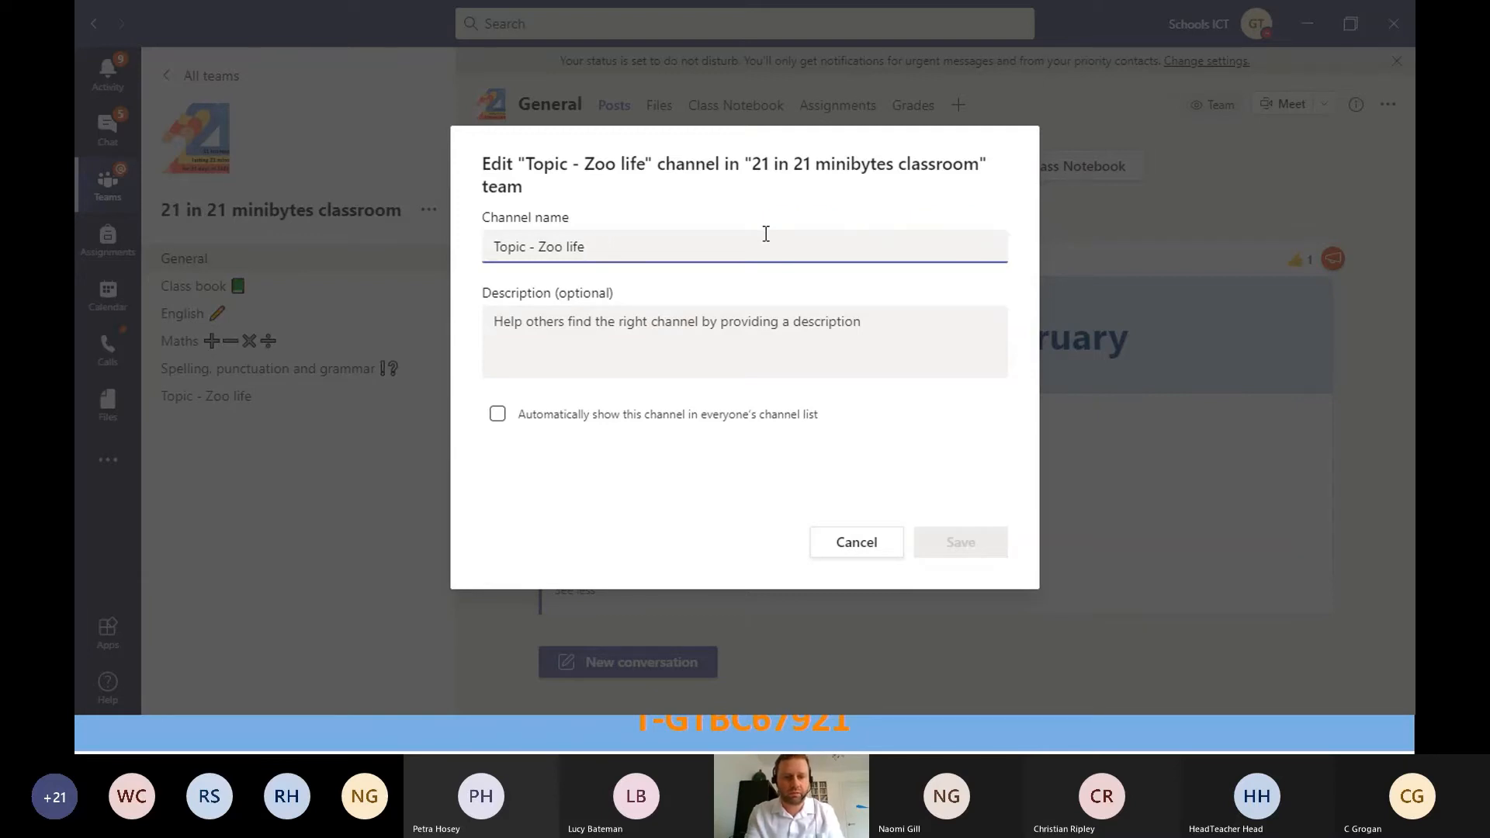
key("super+period")
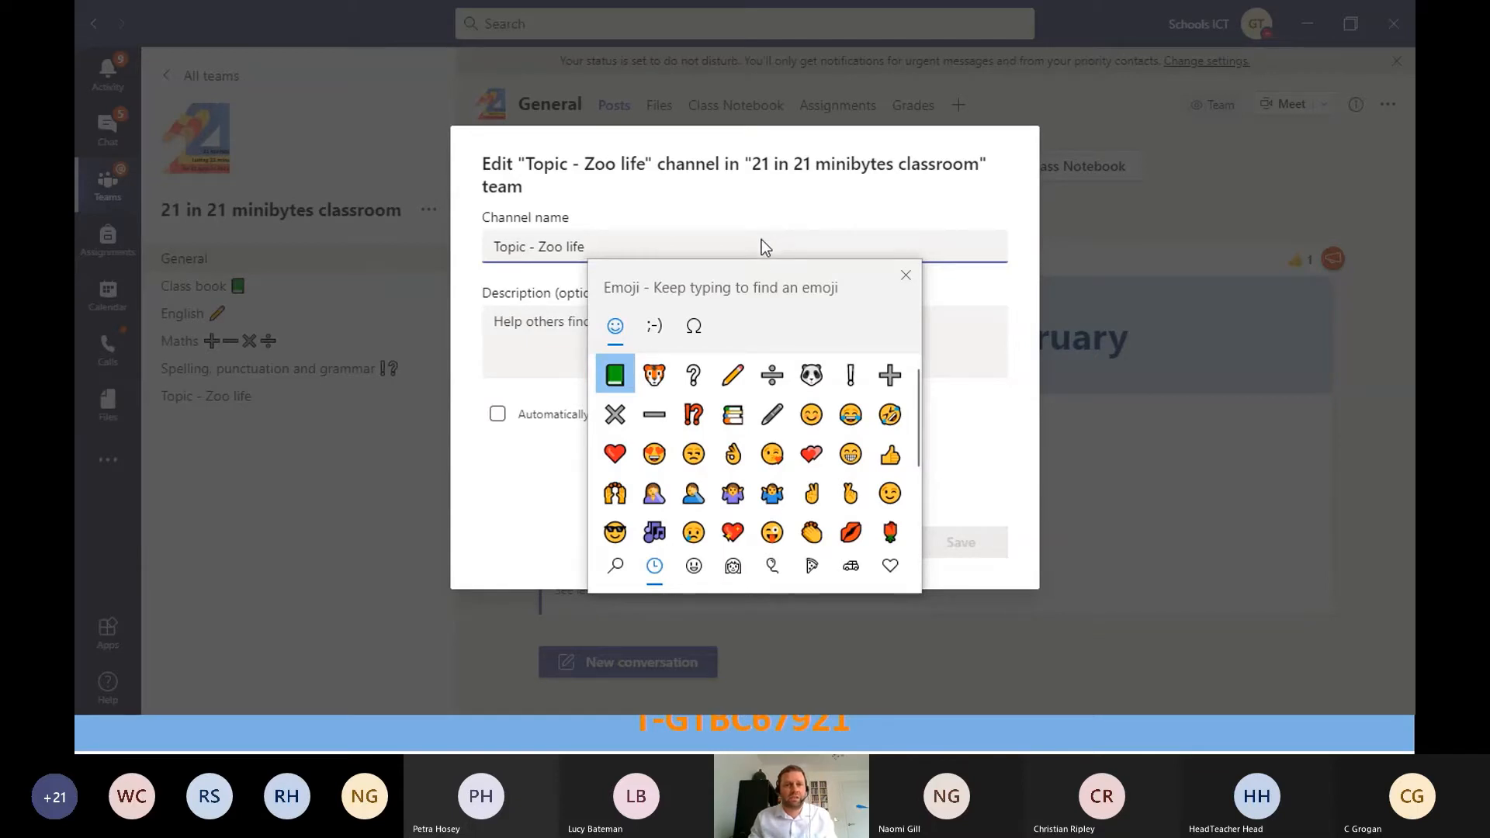
left_click(662, 383)
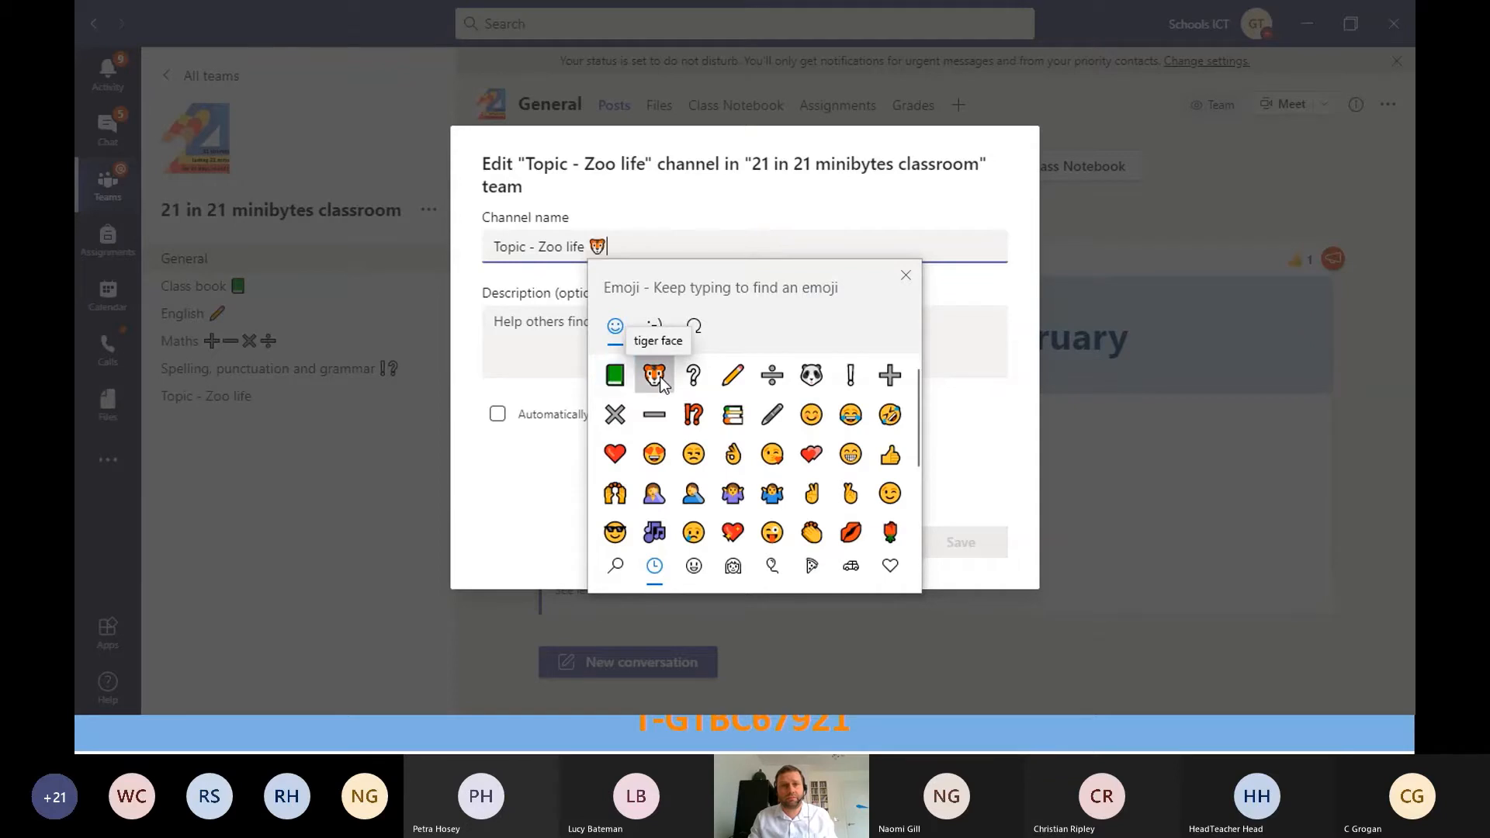
Step: Find the panda emoji by searching for "pand" and add it after the tiger face in the channel name
left_click(696, 570)
left_click(733, 566)
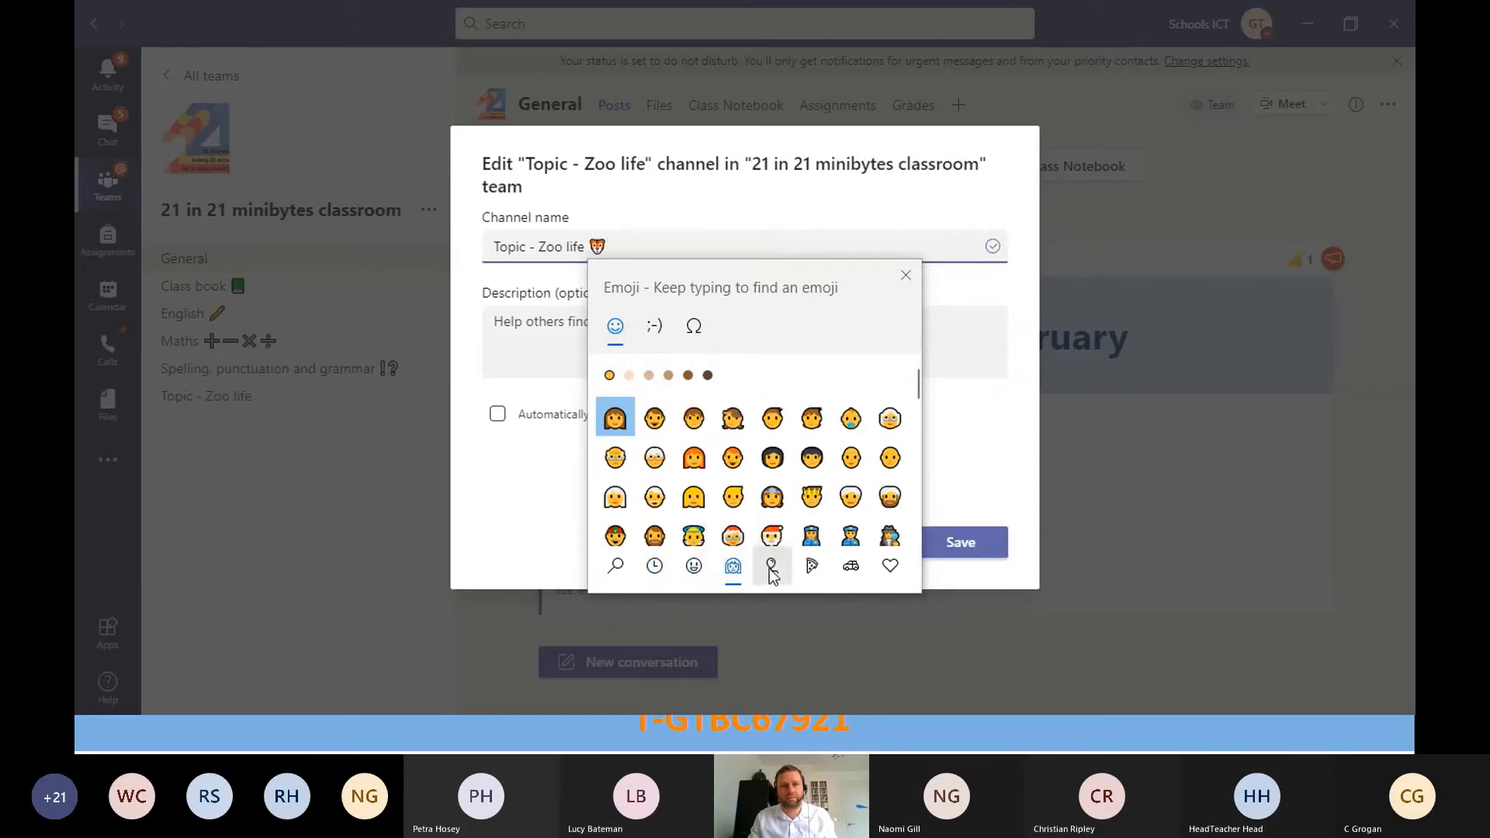
scroll(773, 512, "down", 1)
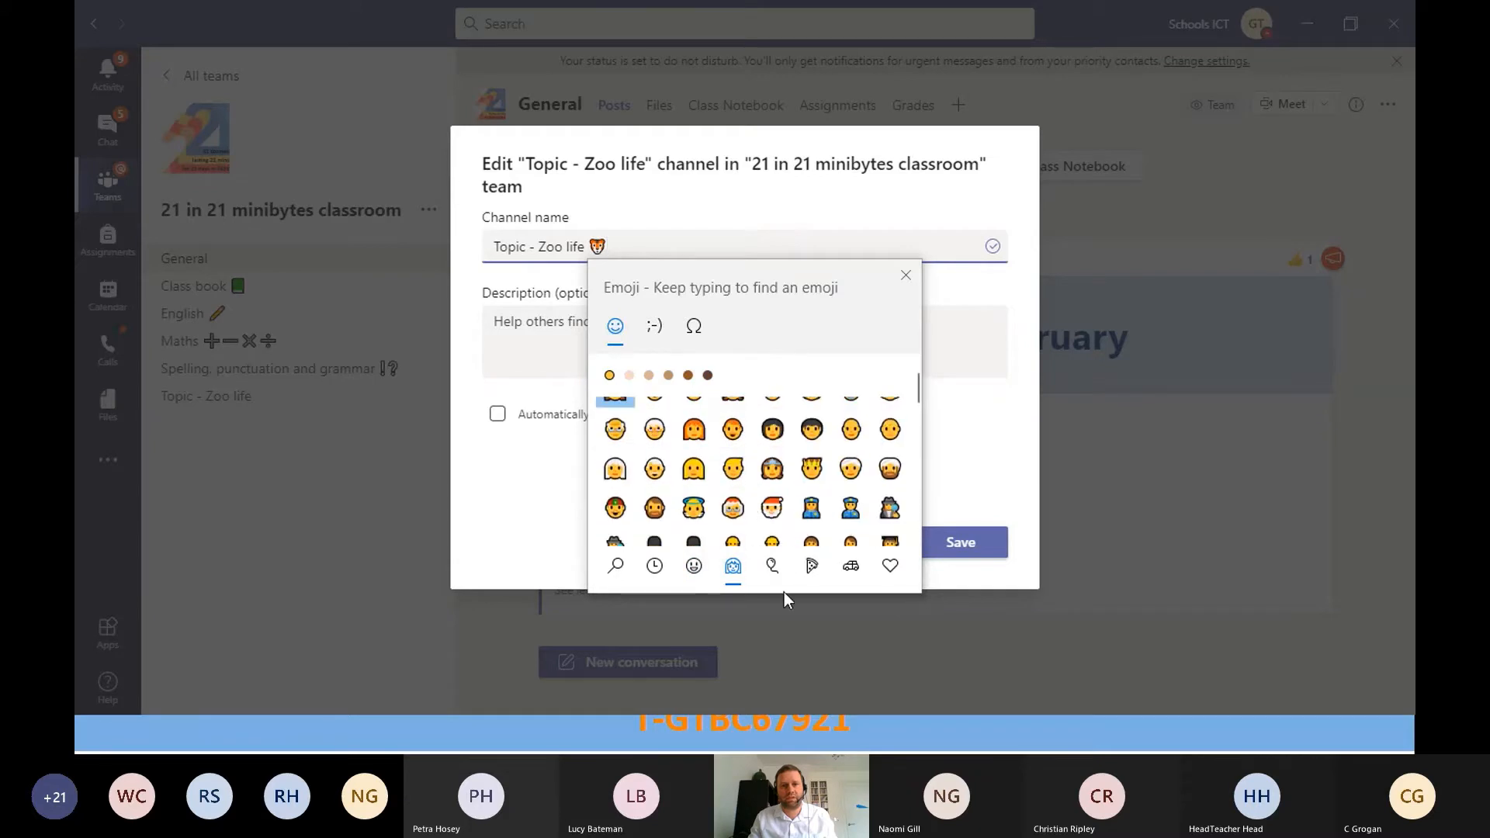
left_click(785, 566)
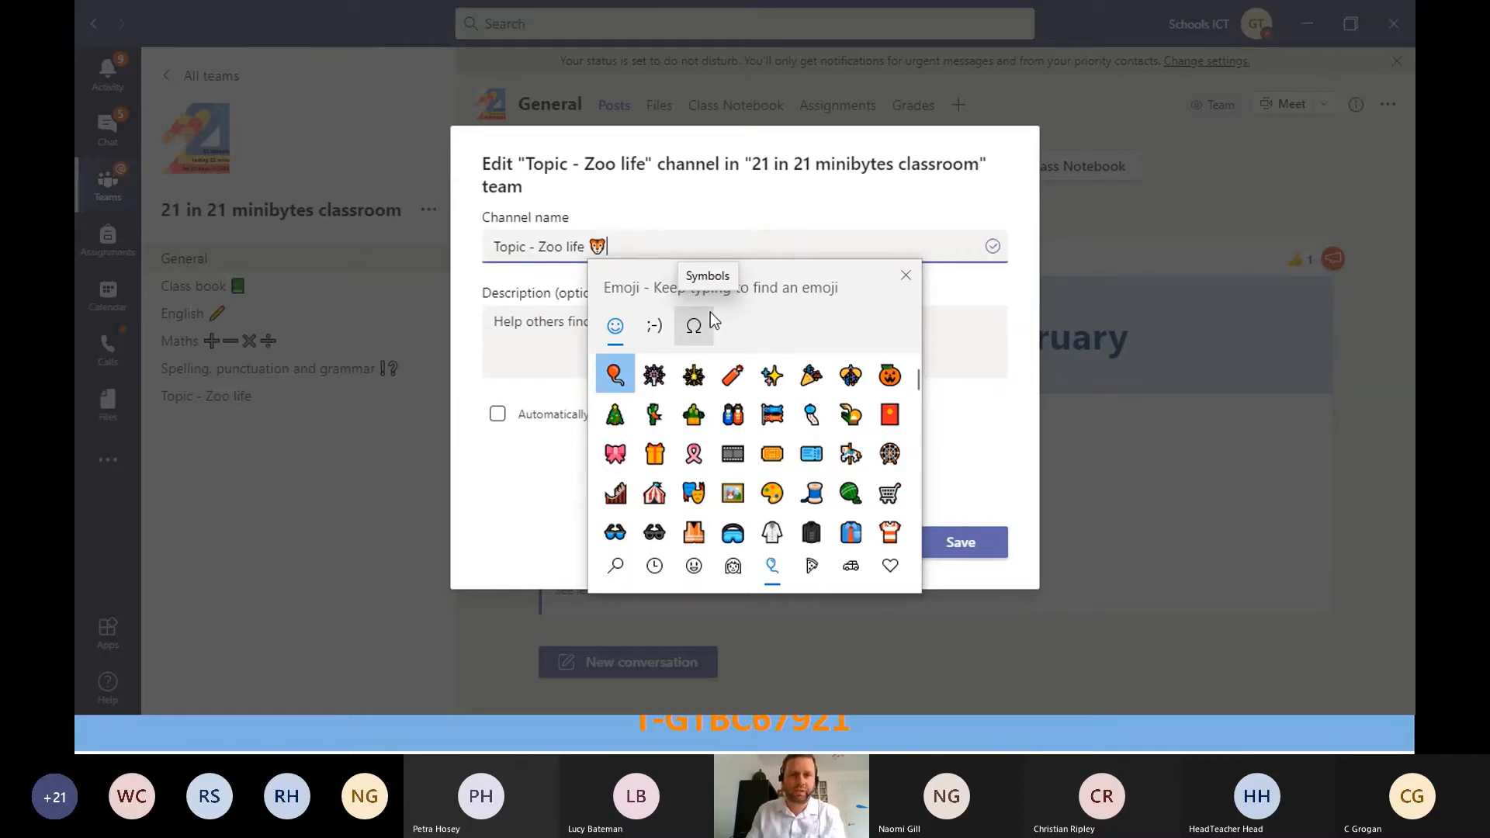
type("pand")
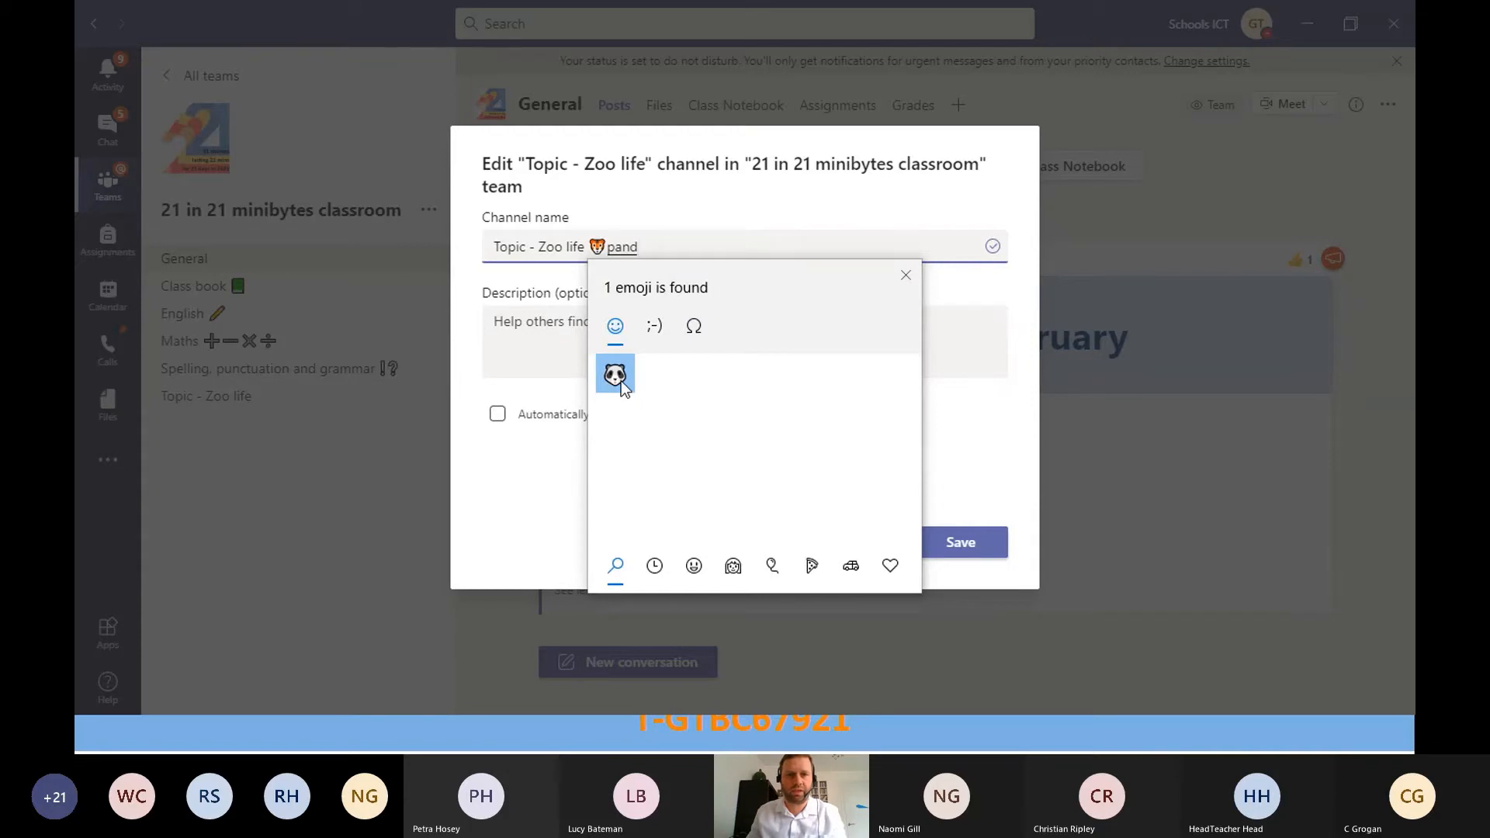
left_click(621, 381)
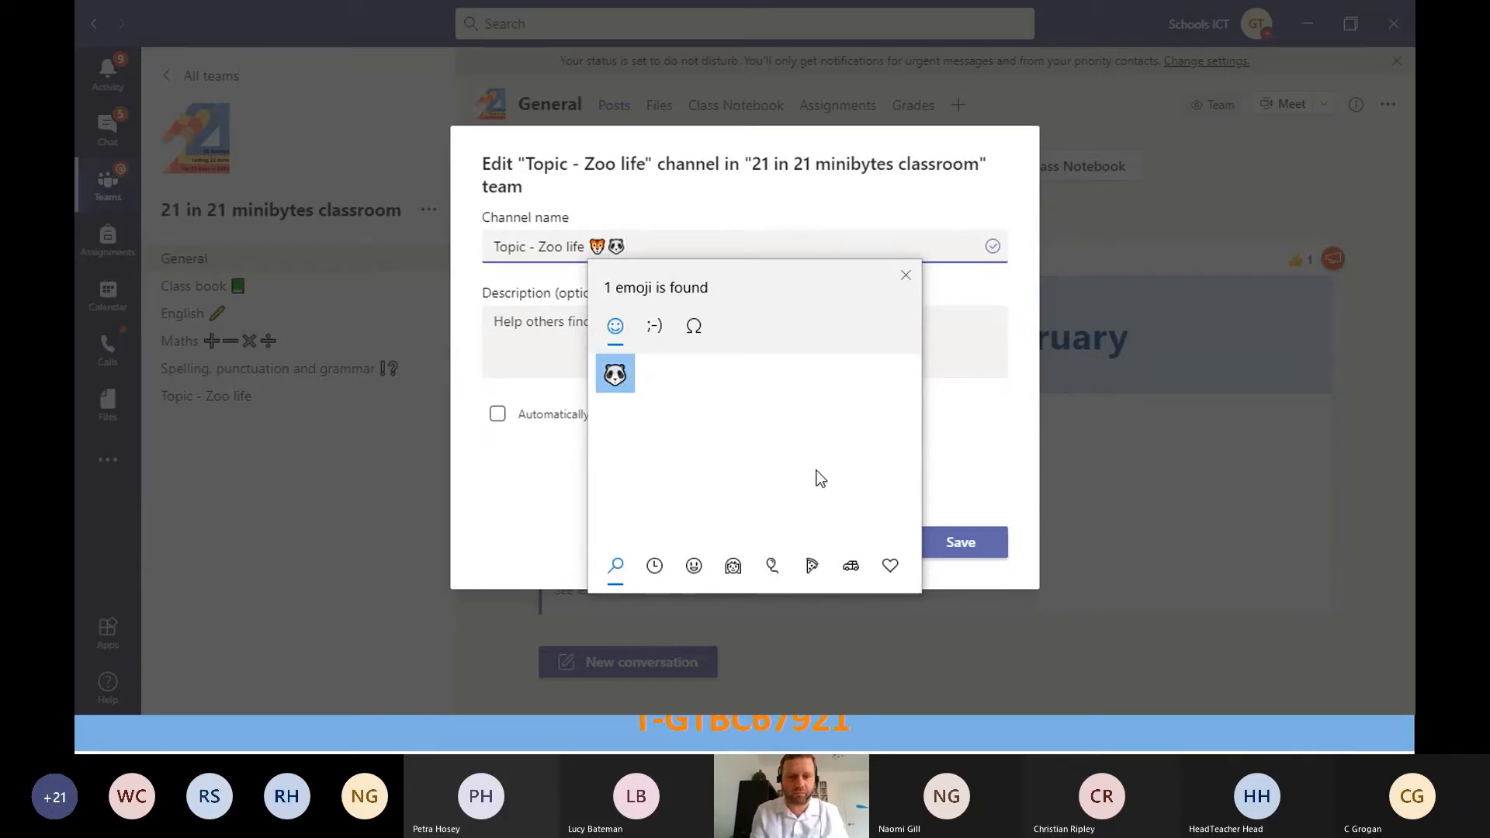
type("bam")
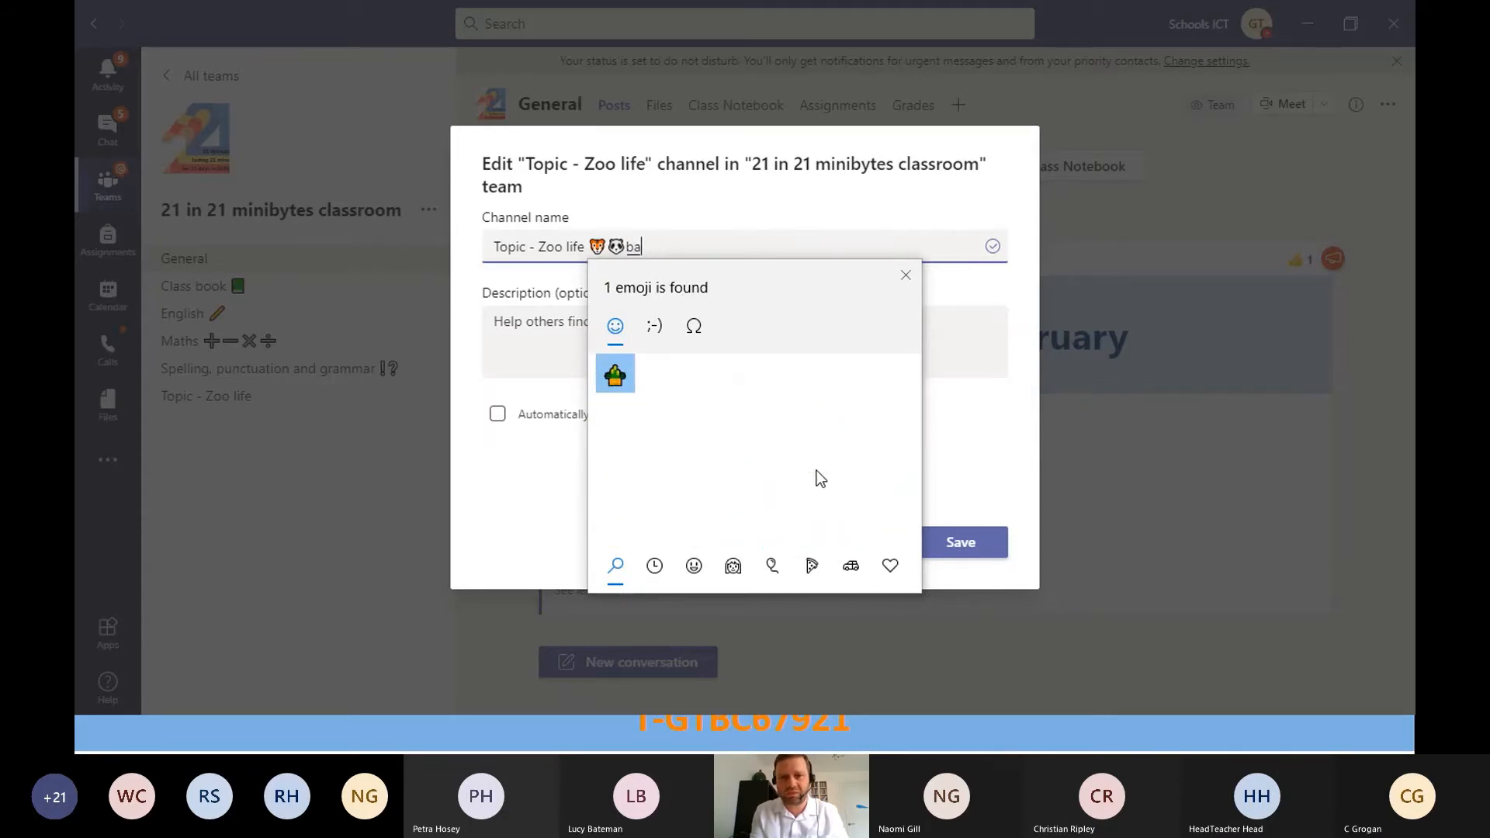
key("BackSpace")
key("BackSpace")
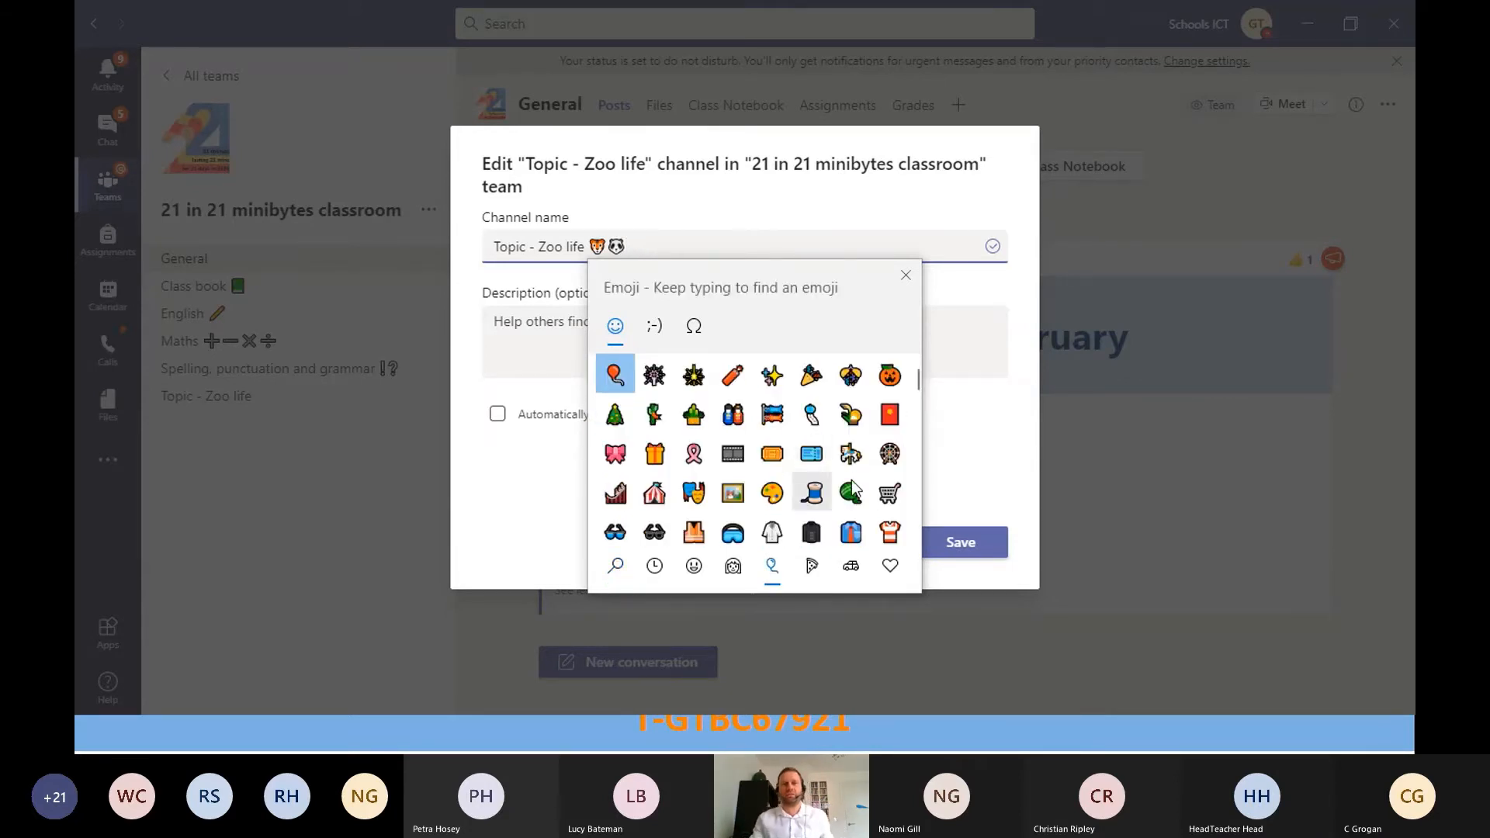
Step: Close the emoji picker and save the Zoo life channel's new name
left_click(1015, 421)
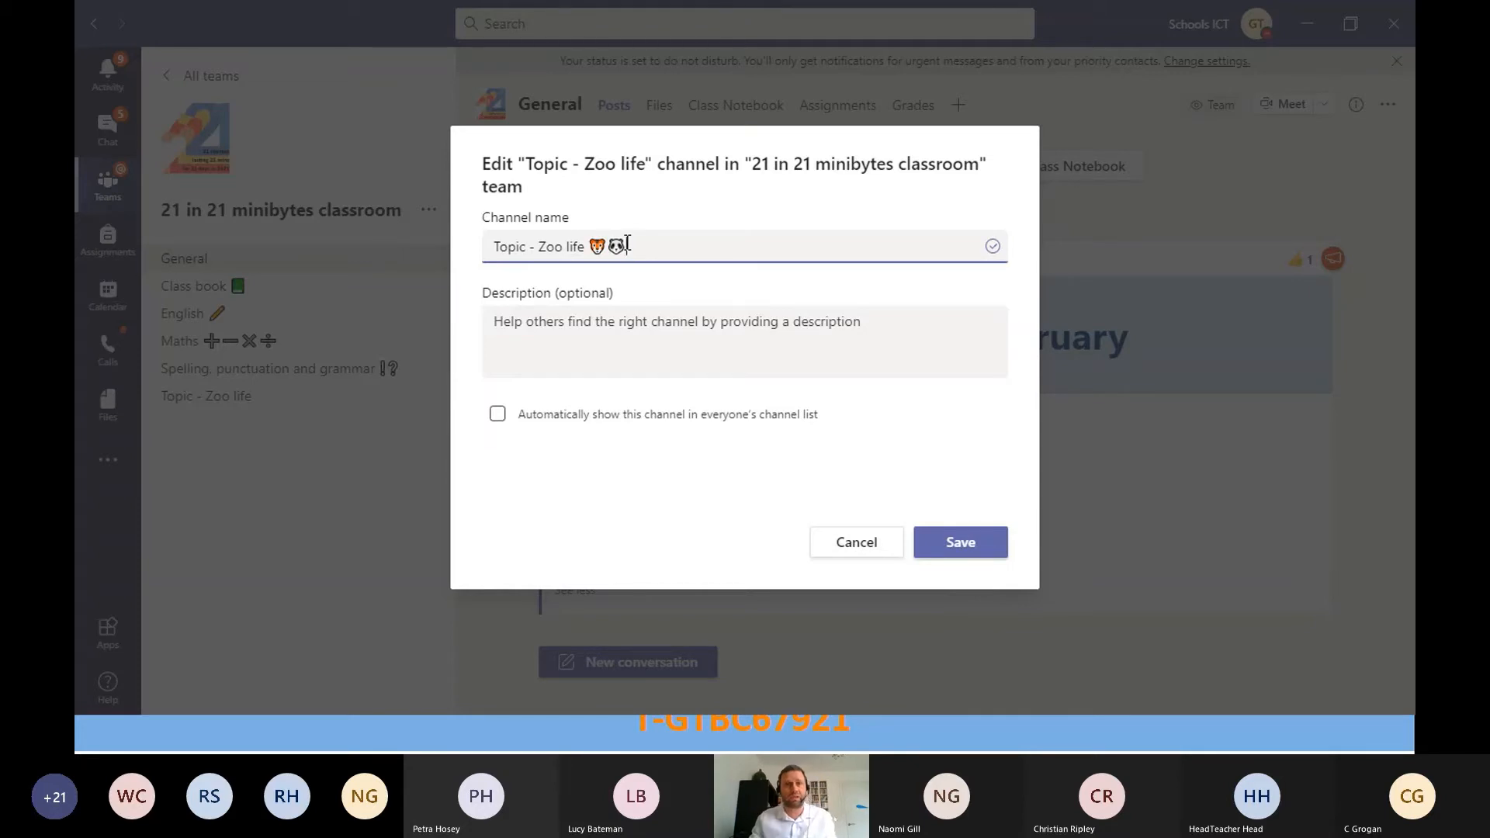
left_click(959, 550)
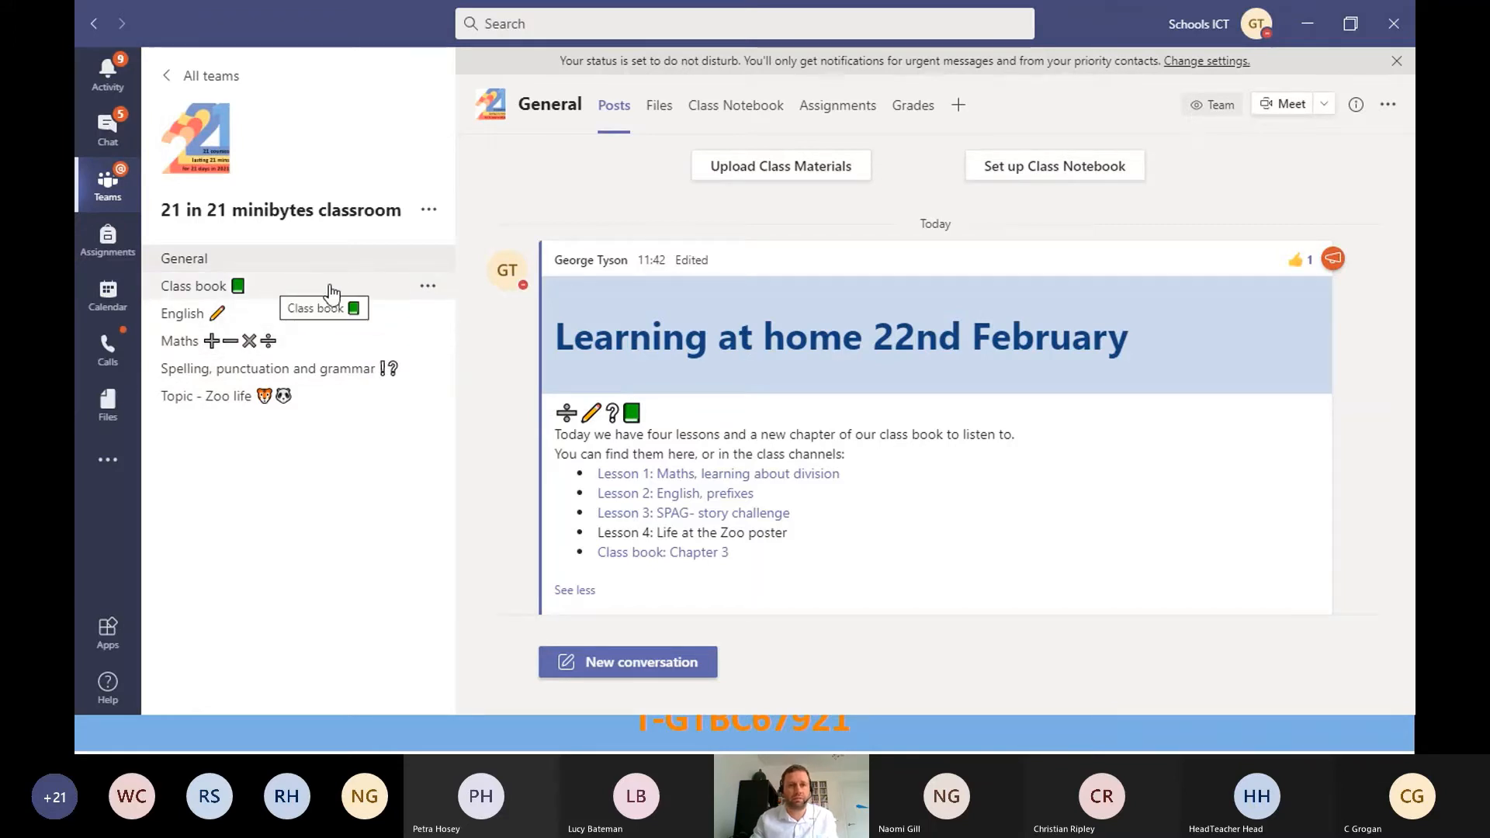
Step: Open the Class book channel for editing, browse the emoji picker's recently used and symbol emojis, and cancel the edit
left_click(427, 287)
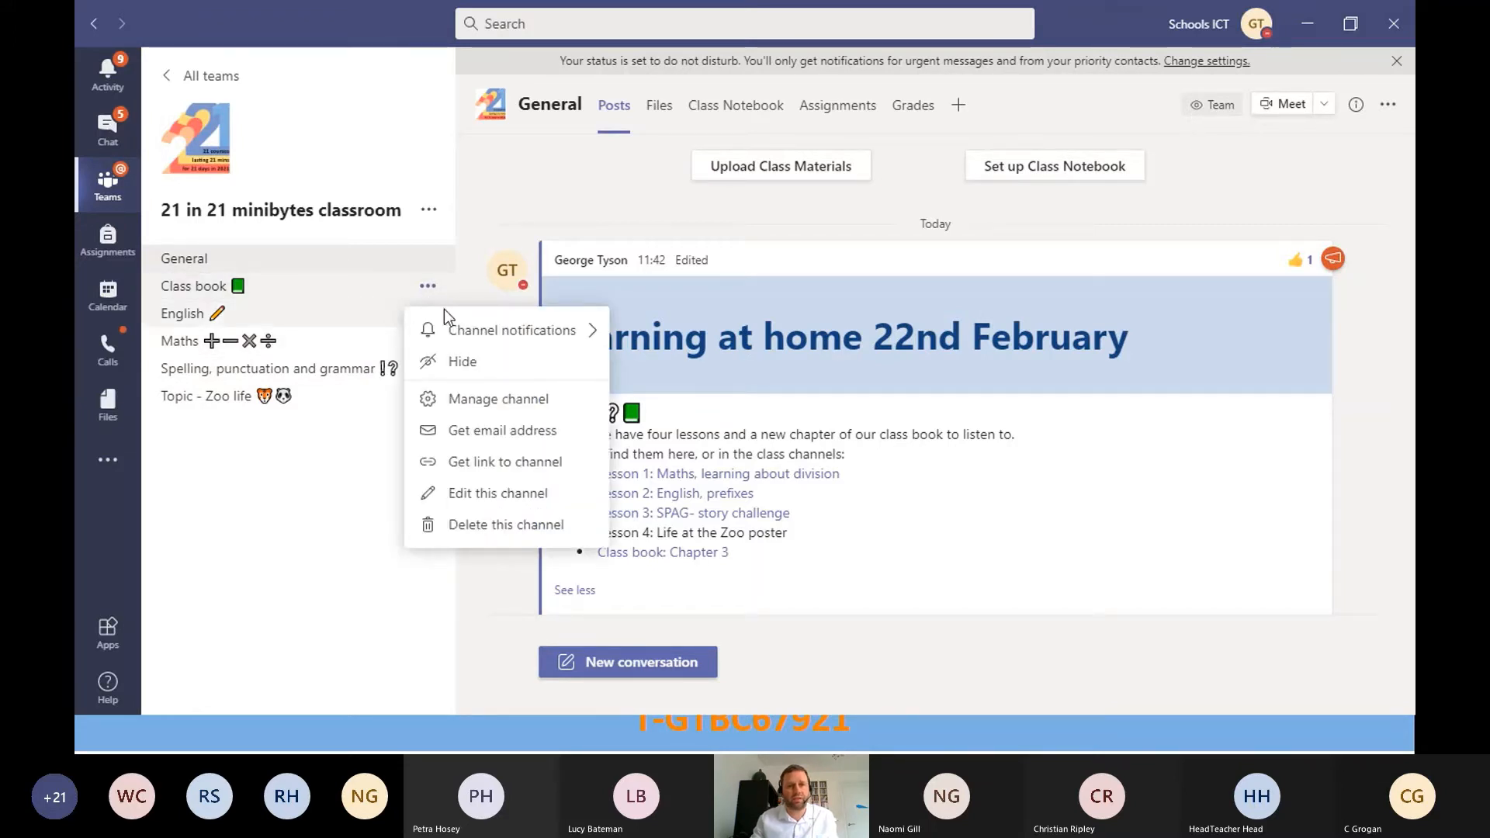
left_click(491, 490)
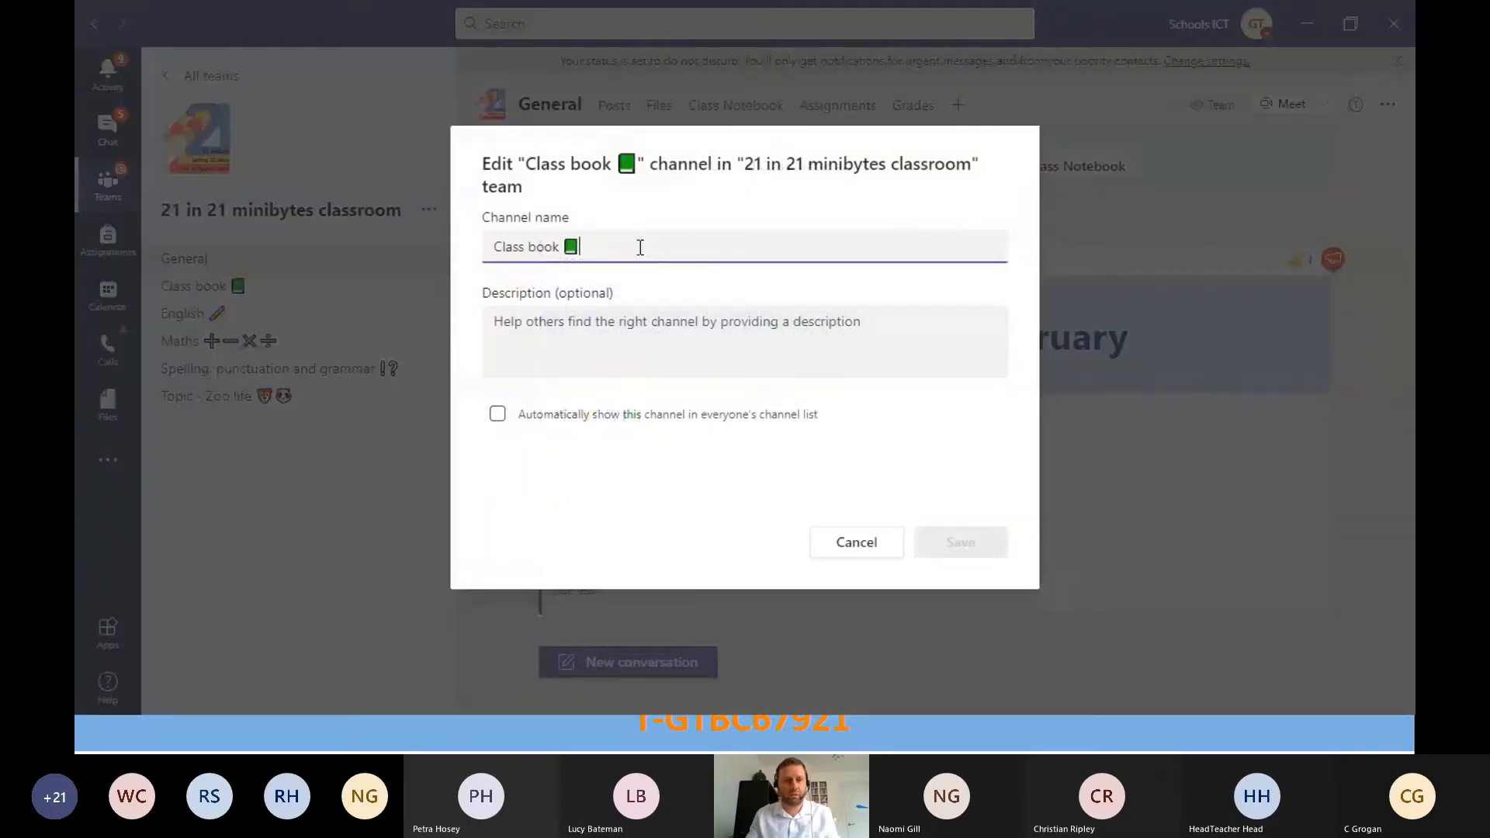
key("super+period")
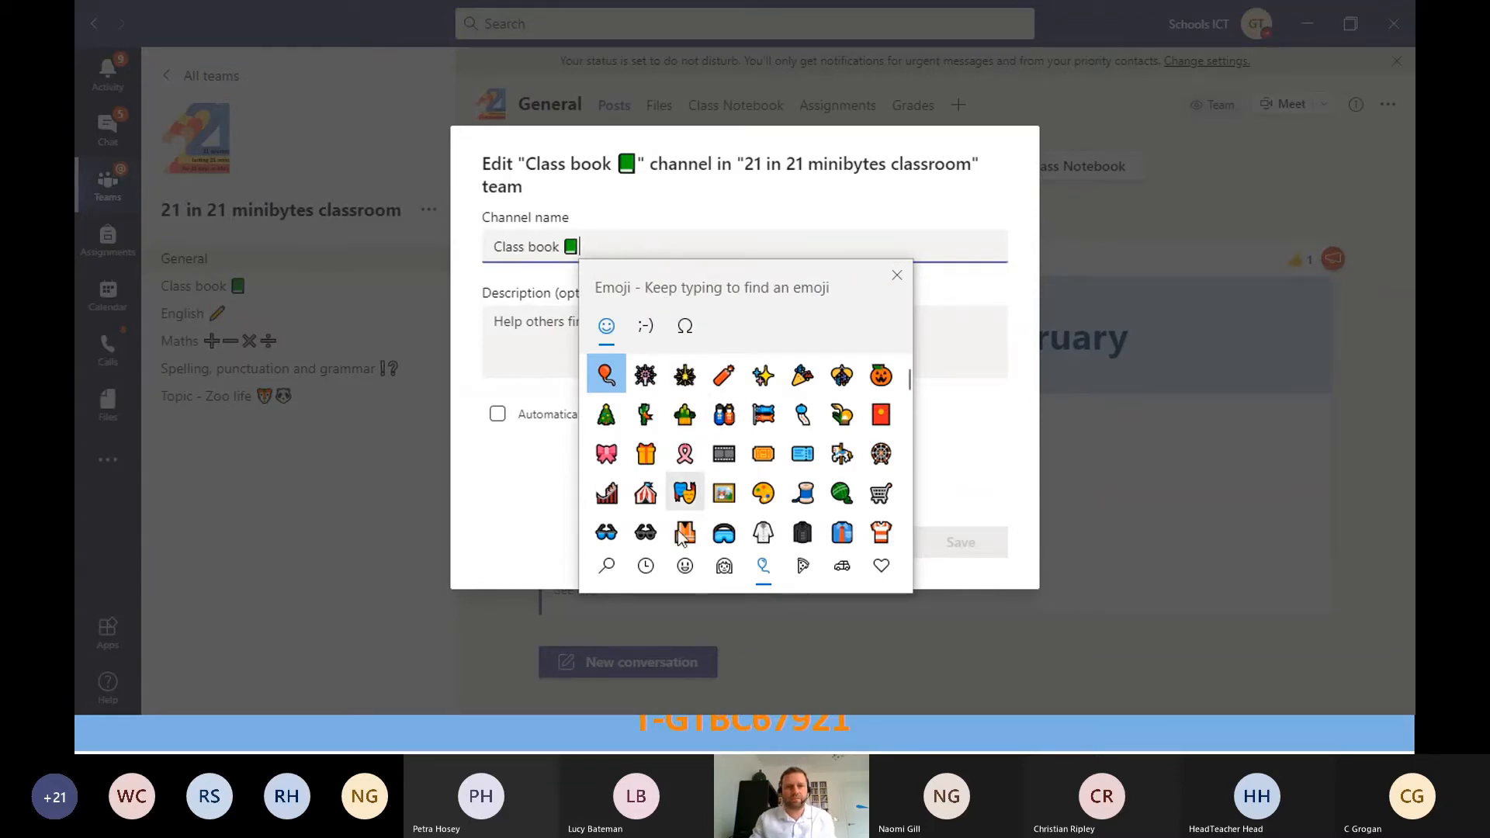
left_click(647, 567)
scroll(736, 437, "down", 1)
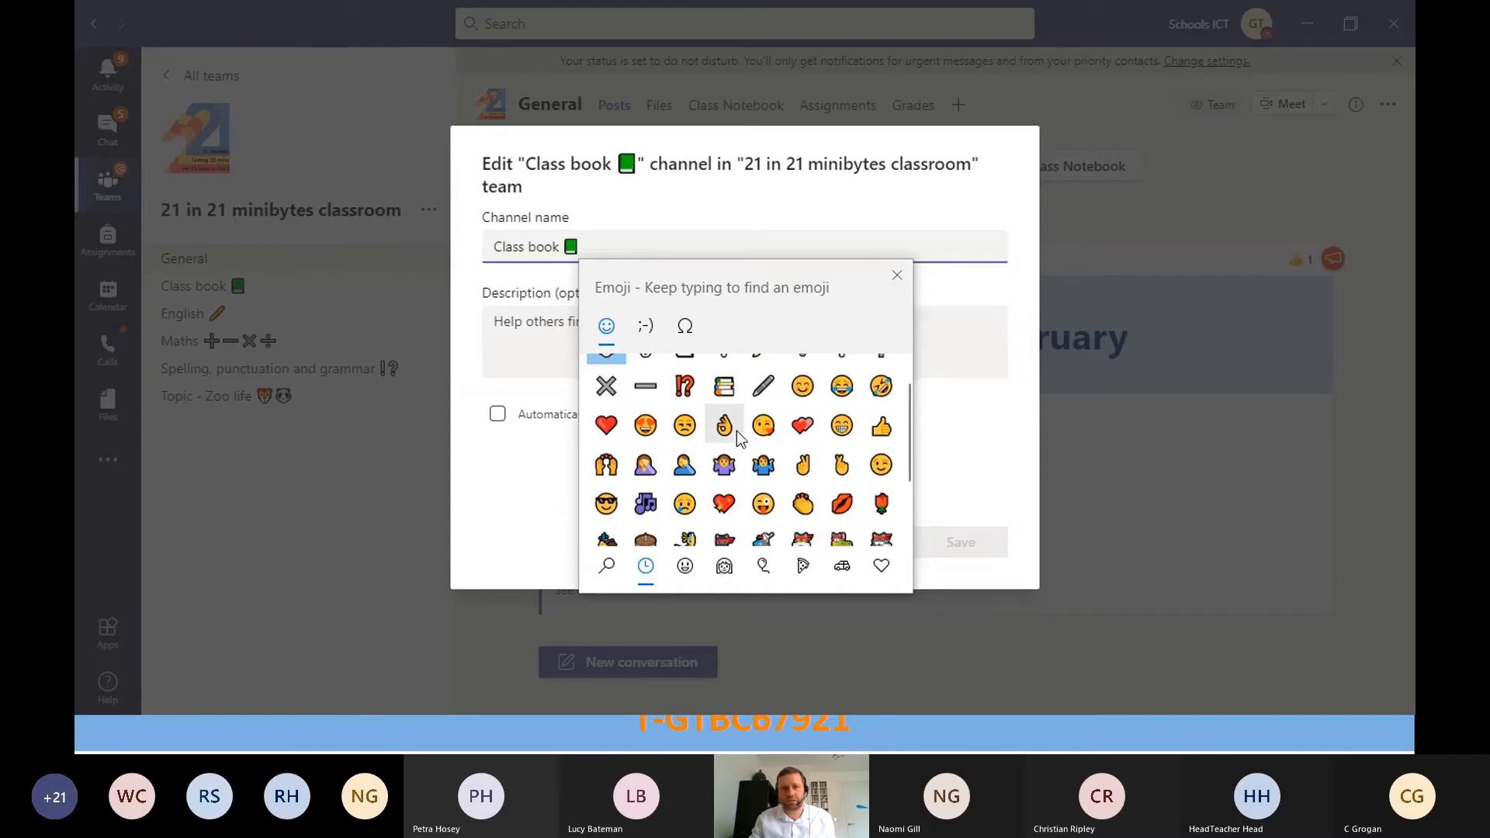
scroll(737, 437, "up", 1)
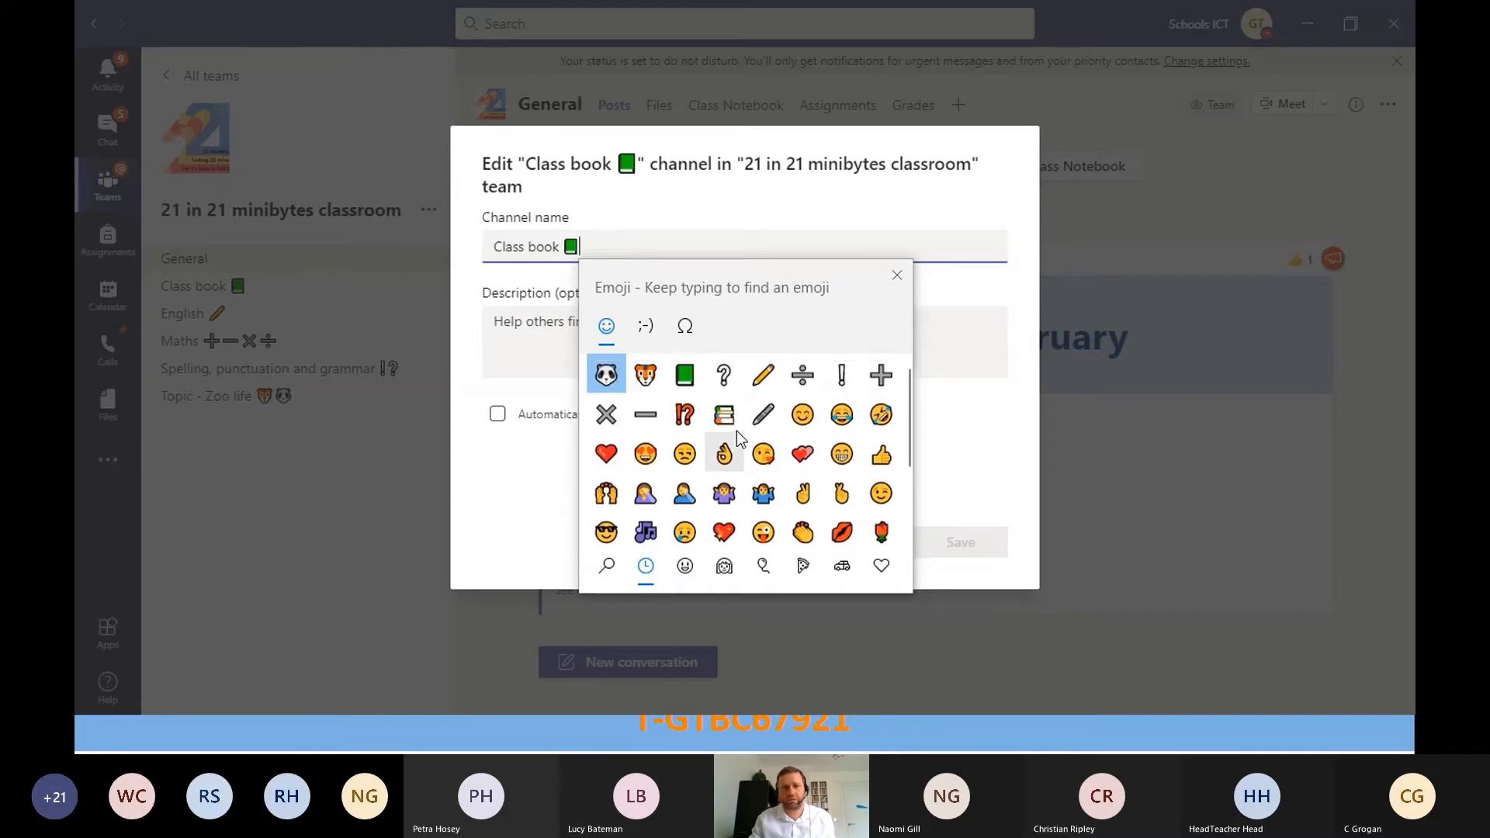
left_click(885, 575)
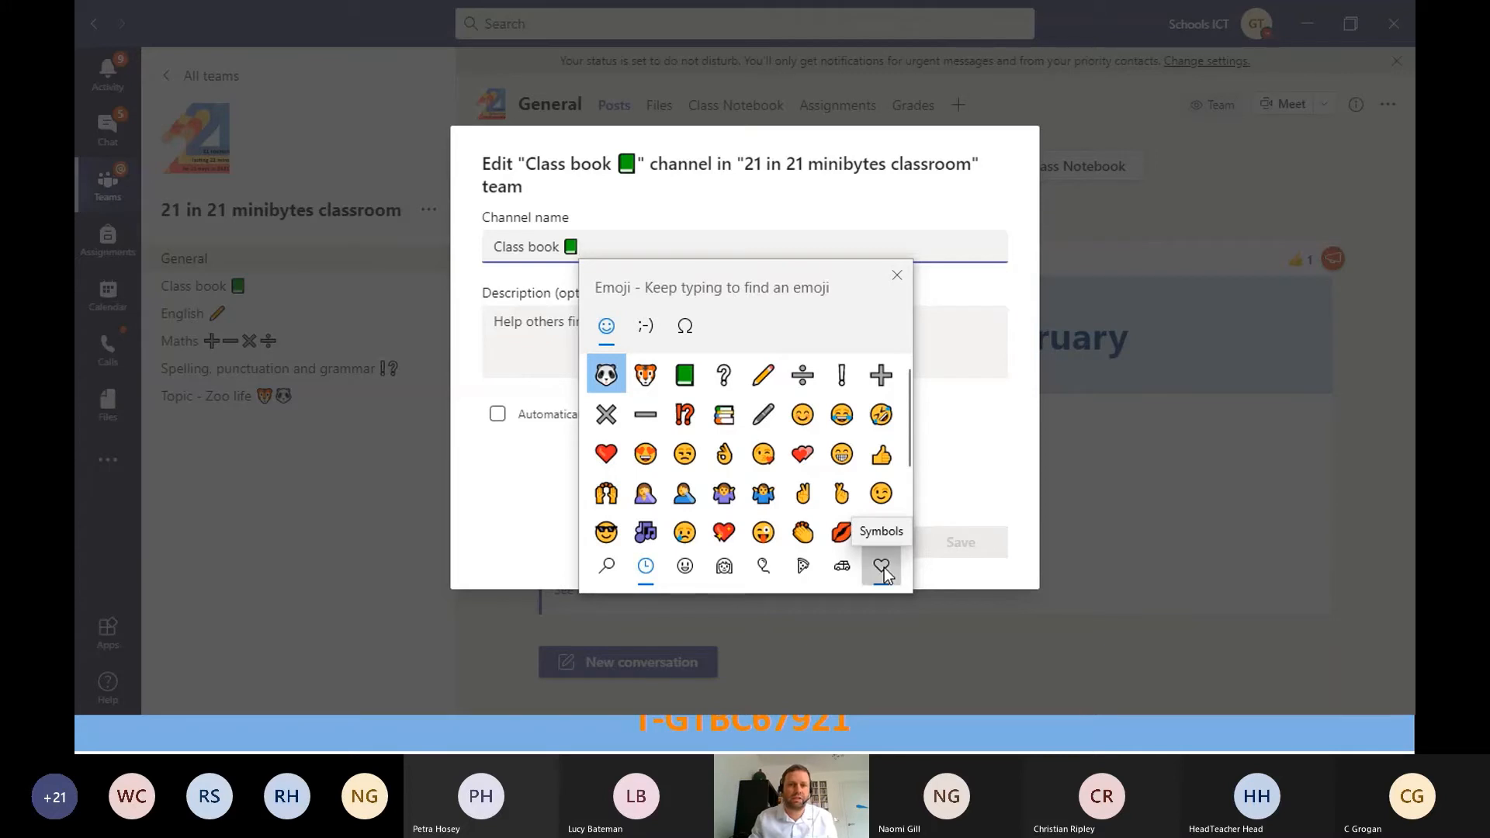
scroll(826, 436, "down", 4)
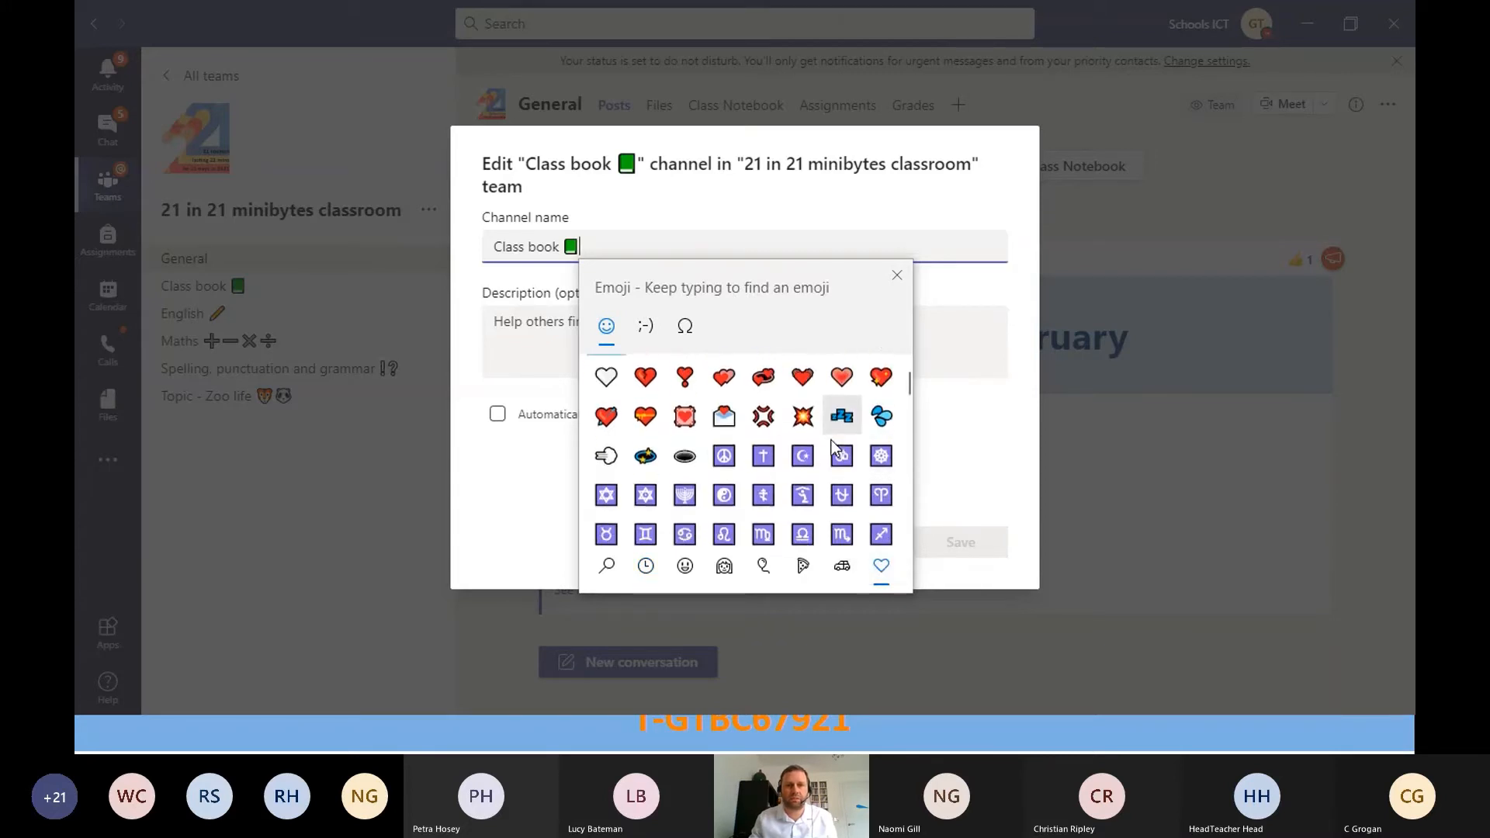
scroll(826, 436, "down", 8)
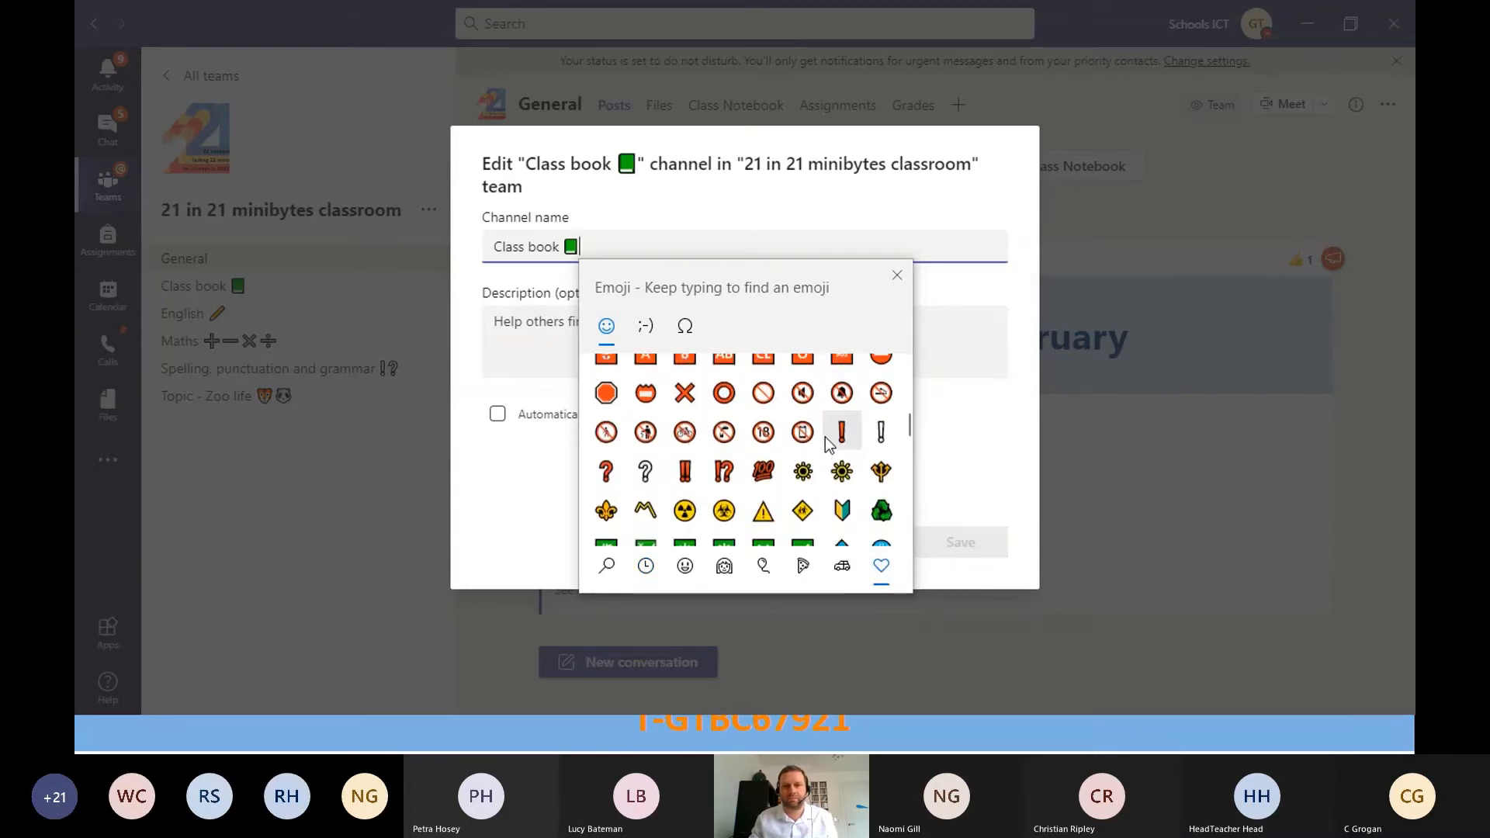
scroll(828, 443, "down", 8)
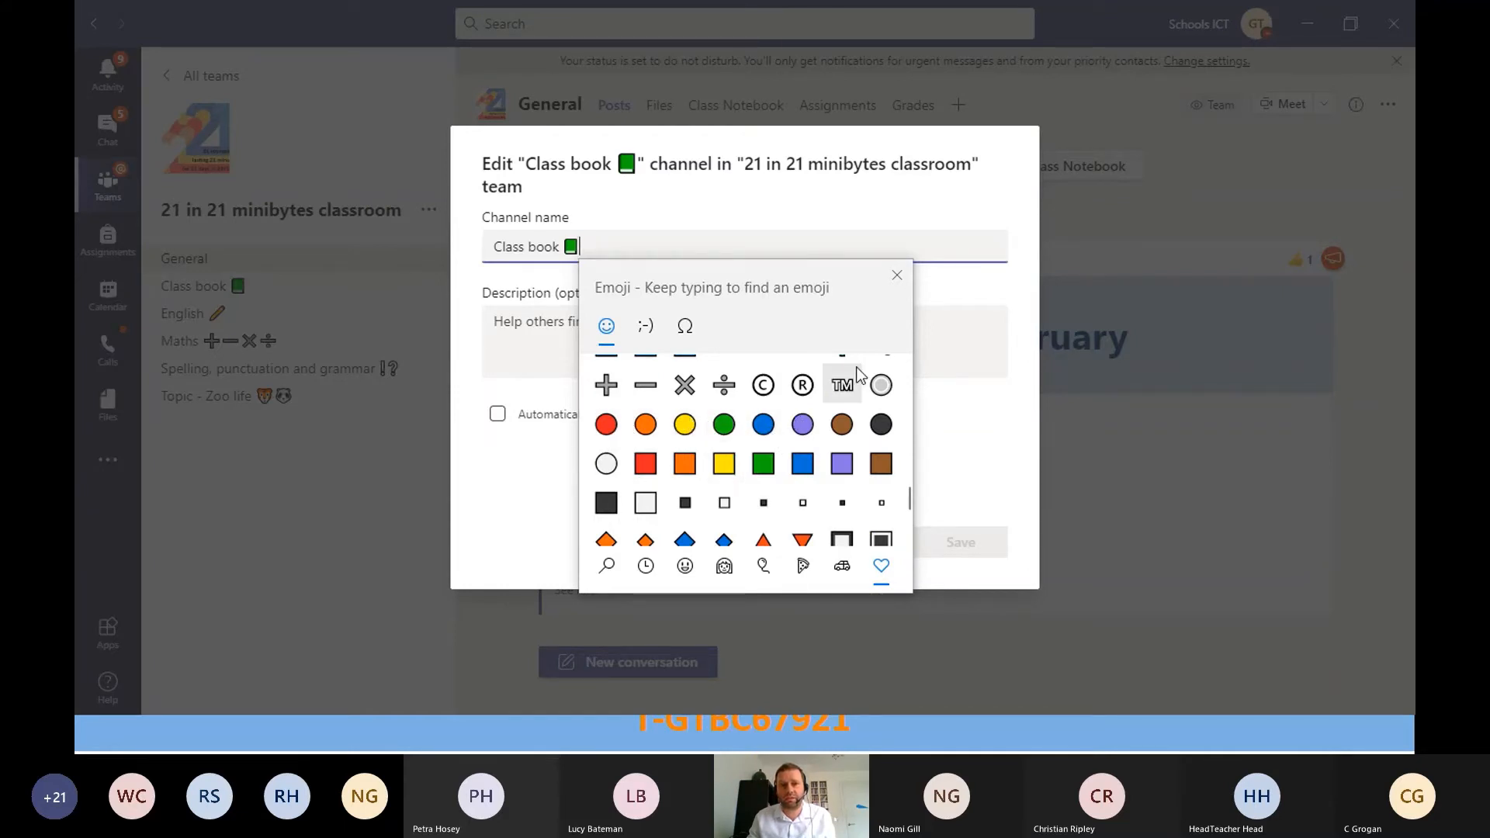
left_click(897, 276)
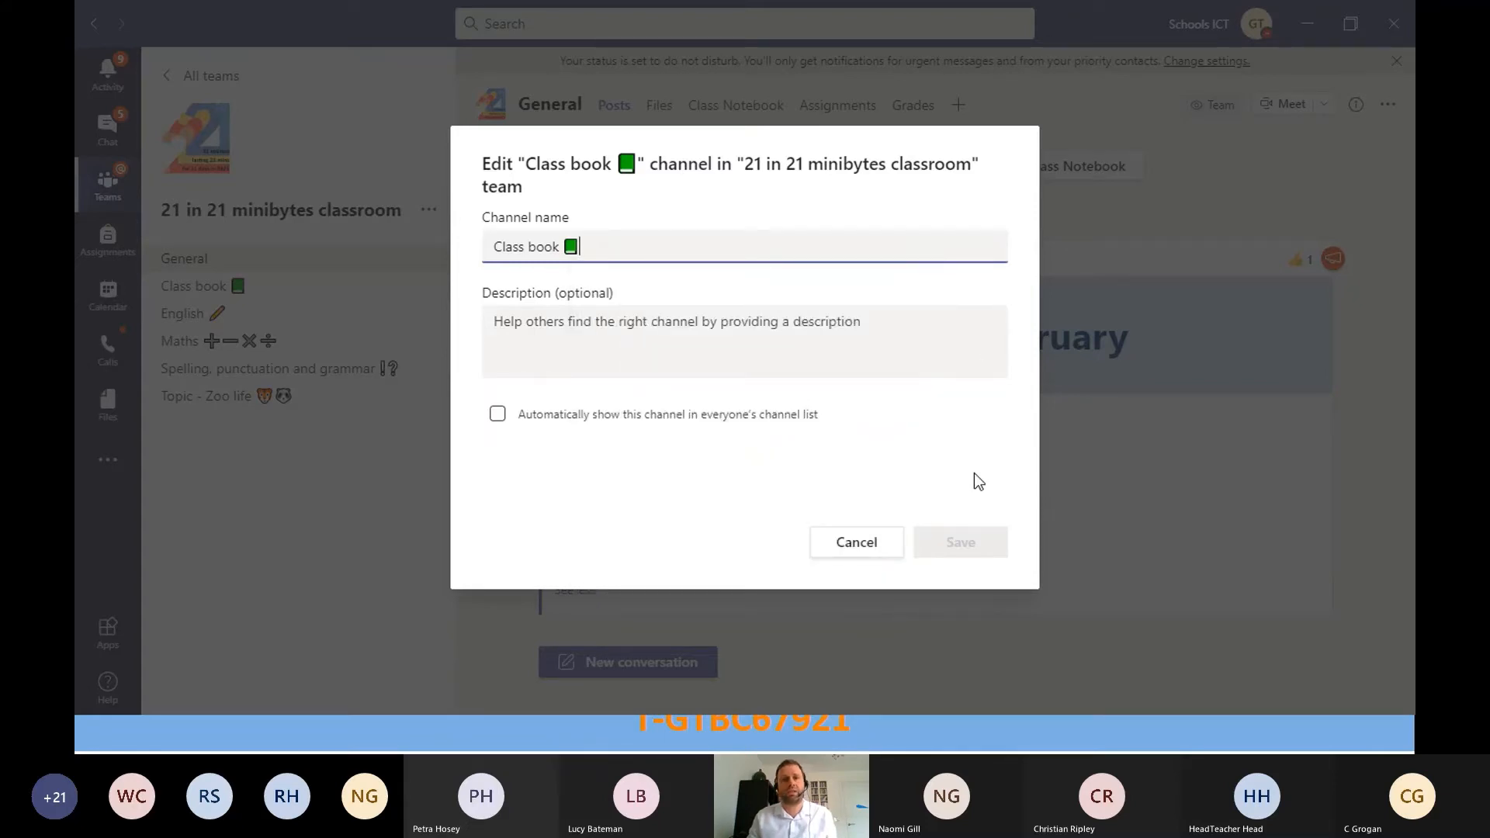
left_click(871, 541)
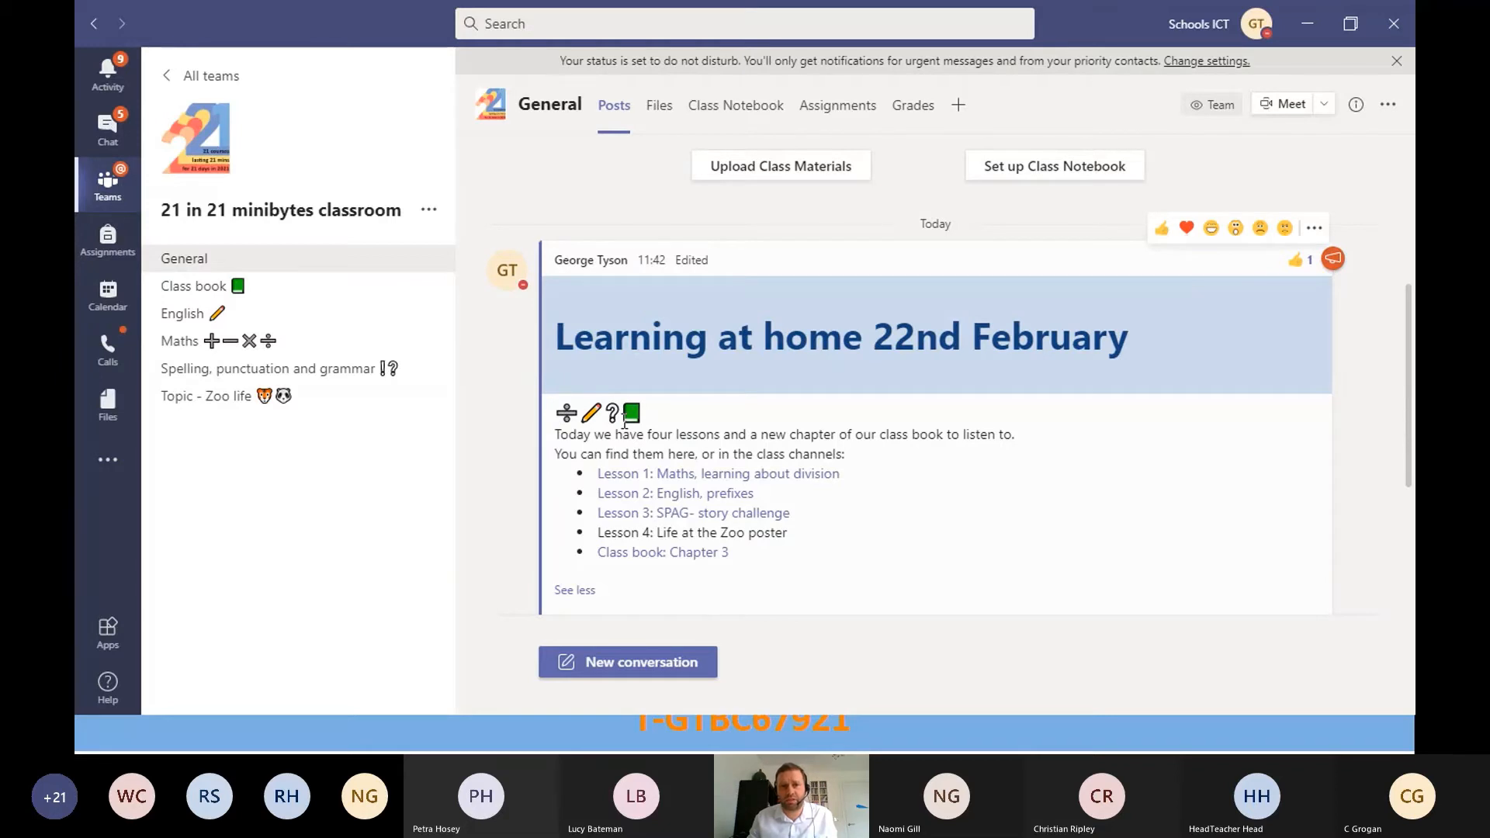
Step: Open the "Learning at home 22nd February" announcement in the General channel for editing
left_click(1315, 228)
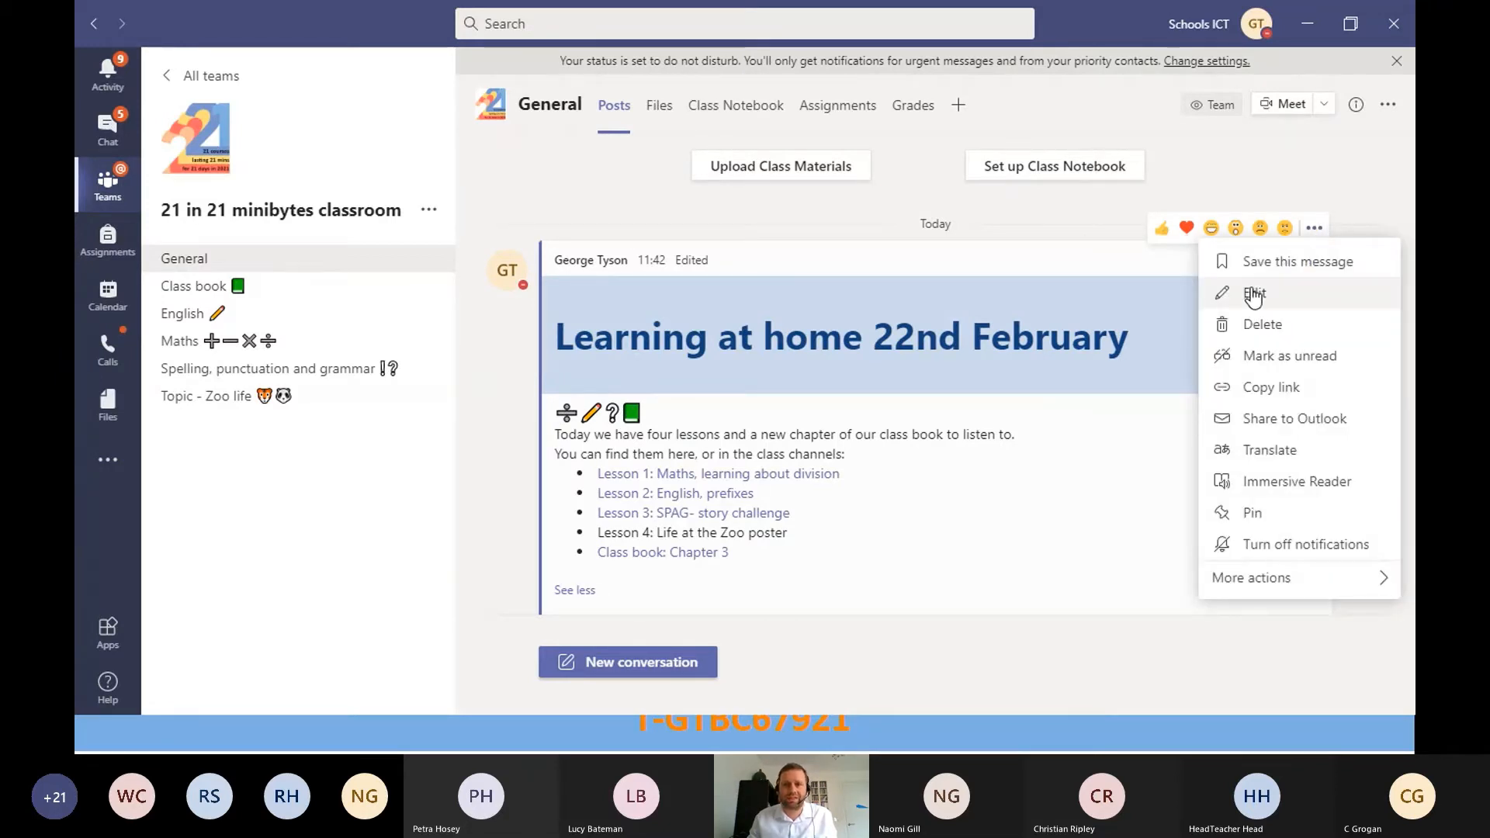
left_click(1255, 293)
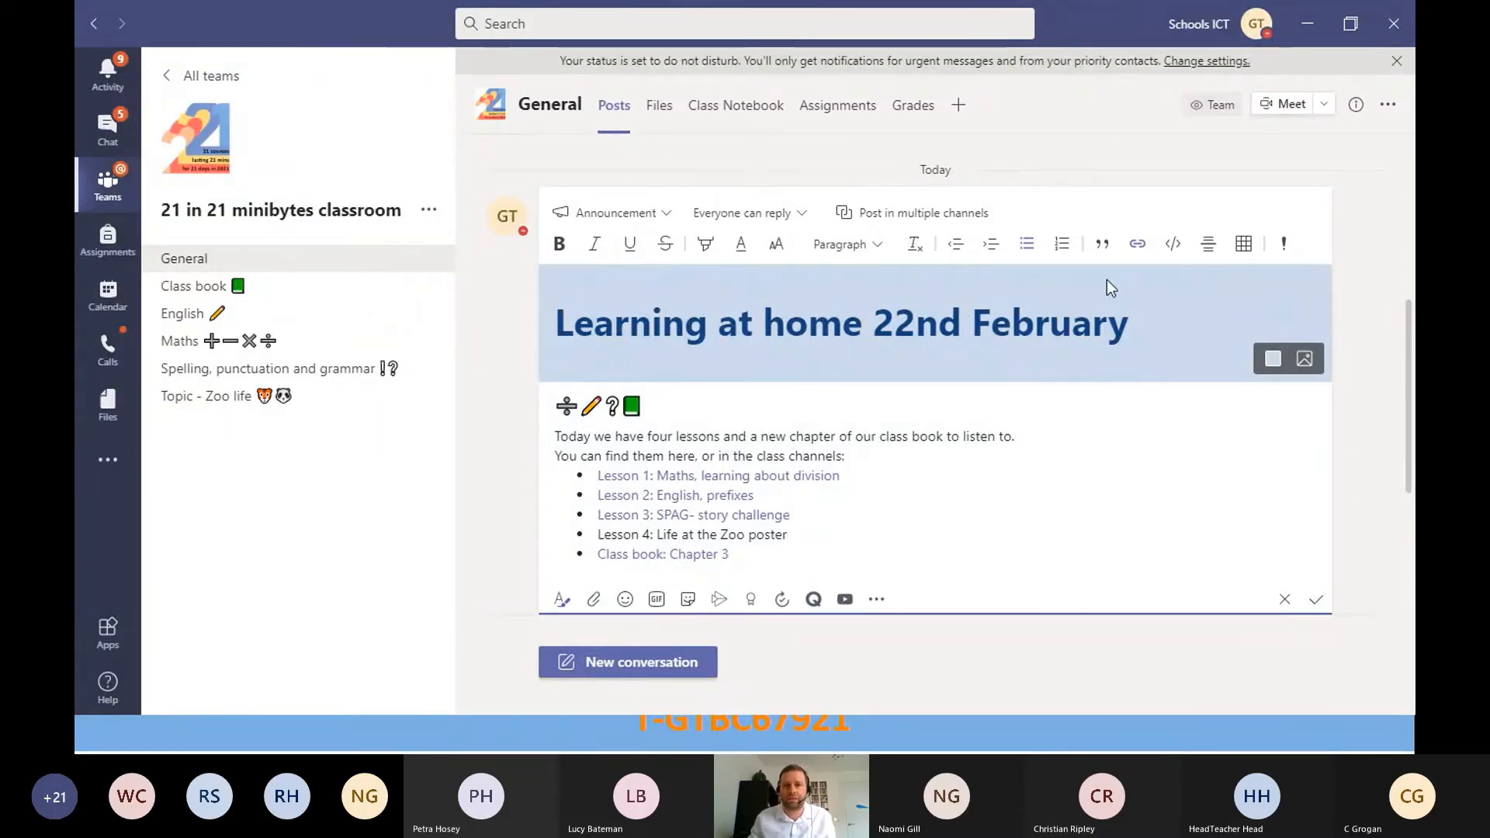
Step: Try dark blue, dark indigo, light lavender, dark maroon and orange in turn as the announcement's header colour
left_click(1273, 361)
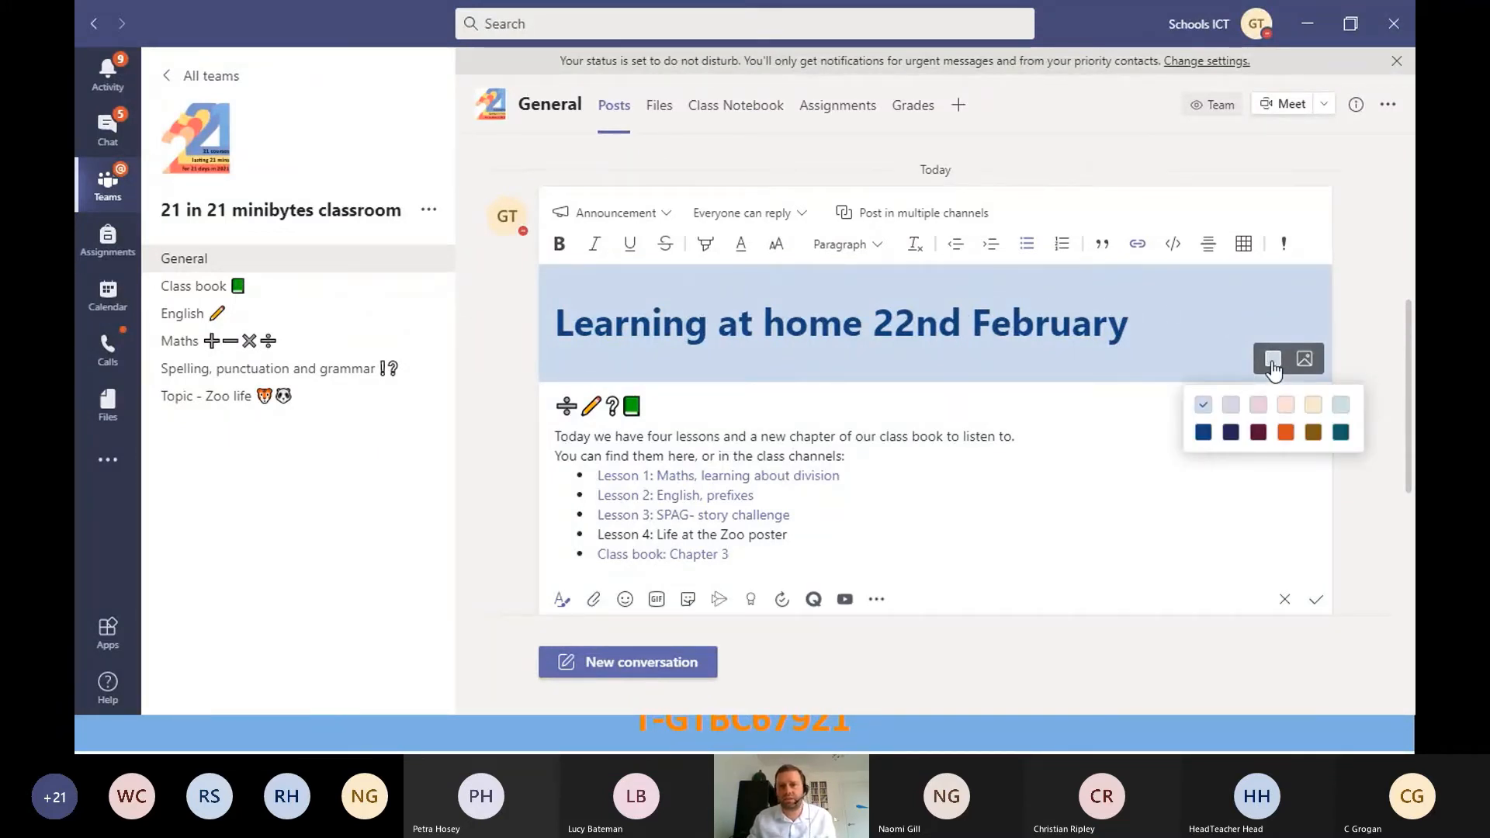
left_click(1203, 432)
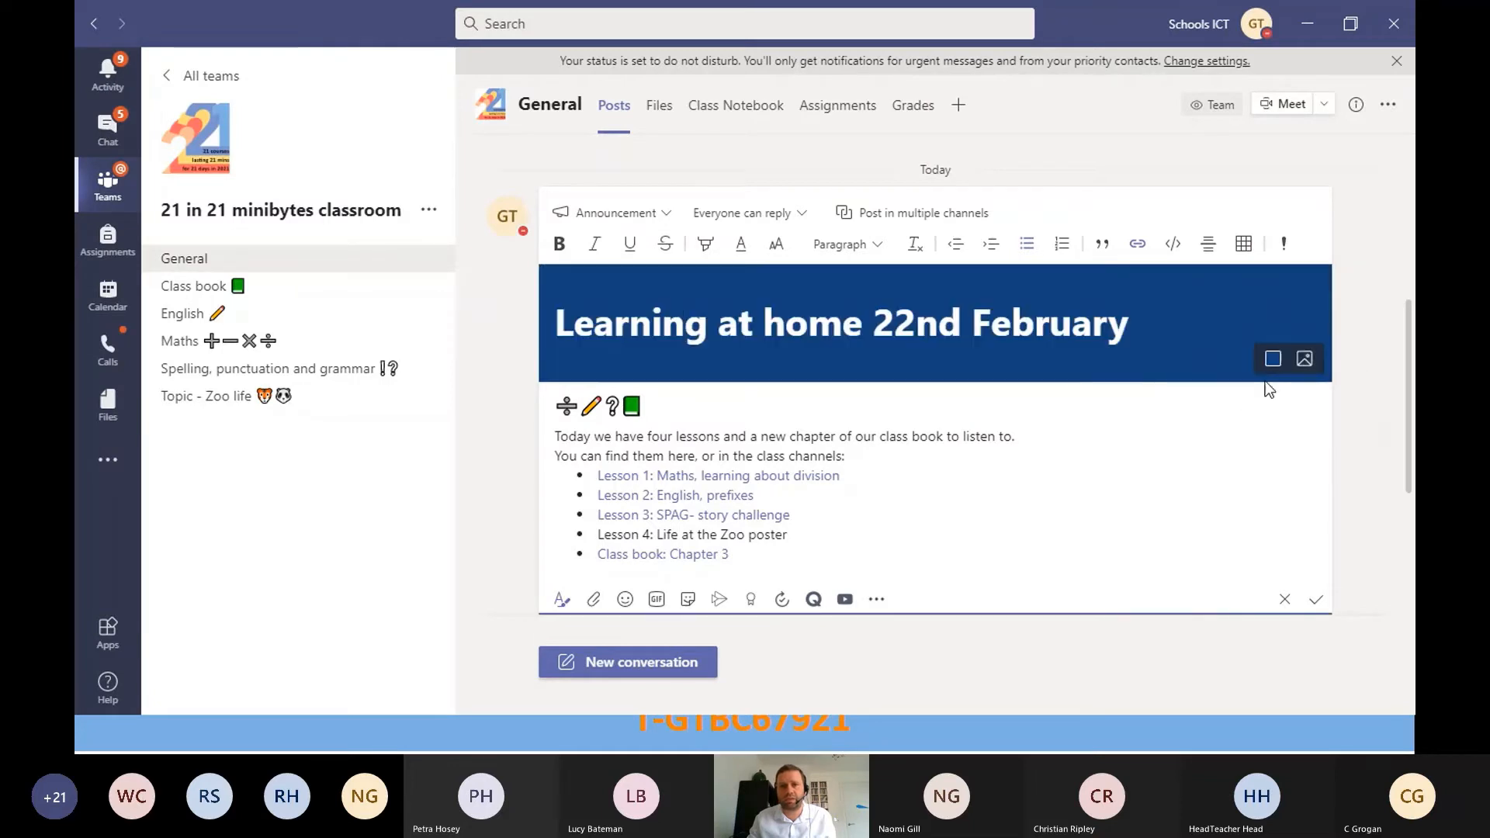
left_click(1273, 358)
left_click(1234, 432)
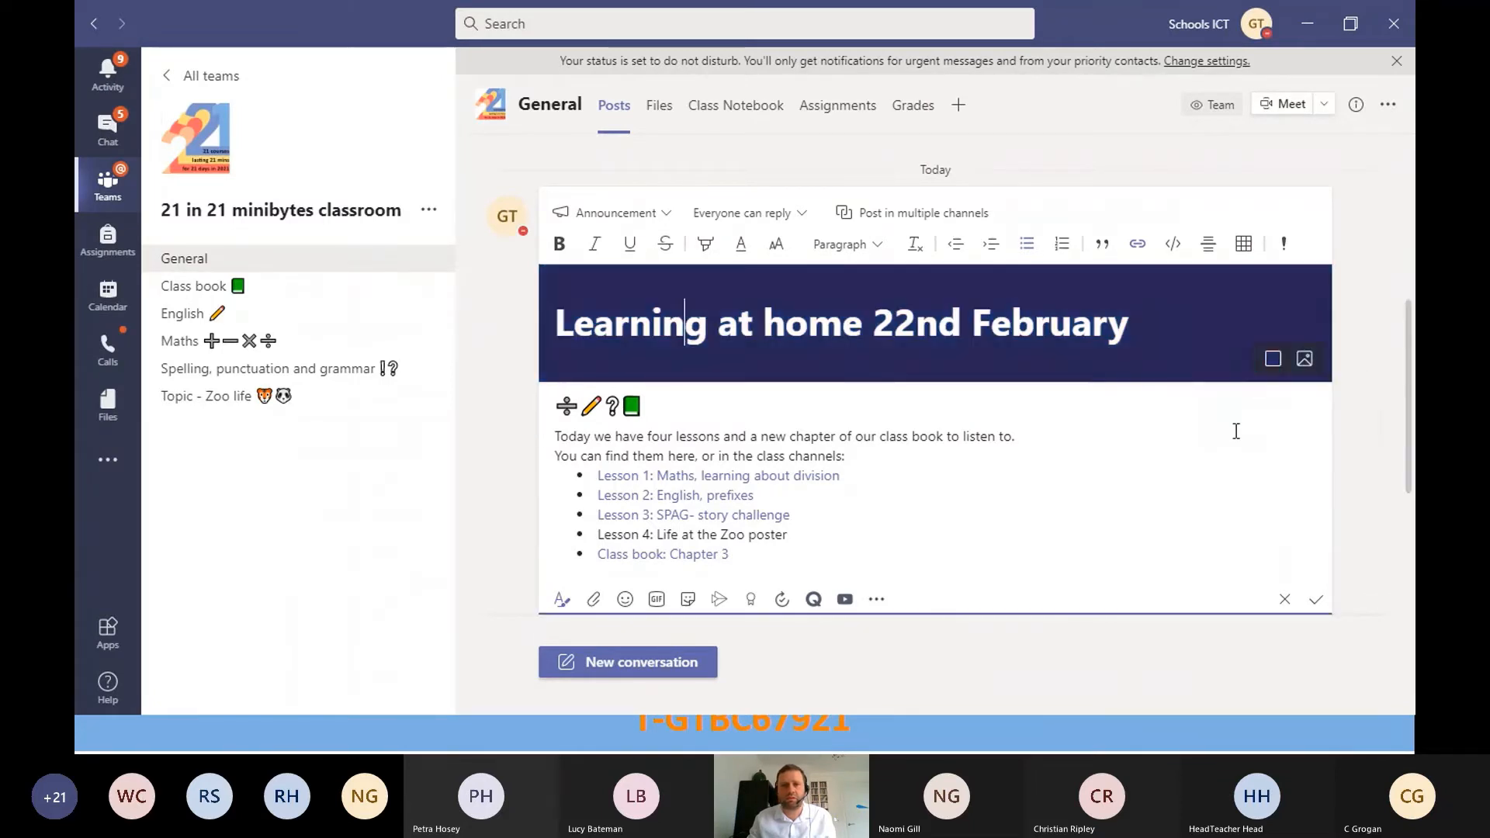
left_click(1274, 359)
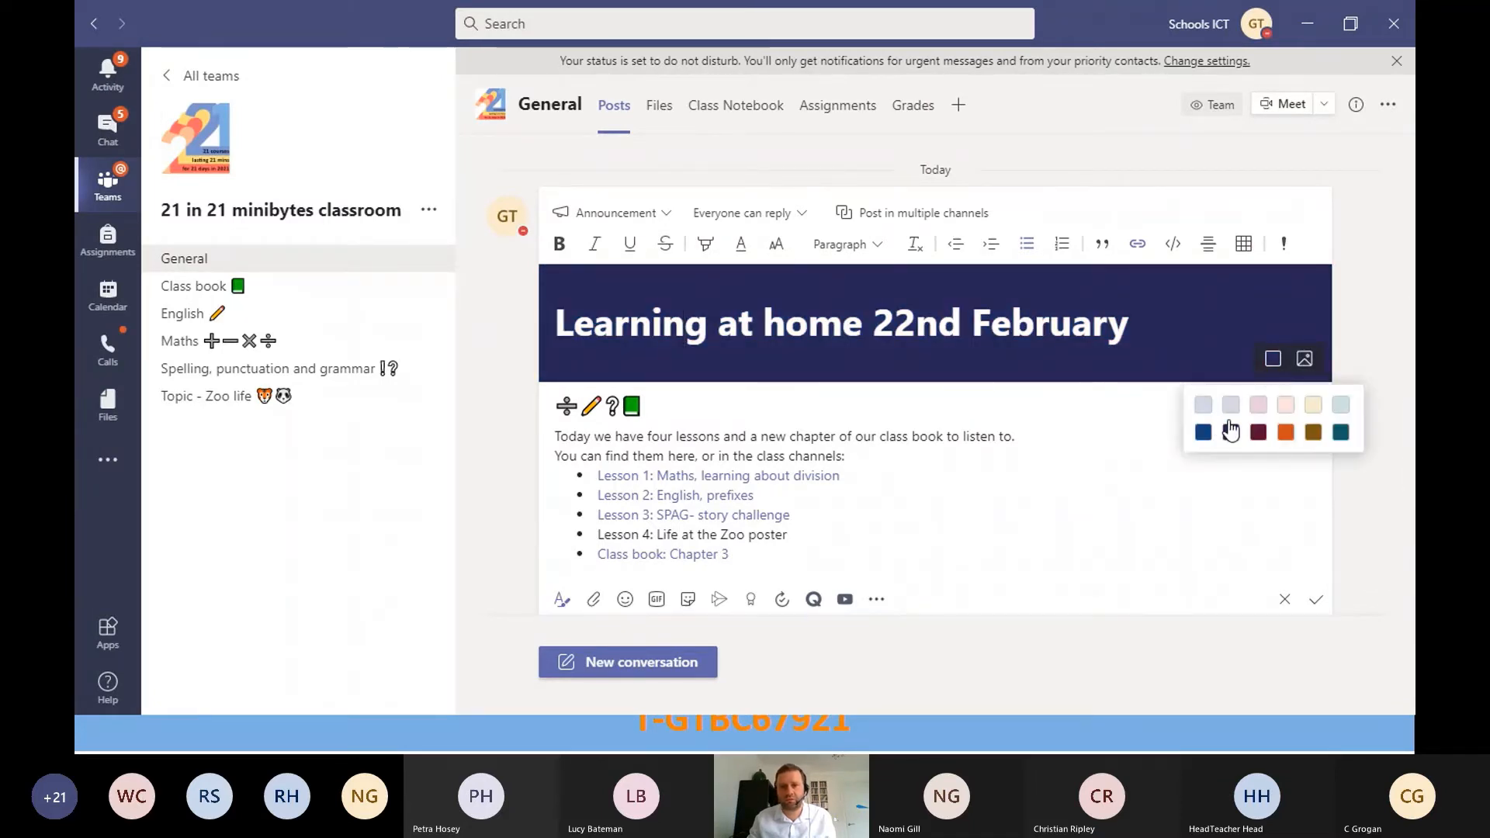
left_click(1231, 404)
left_click(1272, 359)
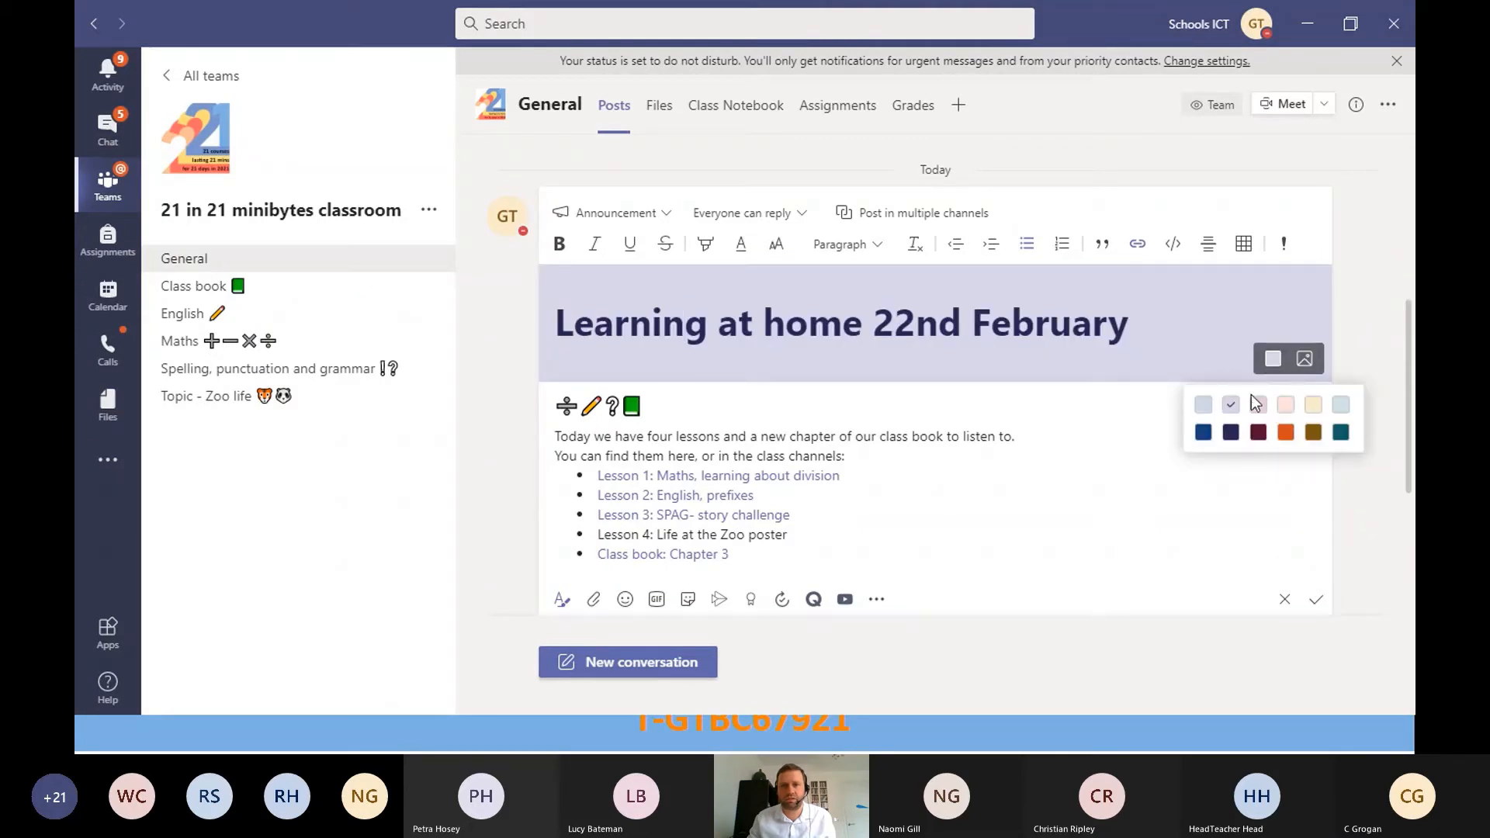
left_click(1258, 432)
left_click(1273, 359)
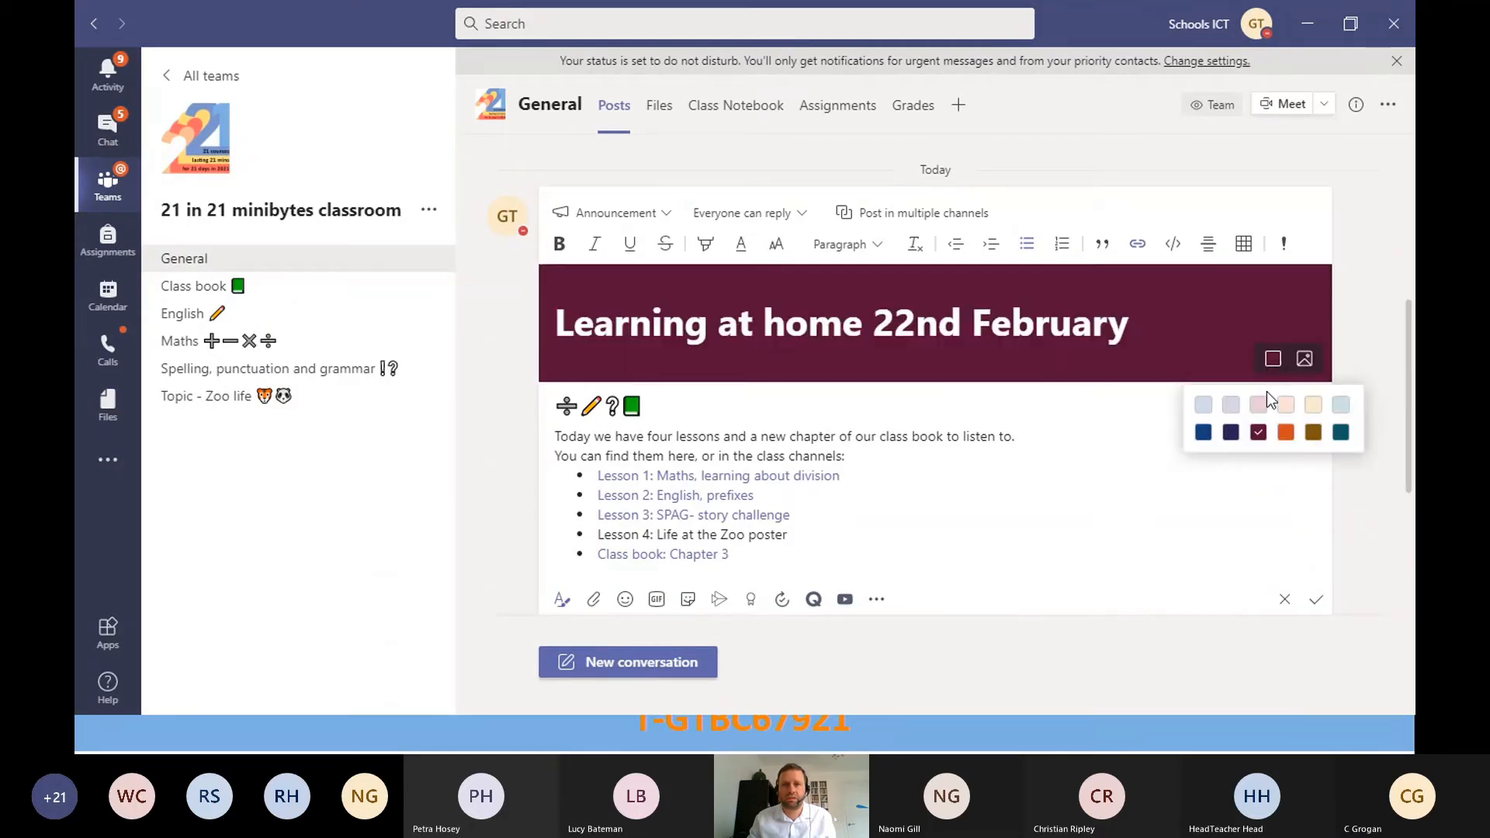
left_click(1285, 432)
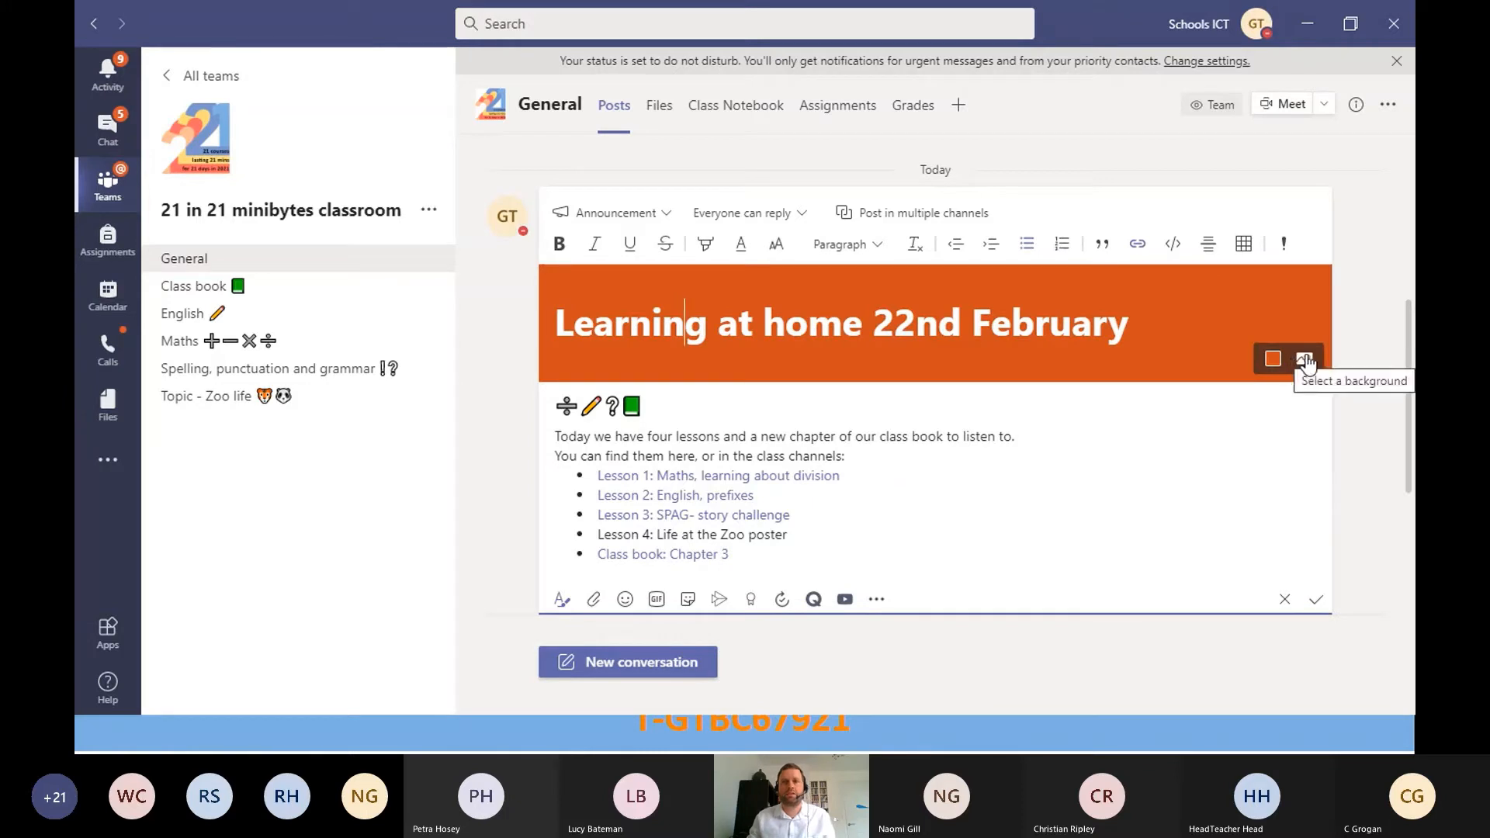
Step: Set the announcement's header background to the teal illustration with the orange megaphone from the General category
left_click(1306, 362)
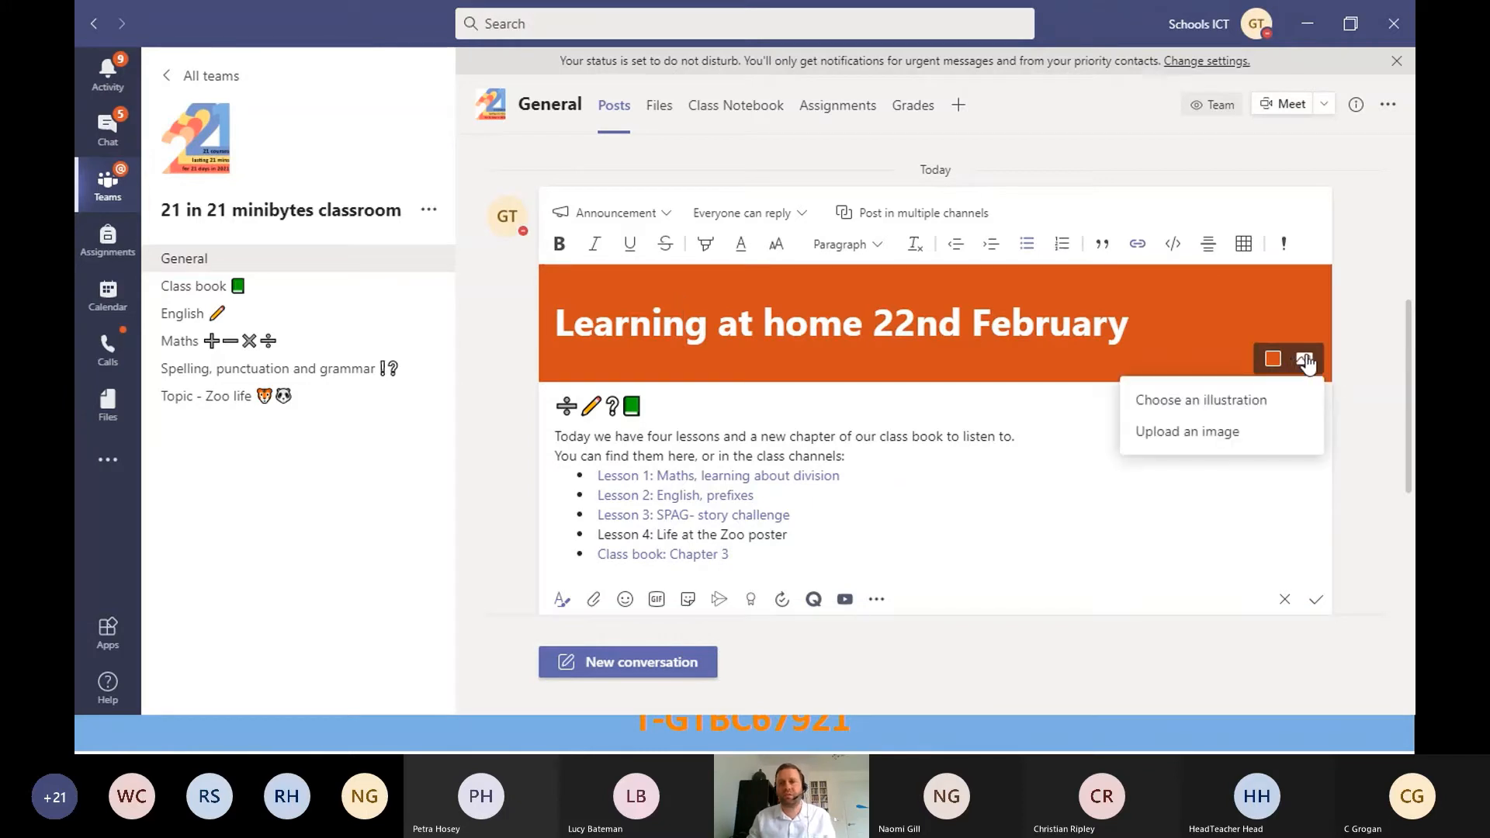
left_click(1228, 400)
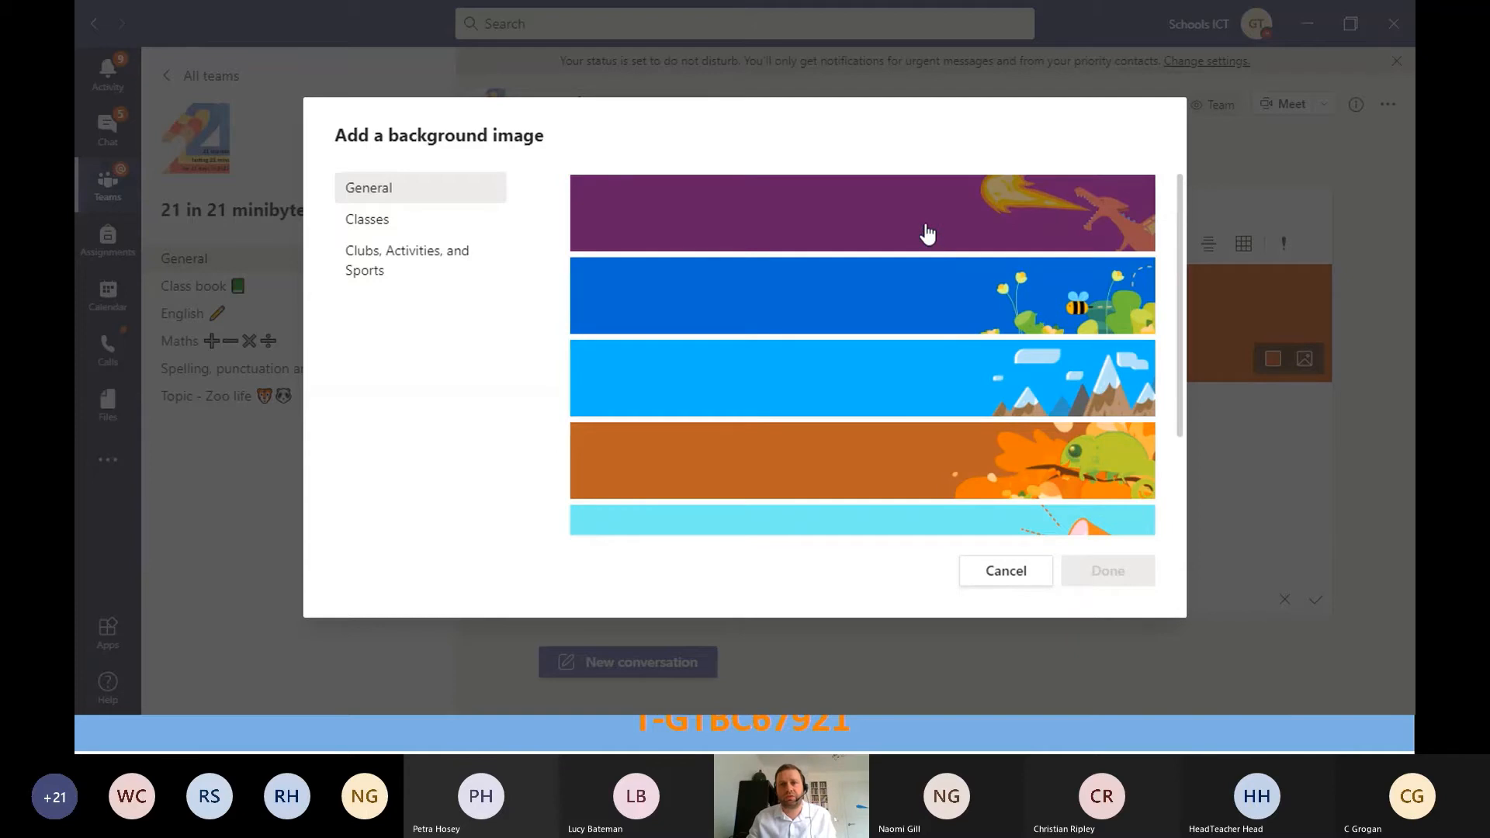
scroll(919, 319, "down", 2)
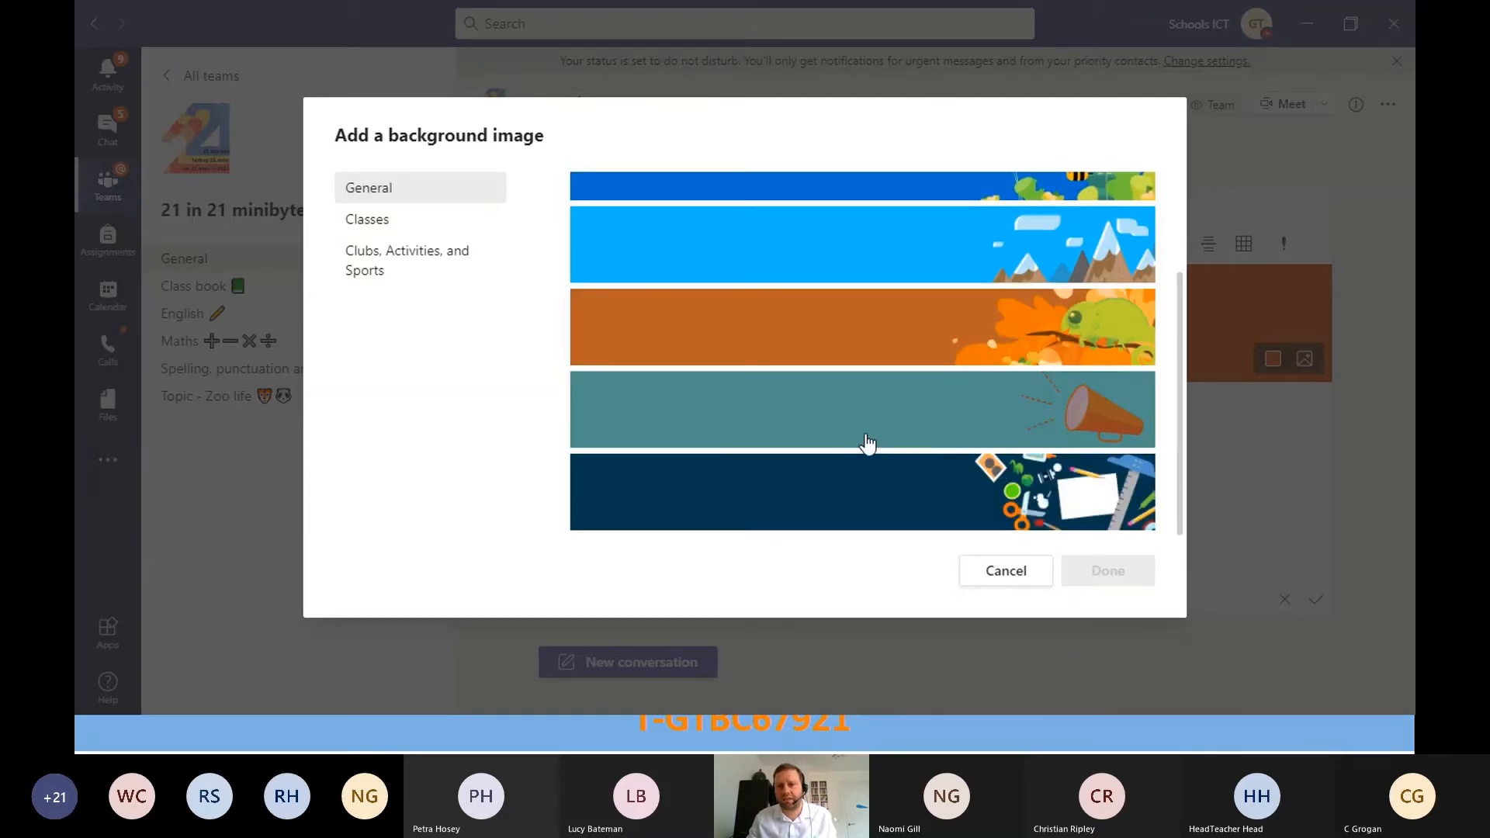
left_click(1008, 412)
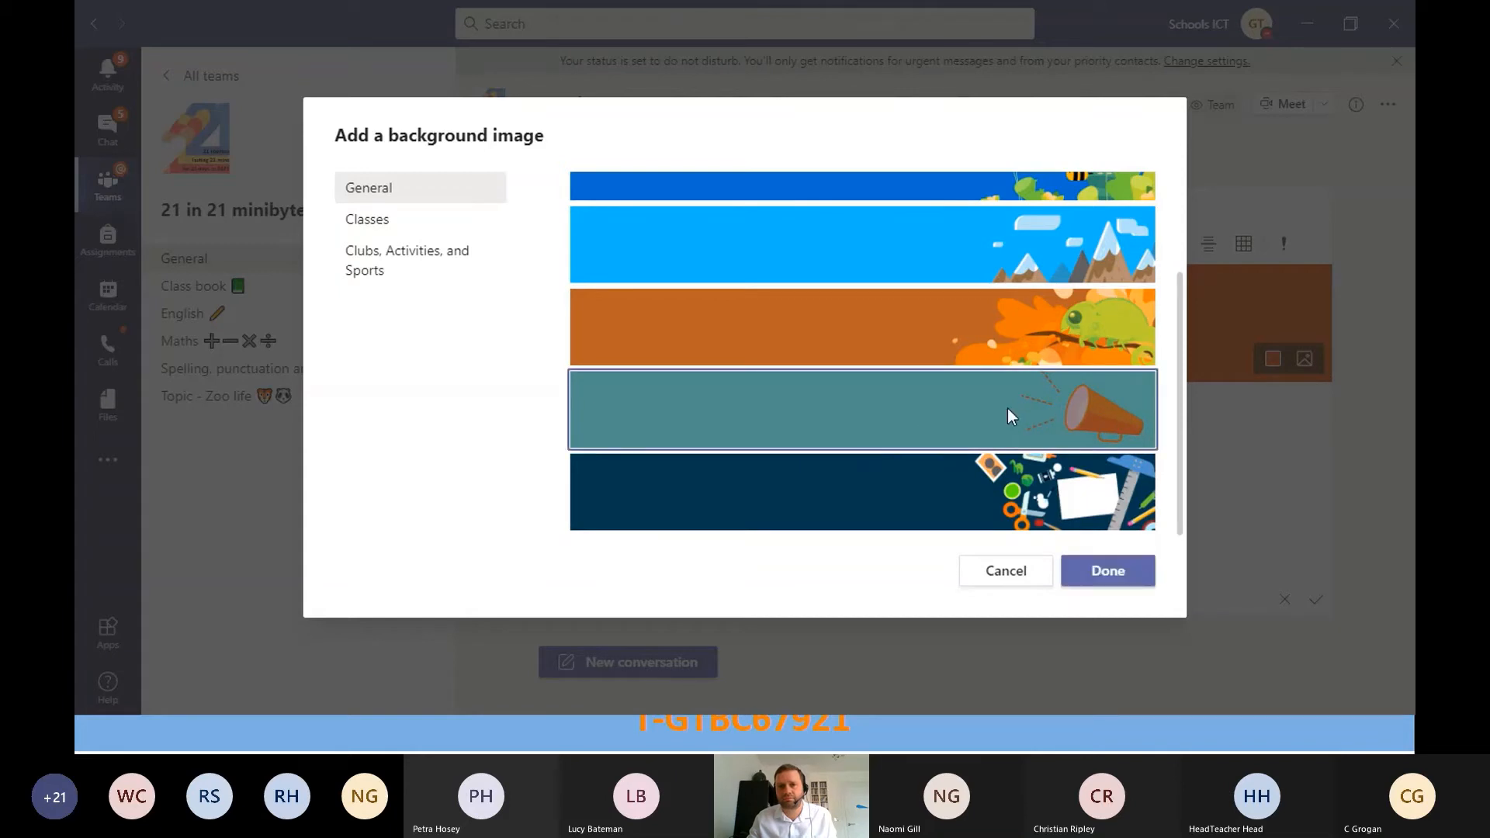
left_click(1130, 575)
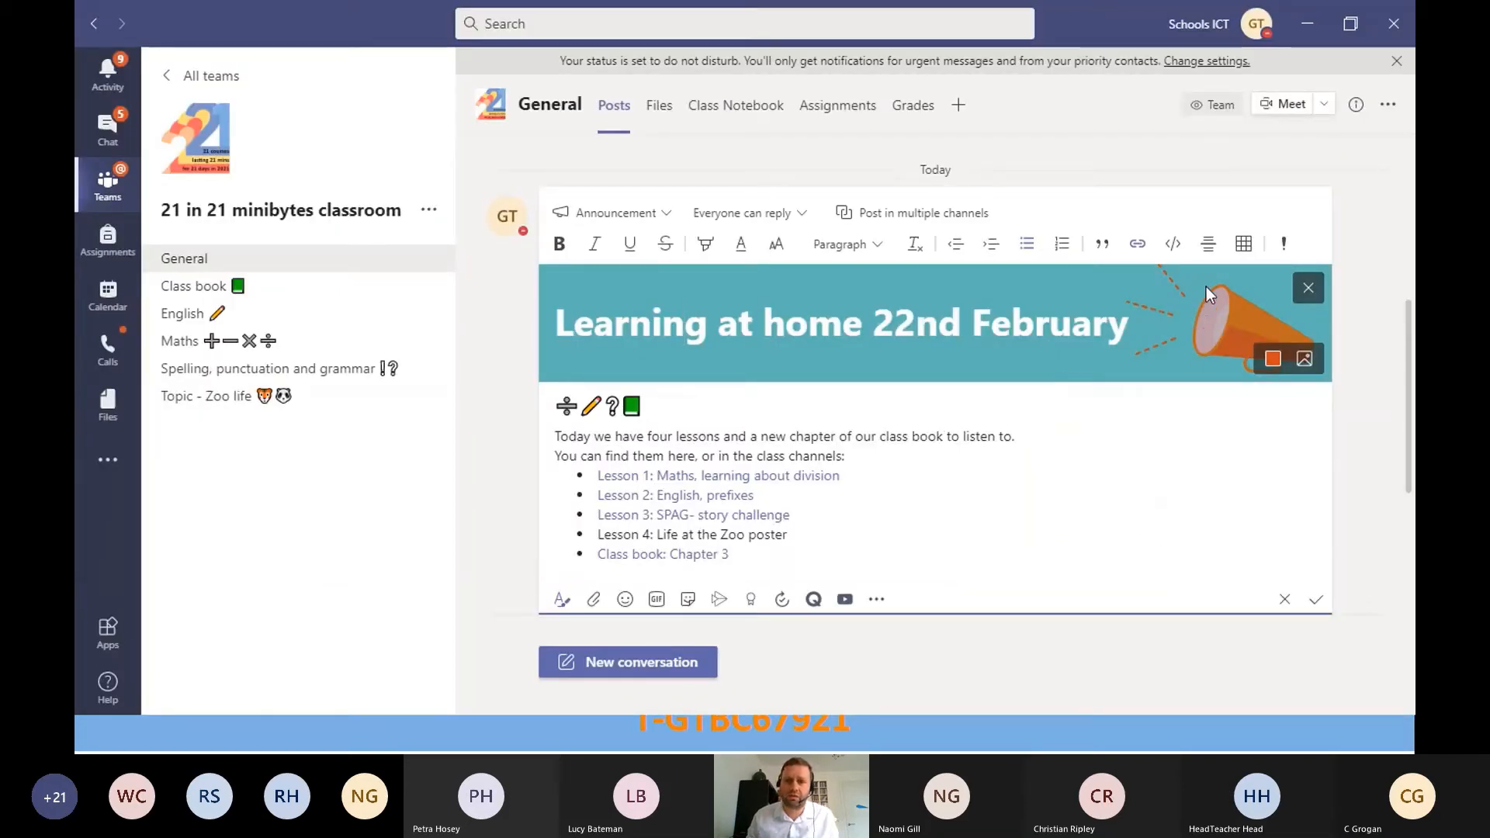
Step: Change the announcement's header to the plain dark teal colour
left_click(1275, 362)
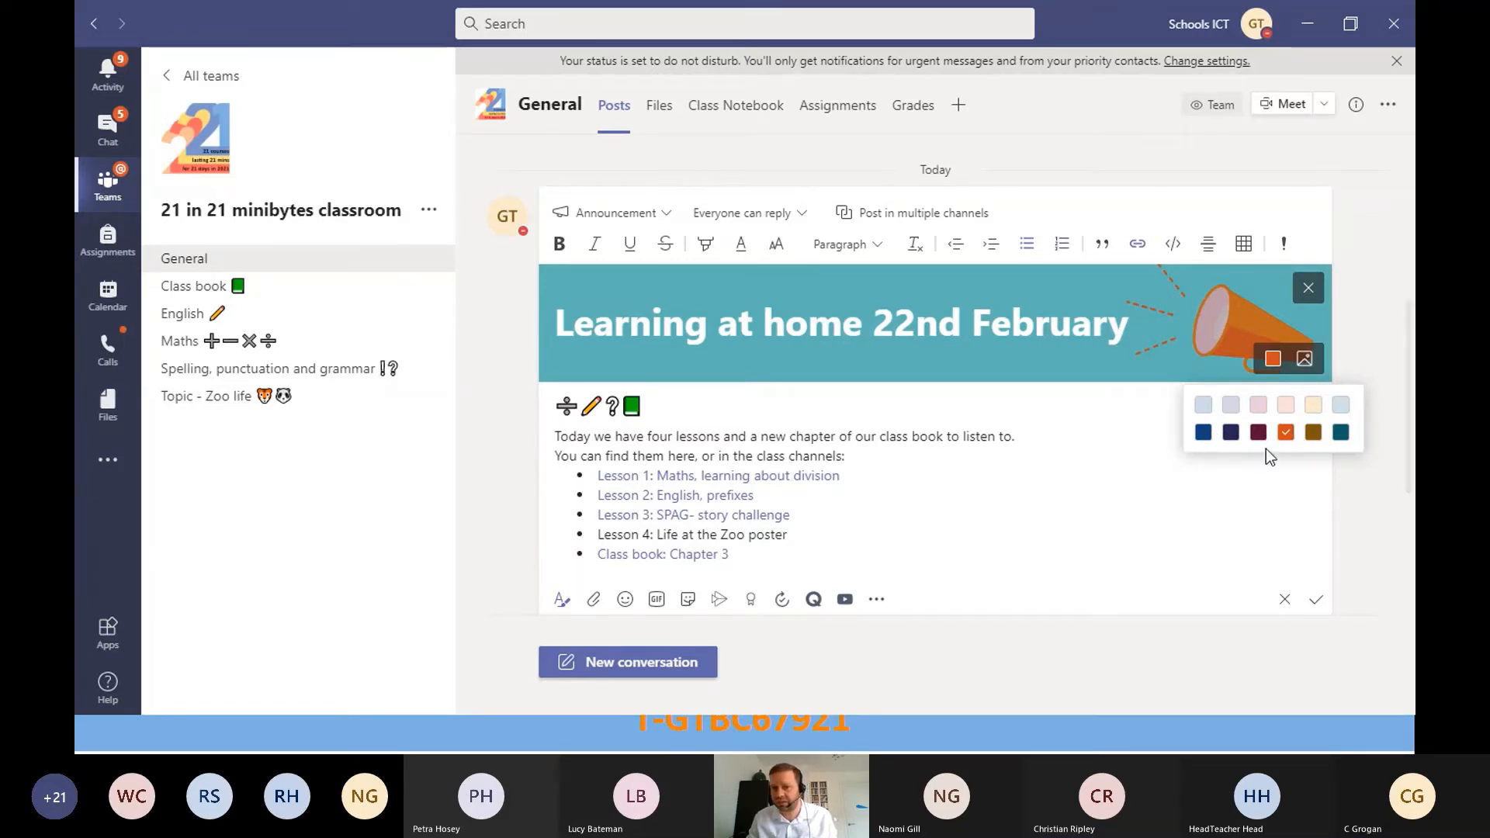
left_click(1342, 433)
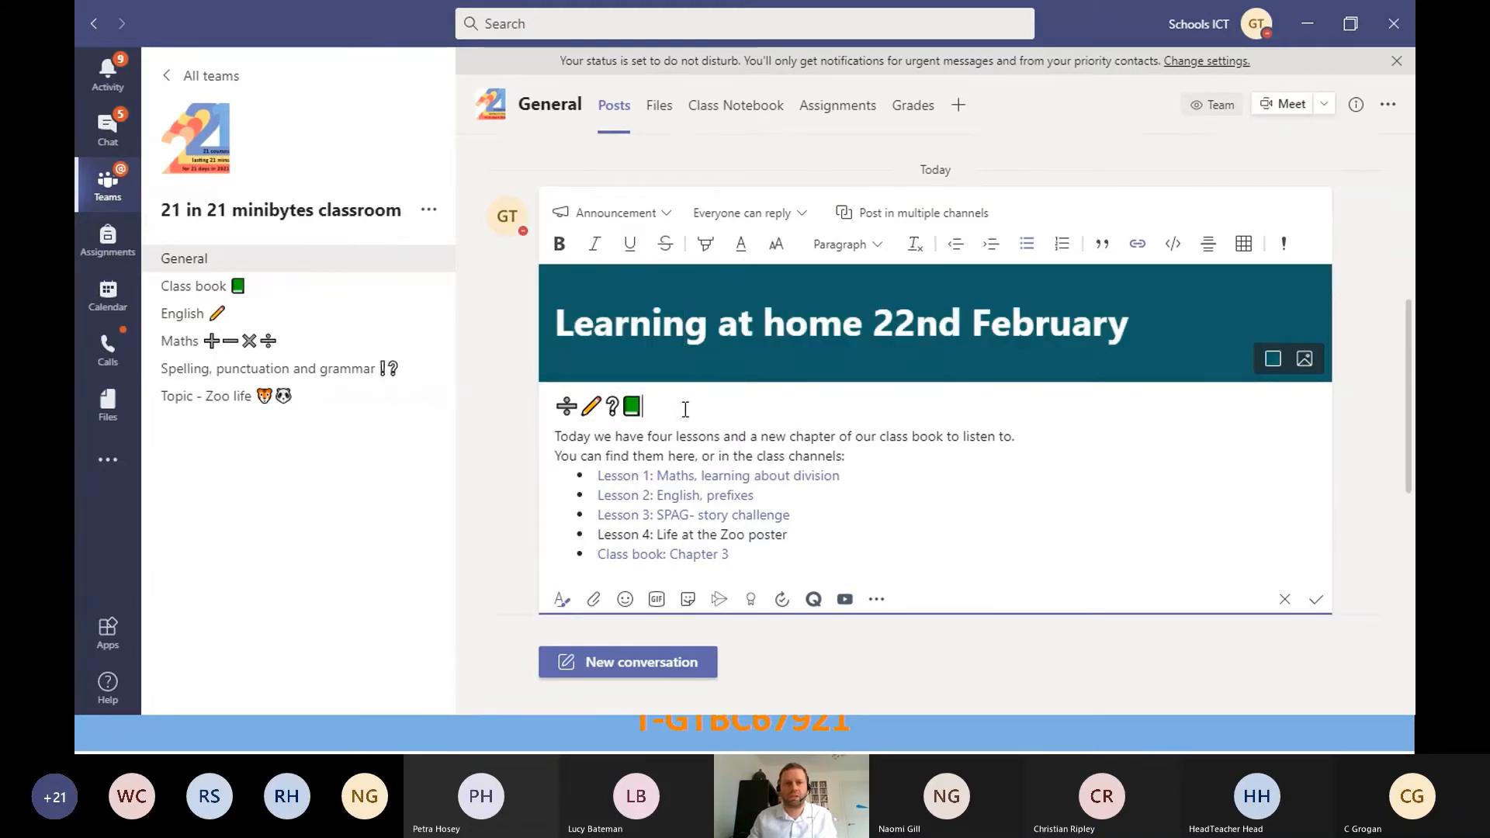
left_click_drag(665, 404, 564, 398)
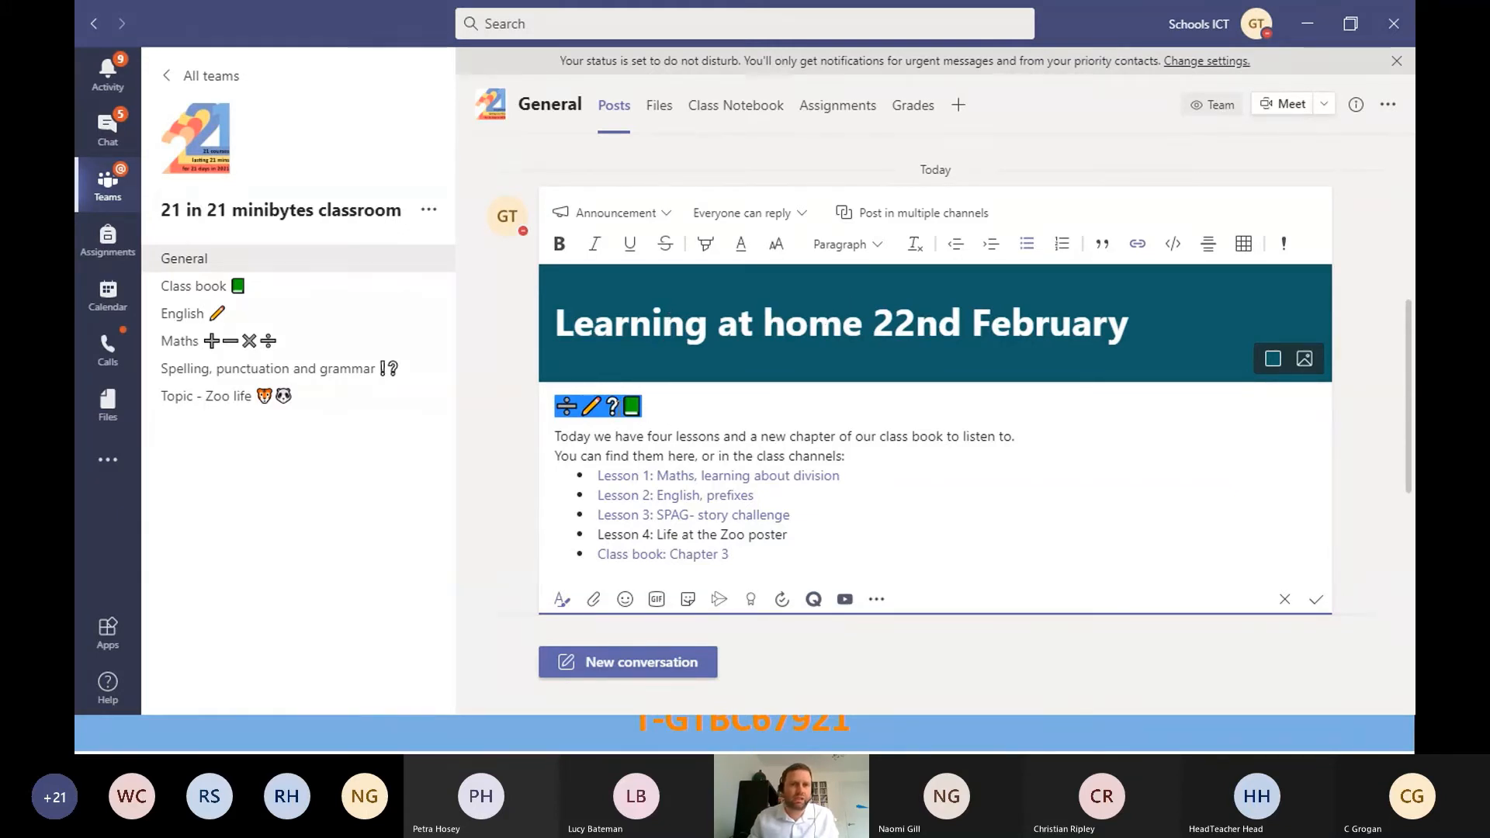
left_click(620, 408)
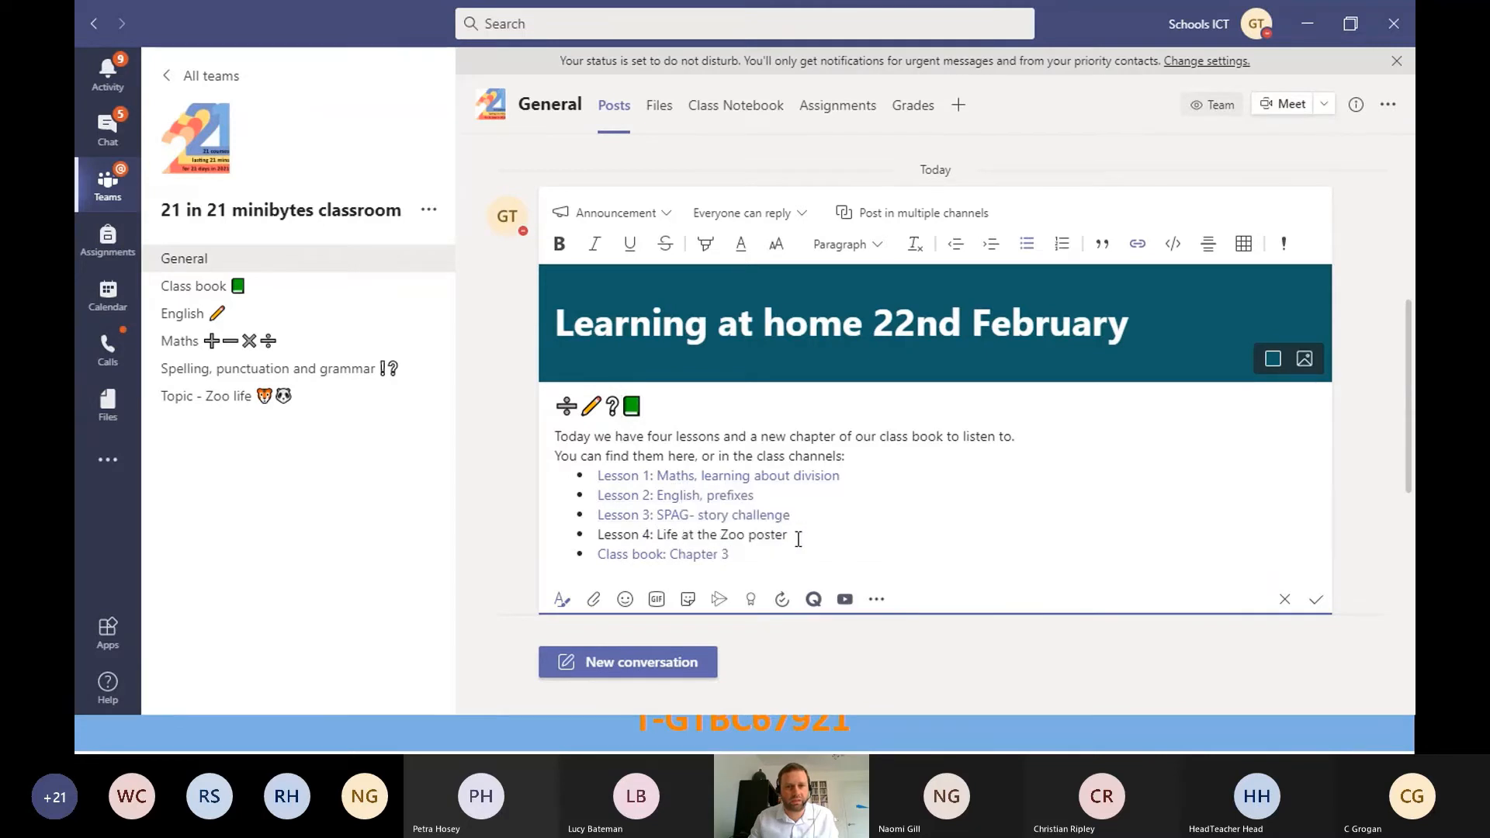
left_click_drag(788, 535, 605, 538)
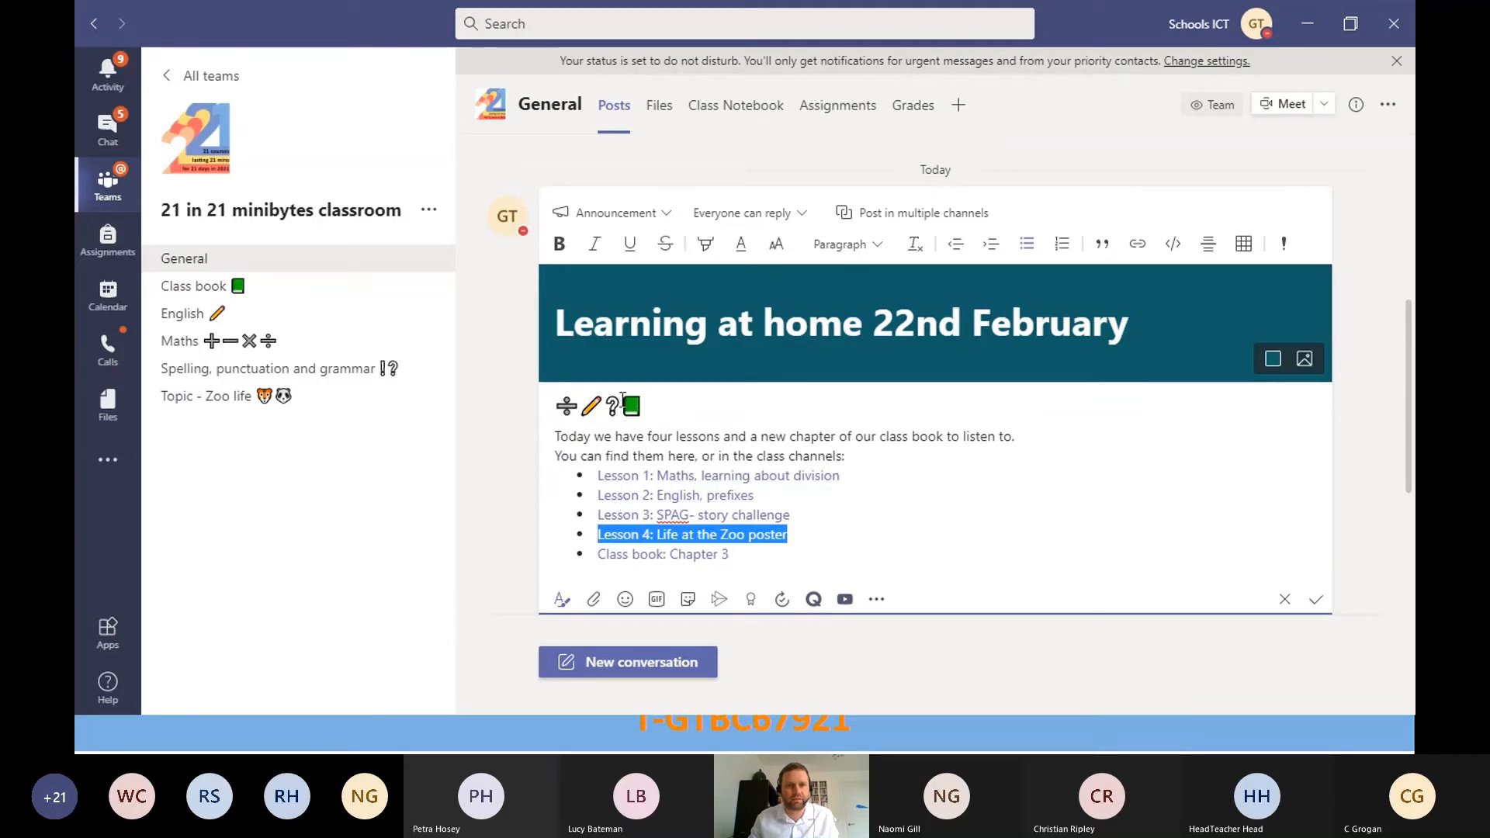
Step: Insert a recently used tiger face emoji between the question mark and green book in the announcement's emoji line, and close the picker
left_click(634, 424)
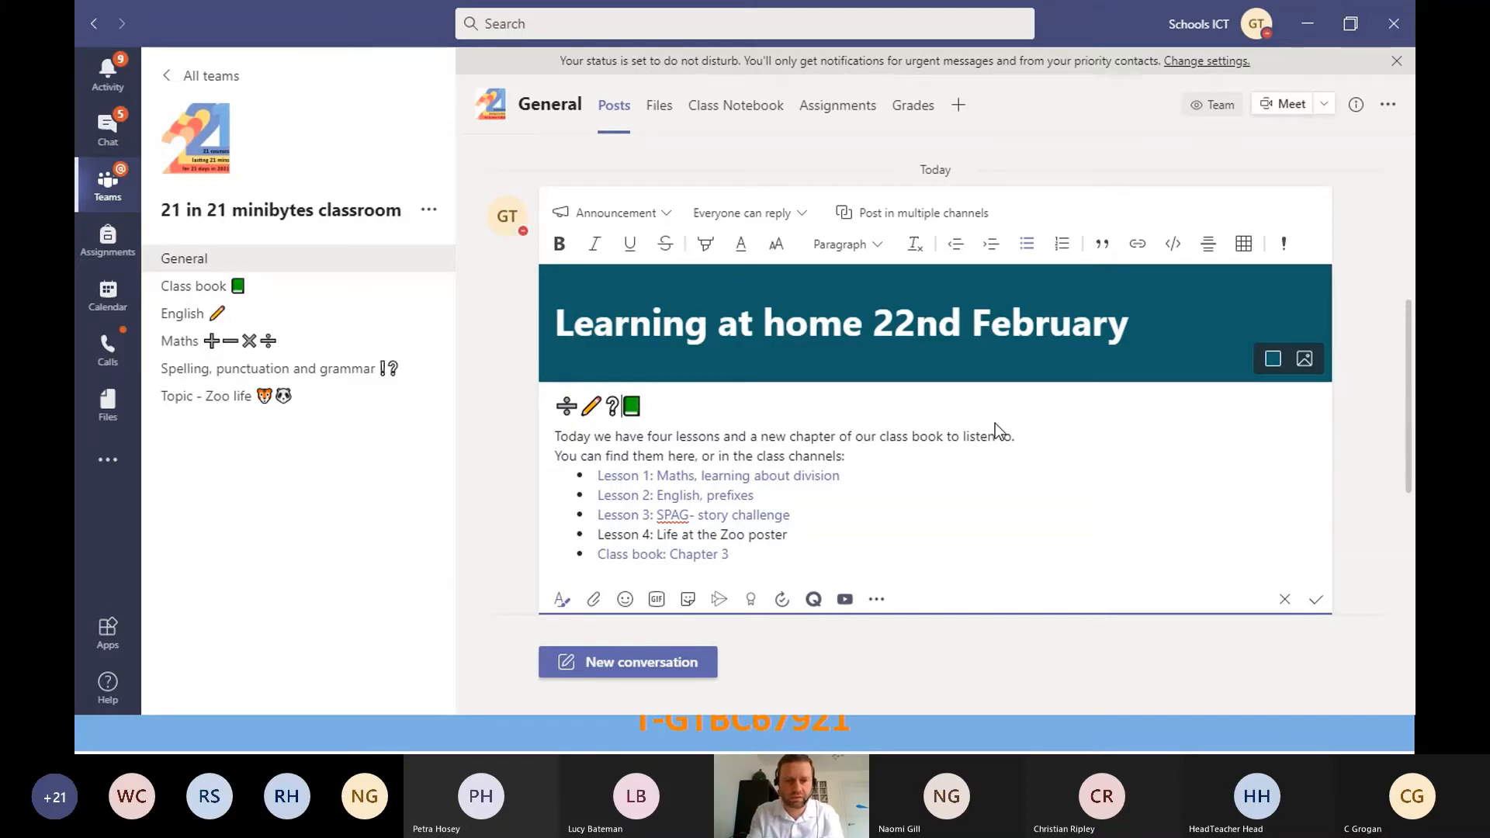
key("super+period")
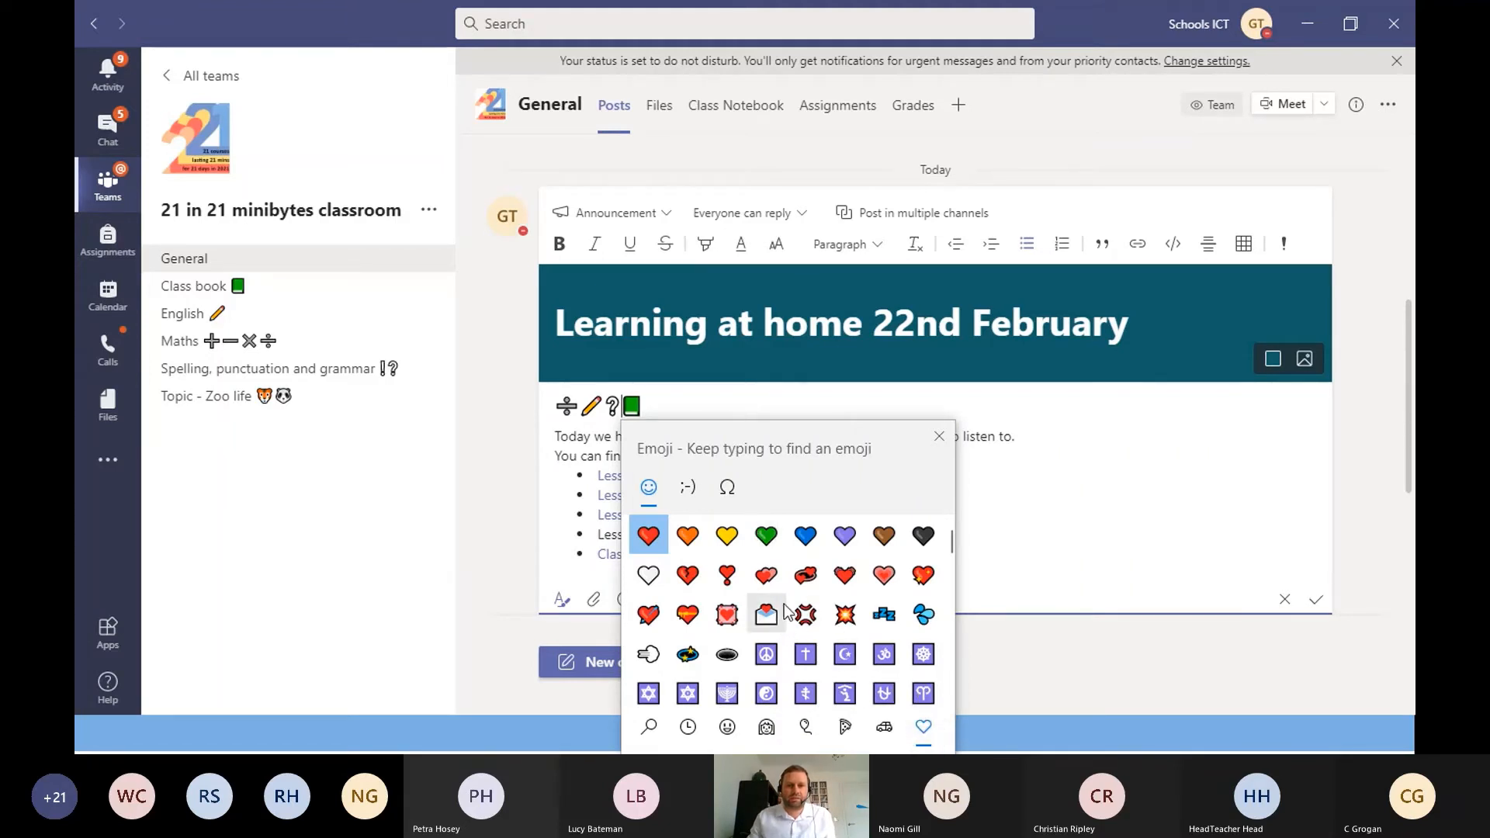
scroll(782, 613, "down", 1)
left_click(690, 726)
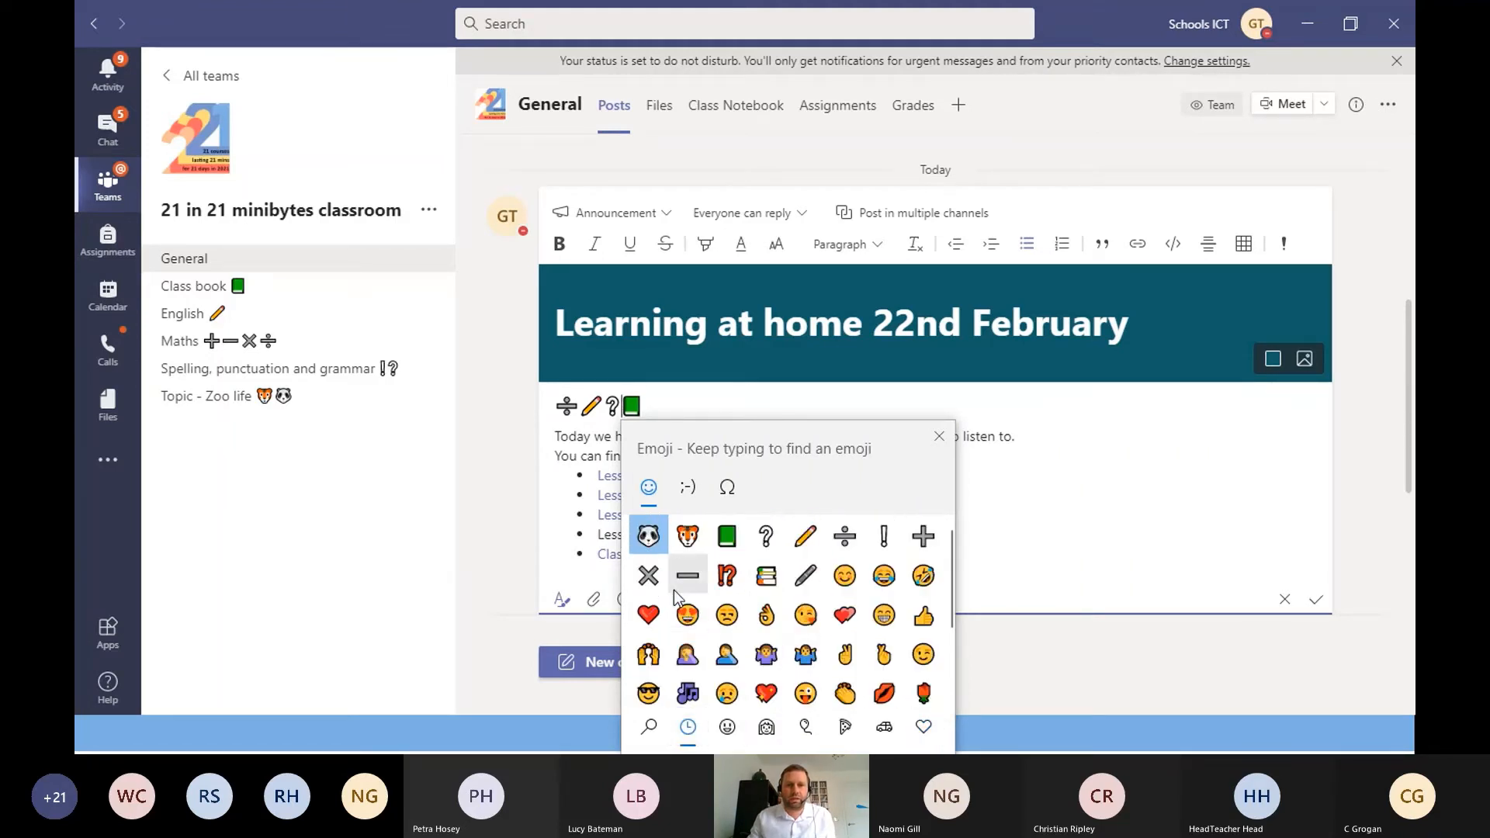
left_click(692, 537)
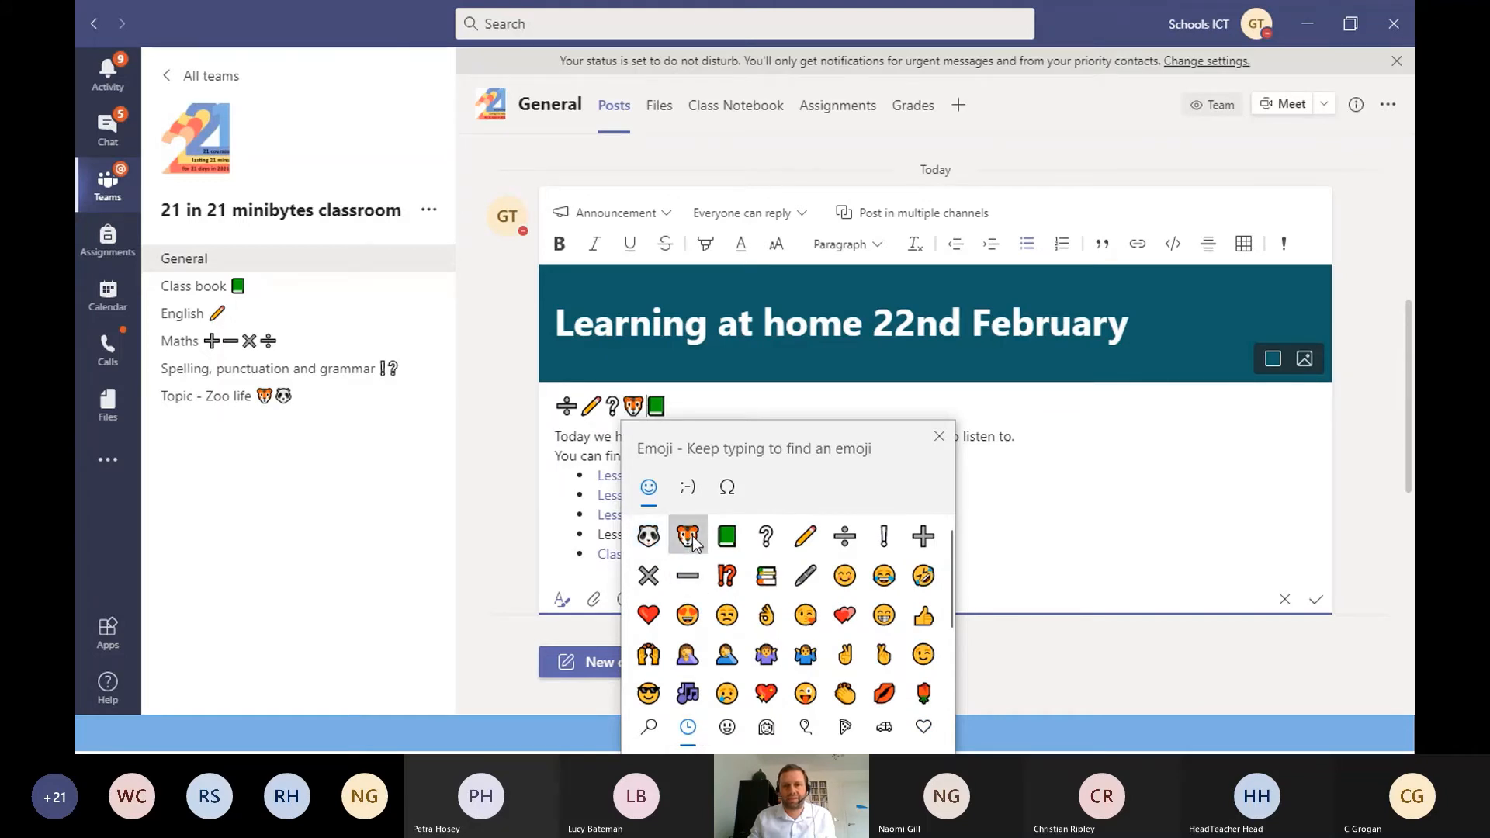
left_click(940, 435)
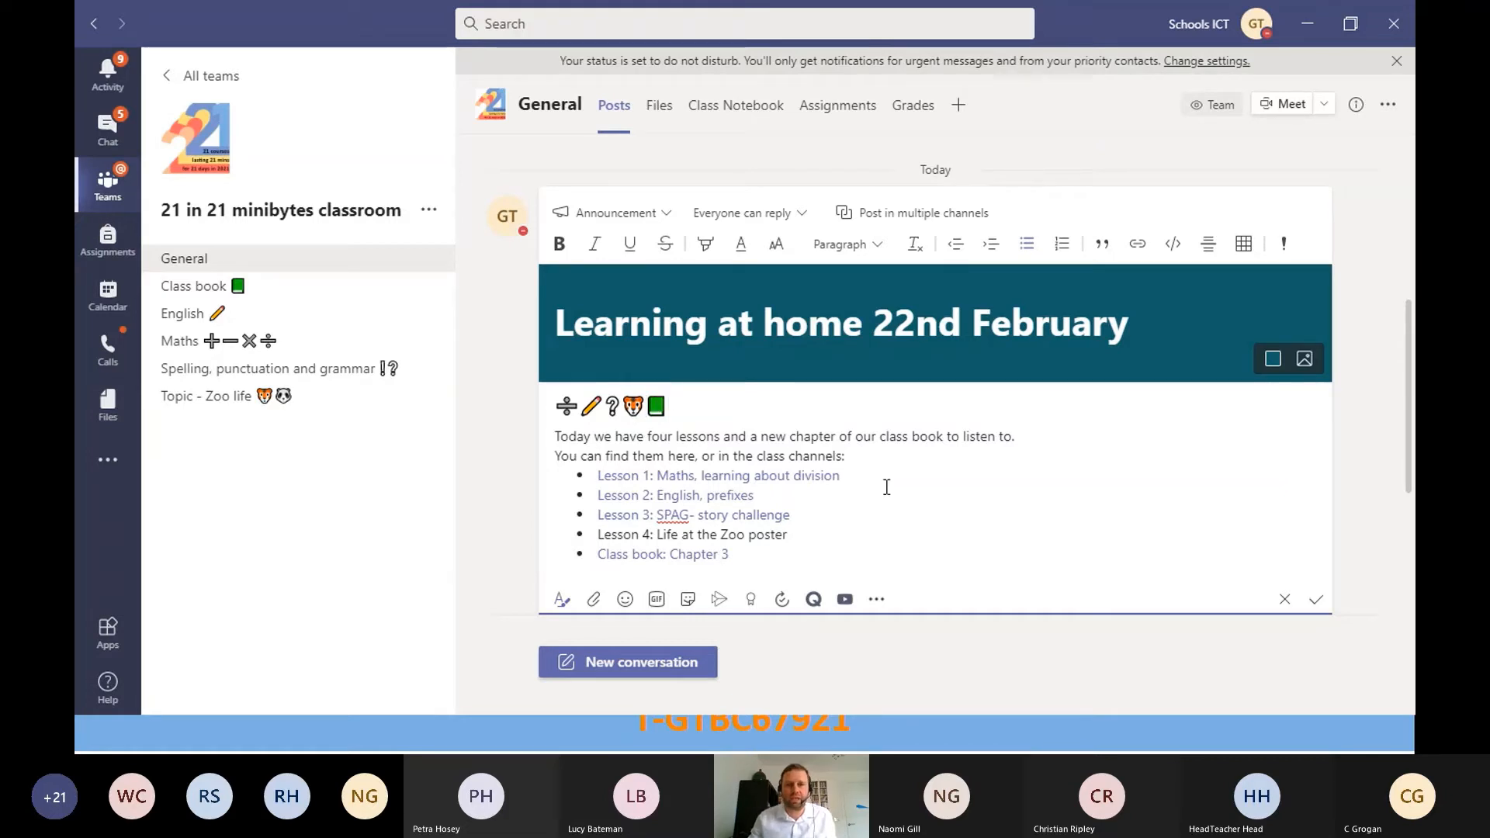
Step: Insert a recently used division sign emoji before "Lesson 1: Maths, learning about division" in the announcement, and close the picker
scroll(888, 487, "down", 1)
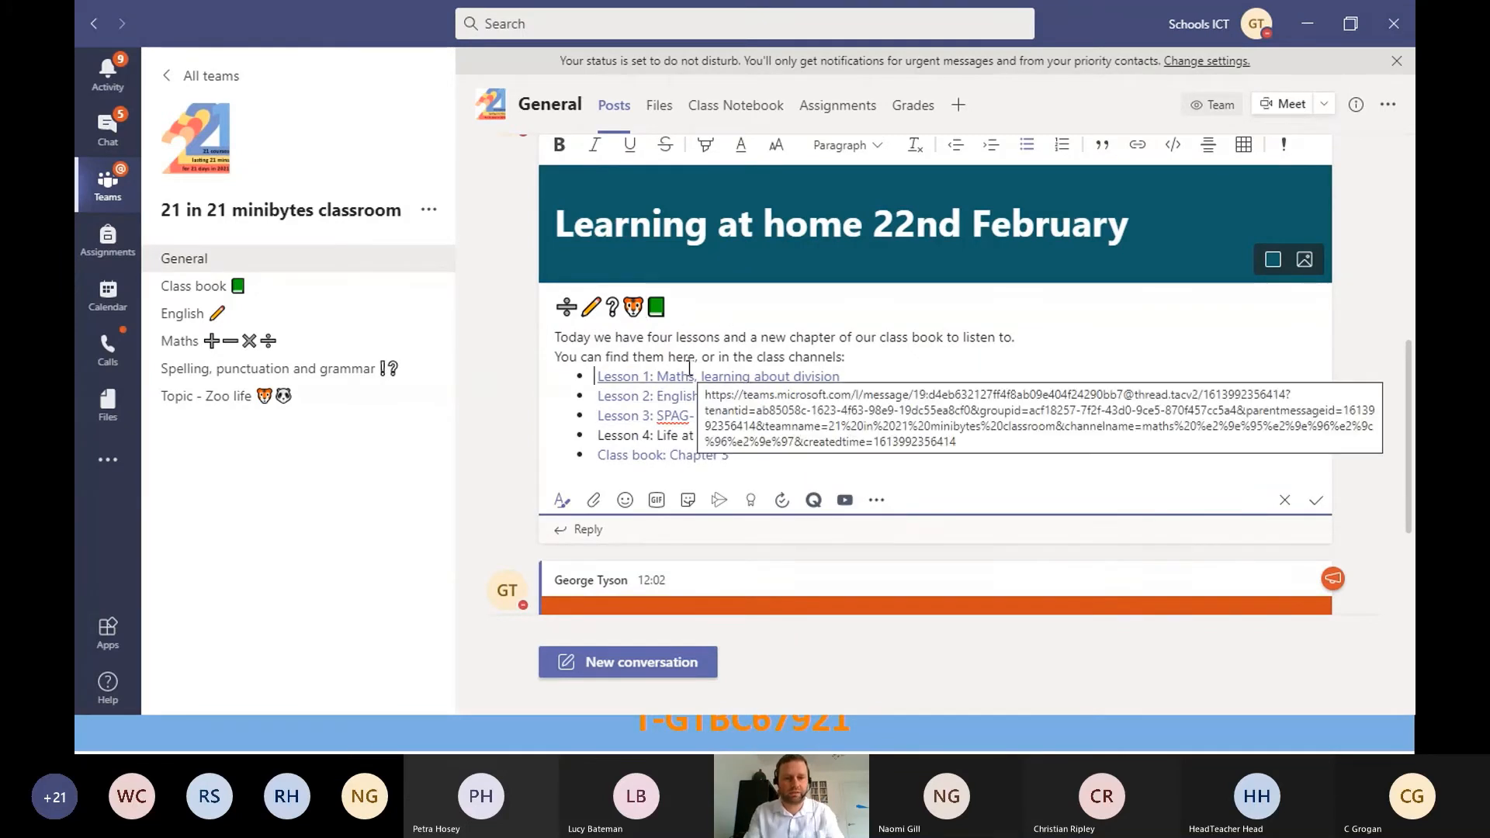
key("super+period")
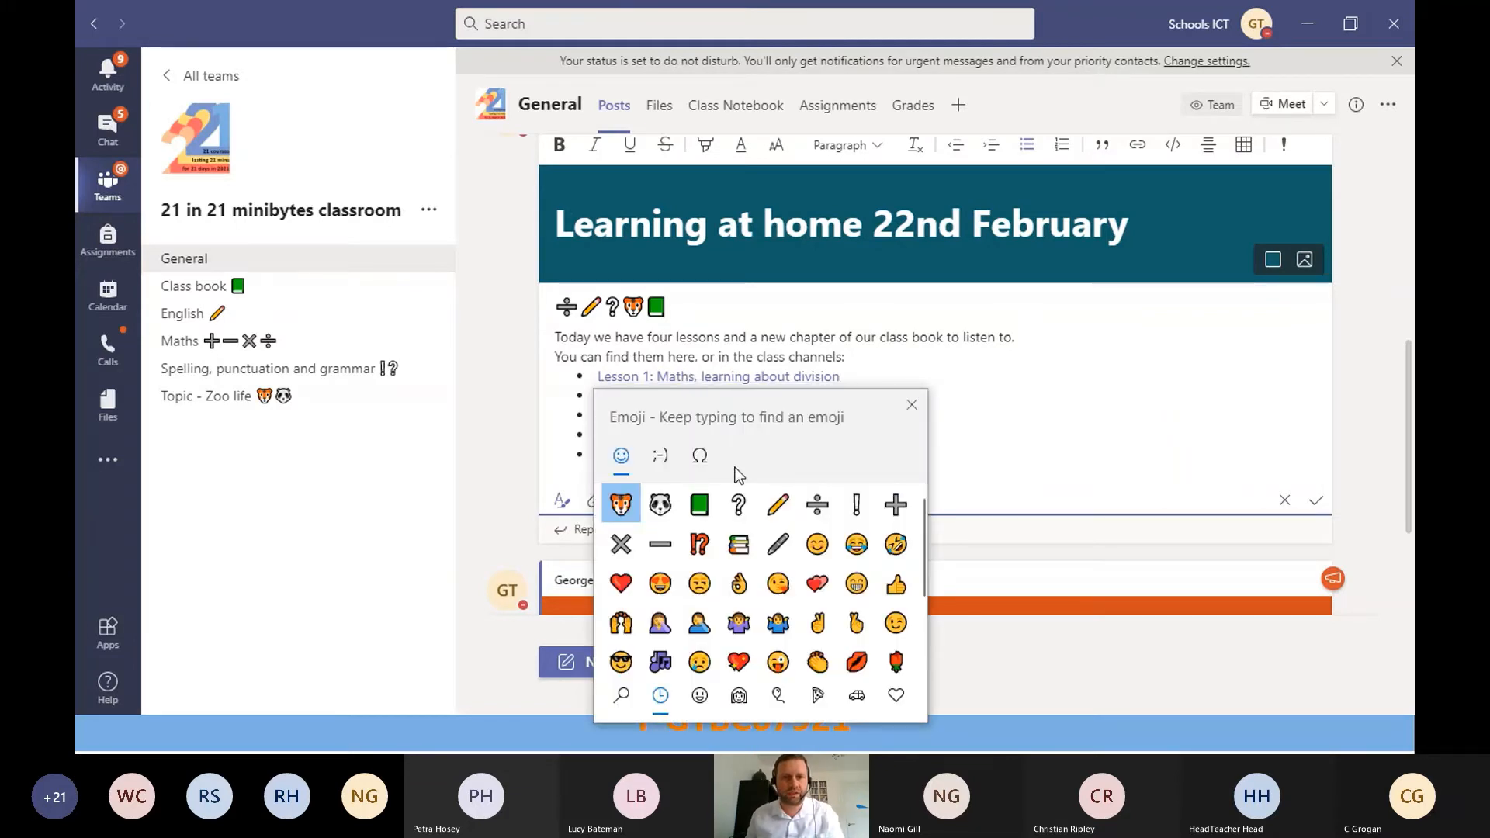
left_click(817, 505)
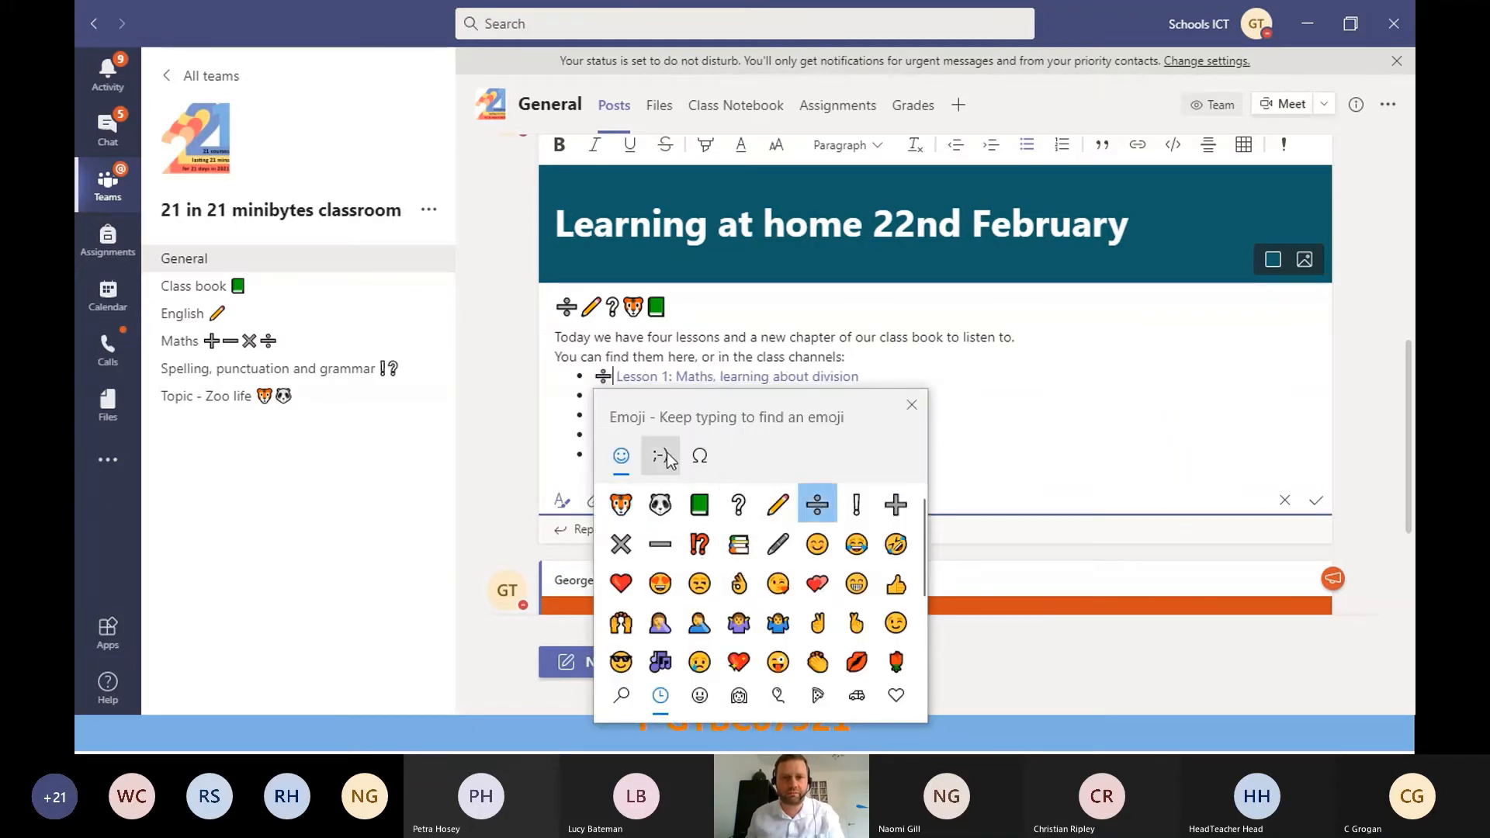
key("Down")
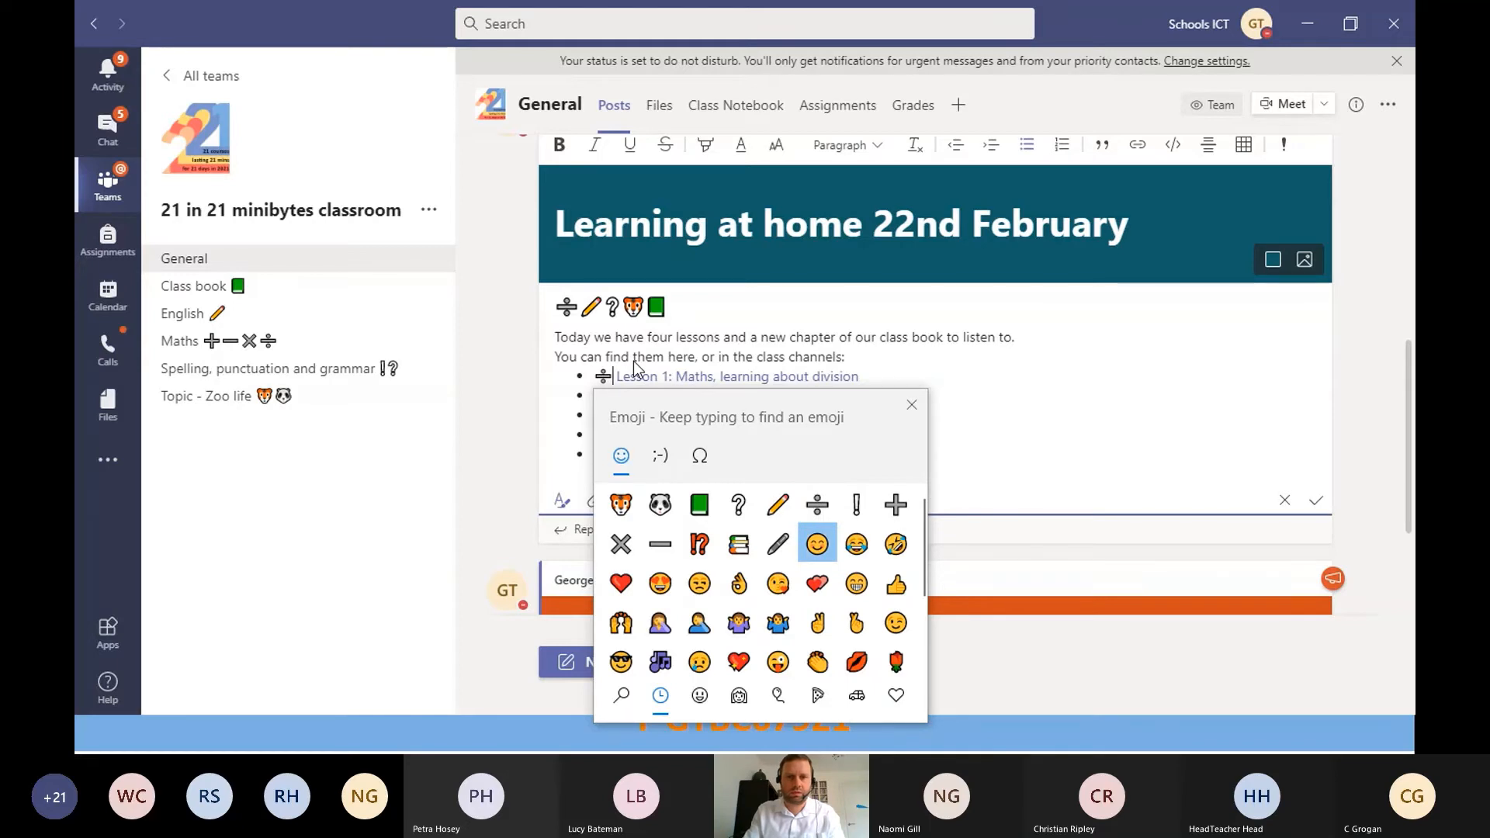
left_click(913, 404)
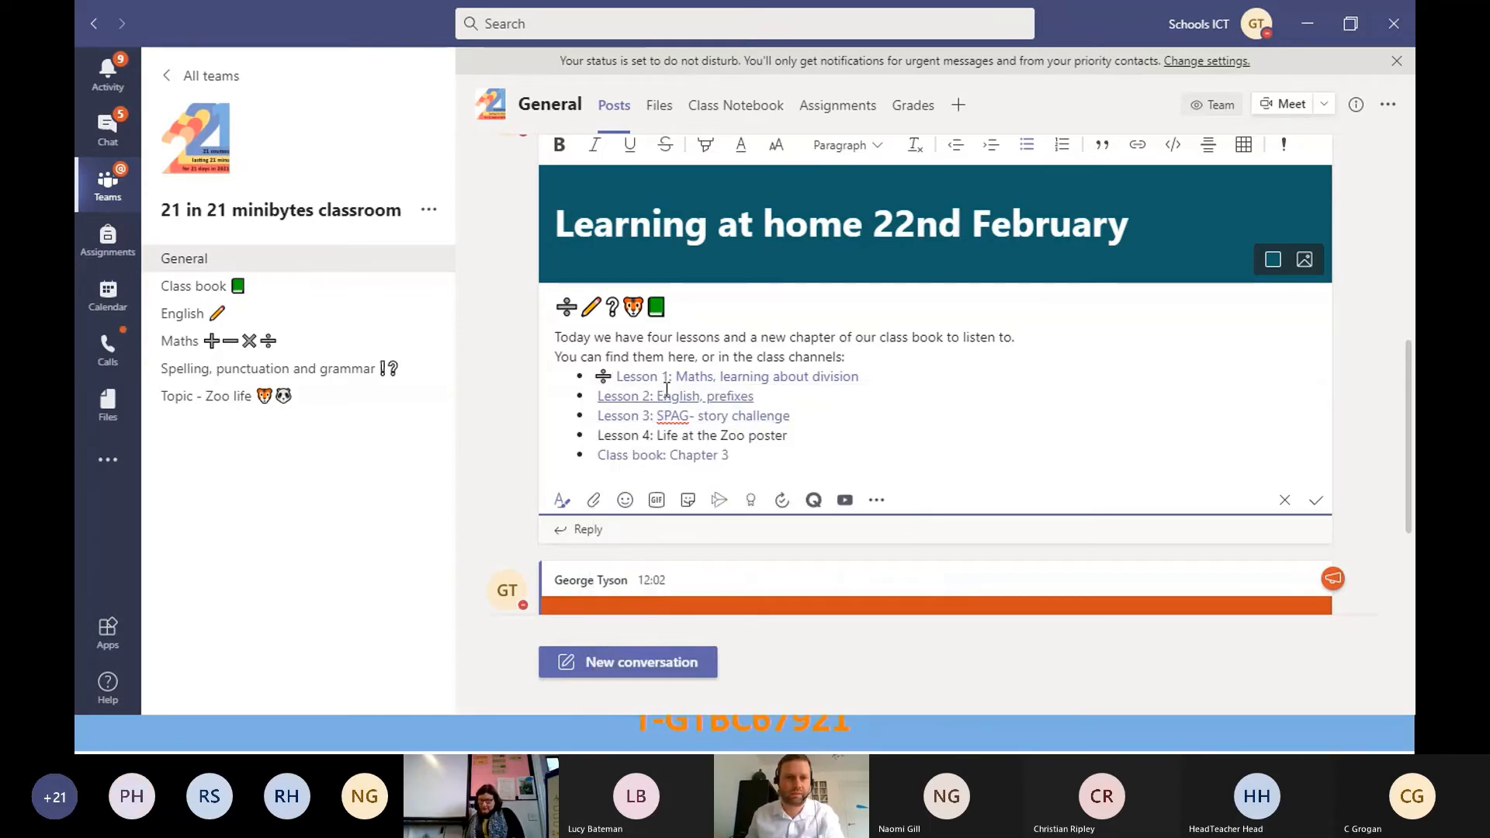
Step: Insert a pencil emoji before the Lesson 2 English line and a question mark emoji before the Lesson 3 SPAG line
key("super+period")
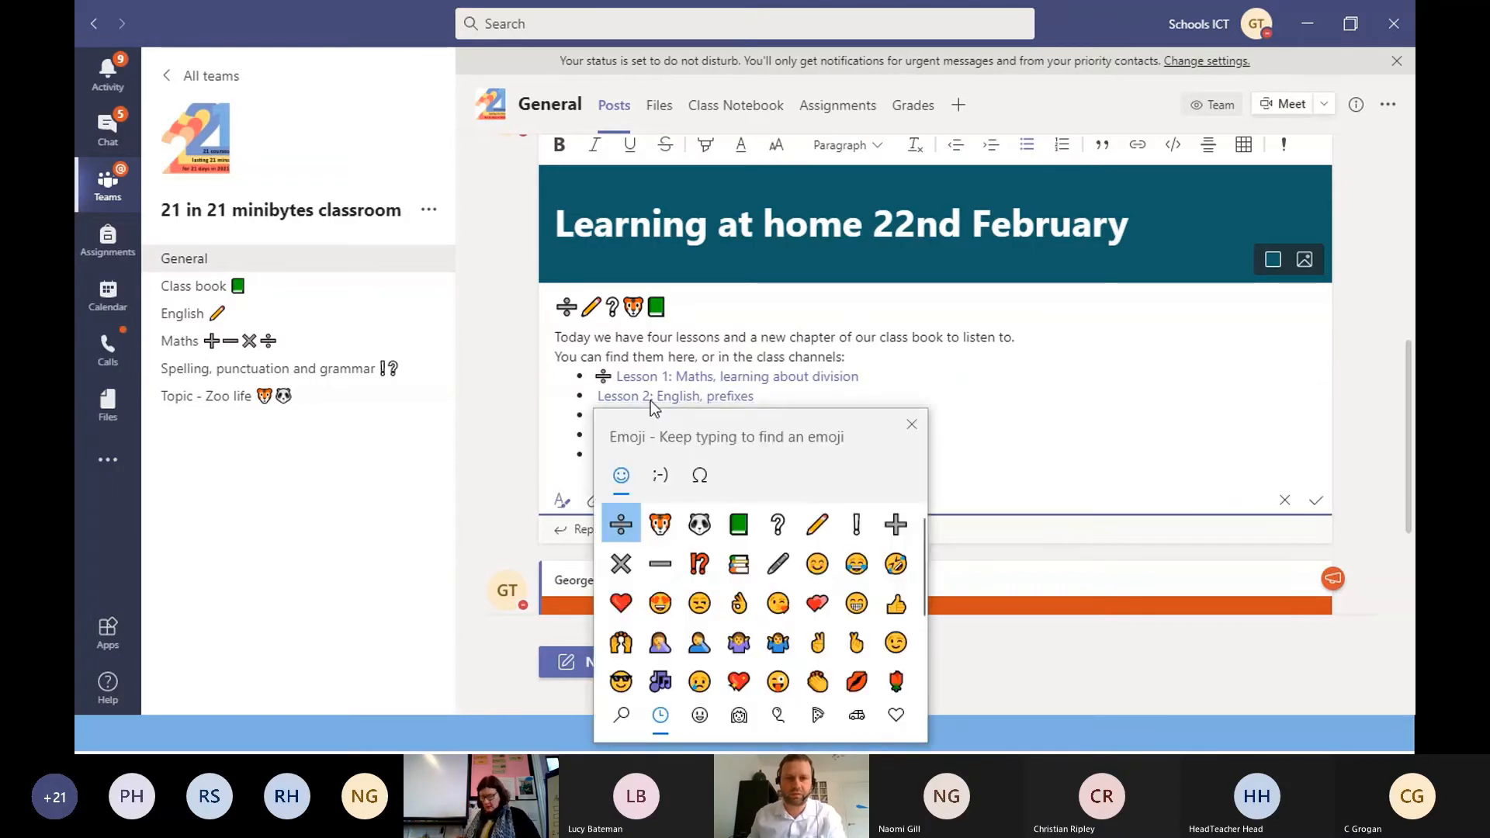
left_click(816, 527)
left_click(962, 439)
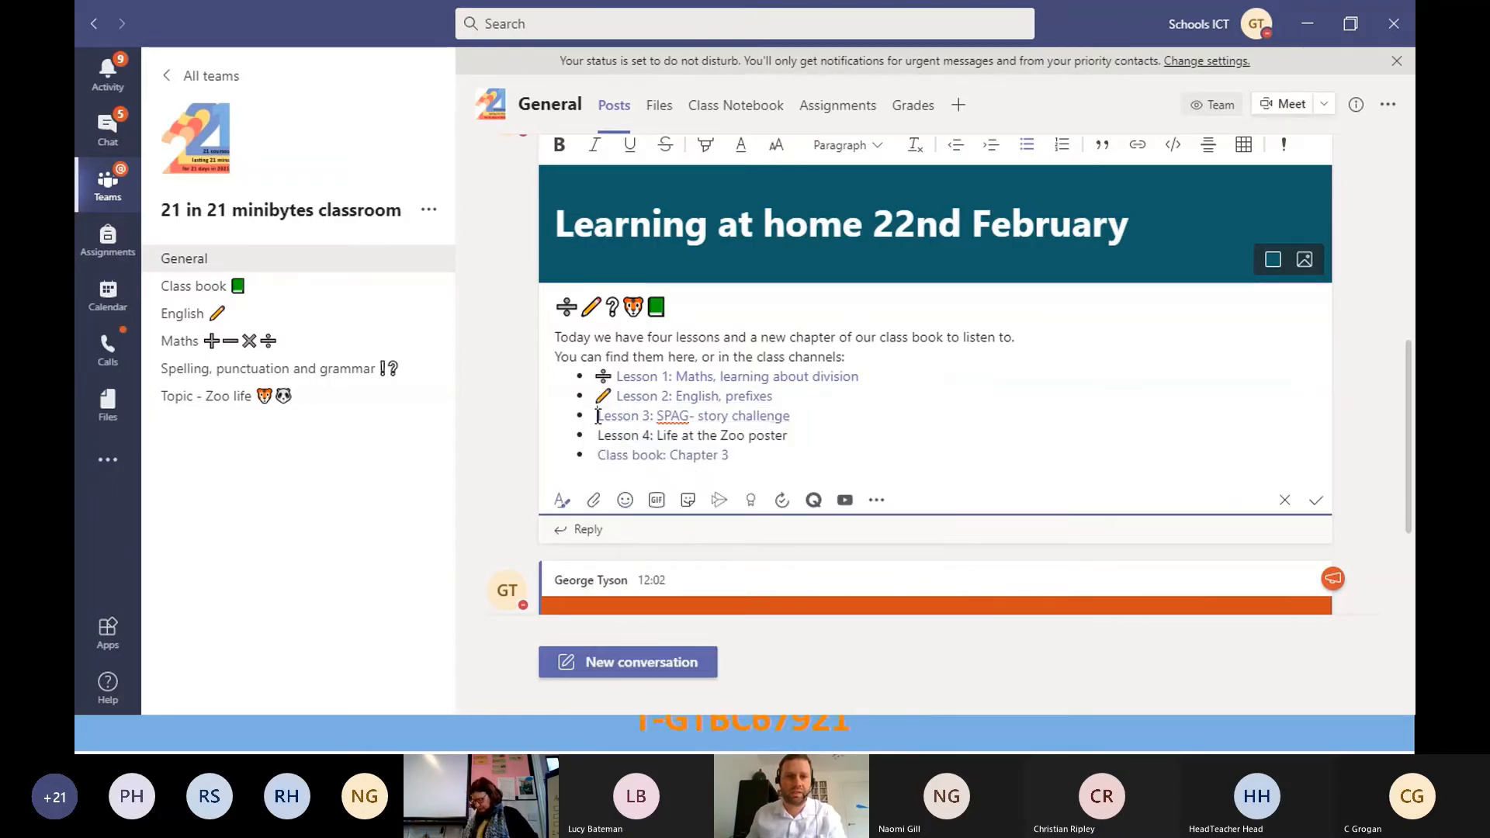
left_click(598, 417)
key("super+period")
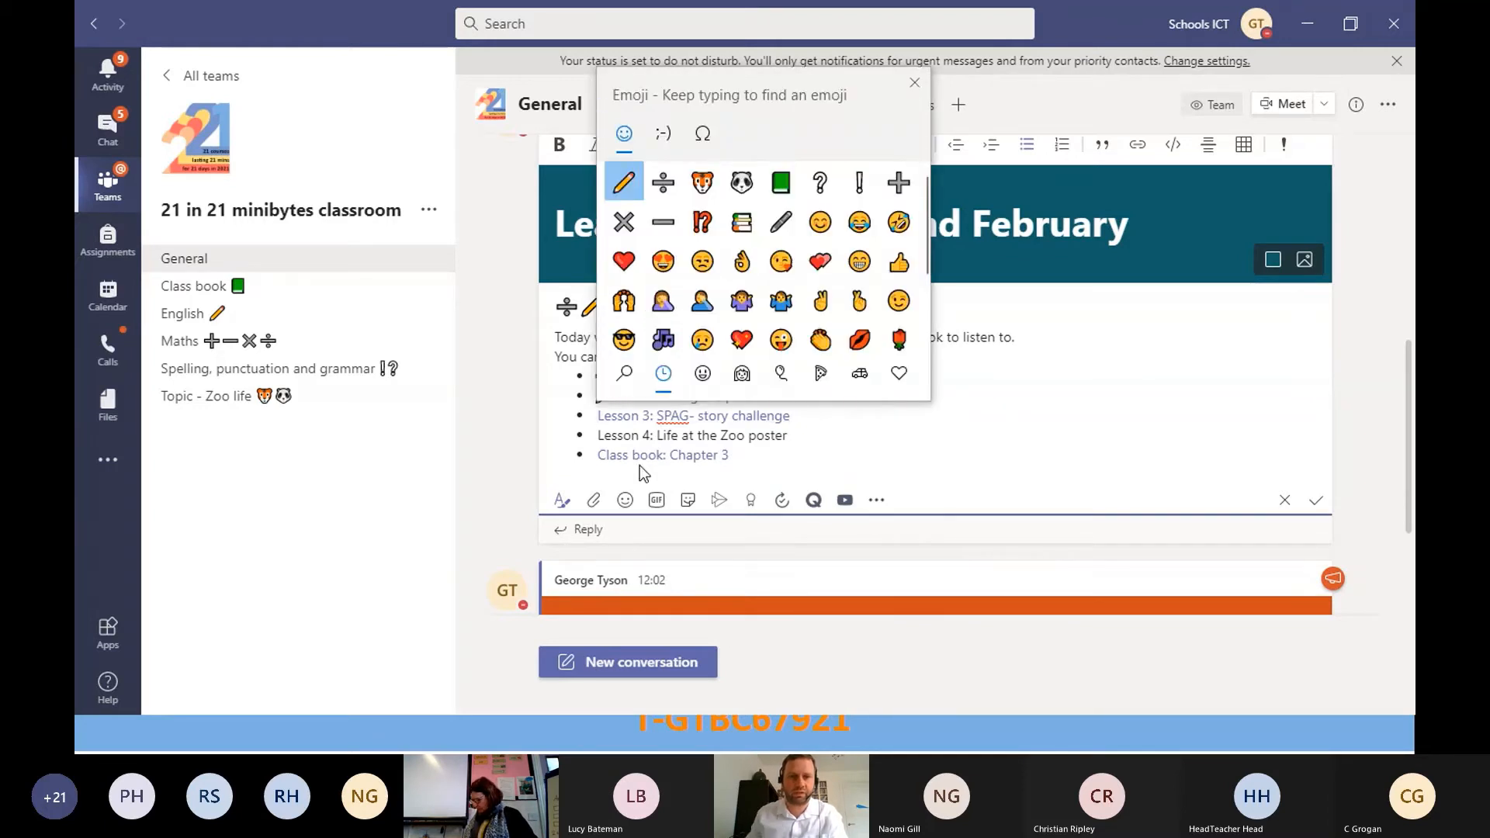
left_click(819, 186)
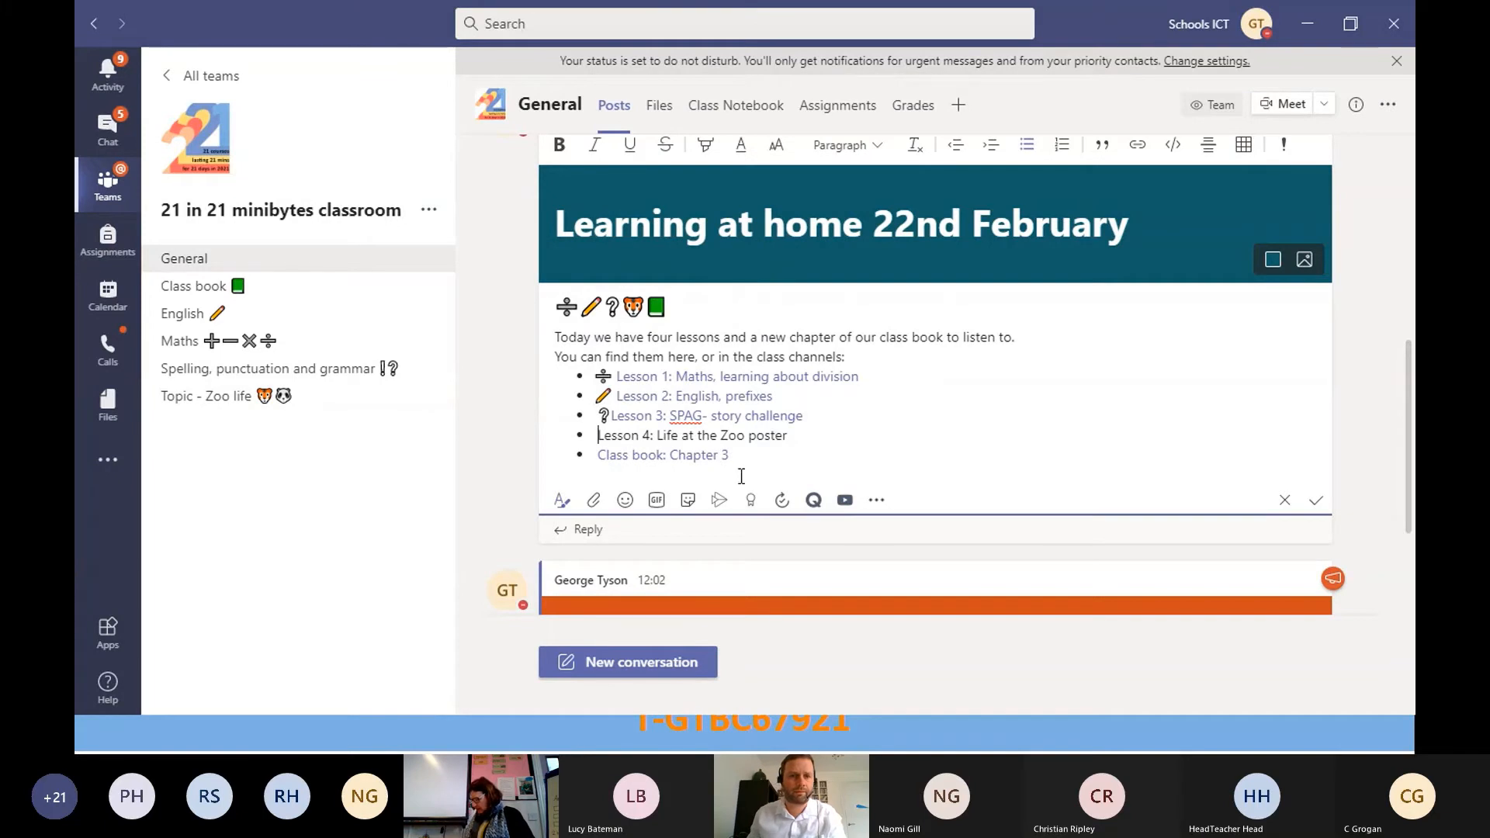
Step: Insert a tiger face emoji before the Lesson 4 zoo poster line and a green book emoji before "Class book: Chapter 3"
key("super+period")
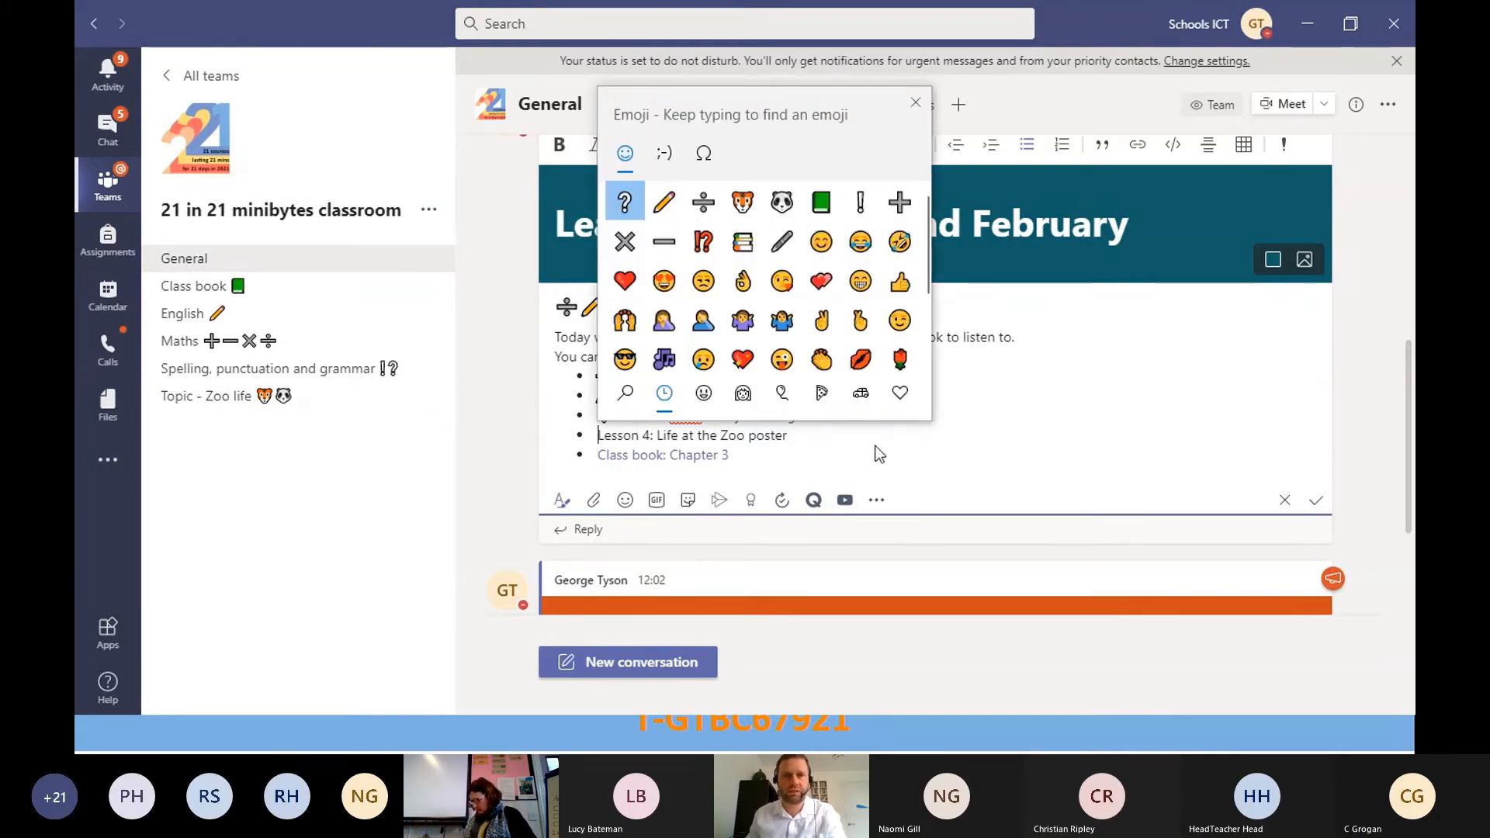
left_click(737, 205)
left_click(1012, 459)
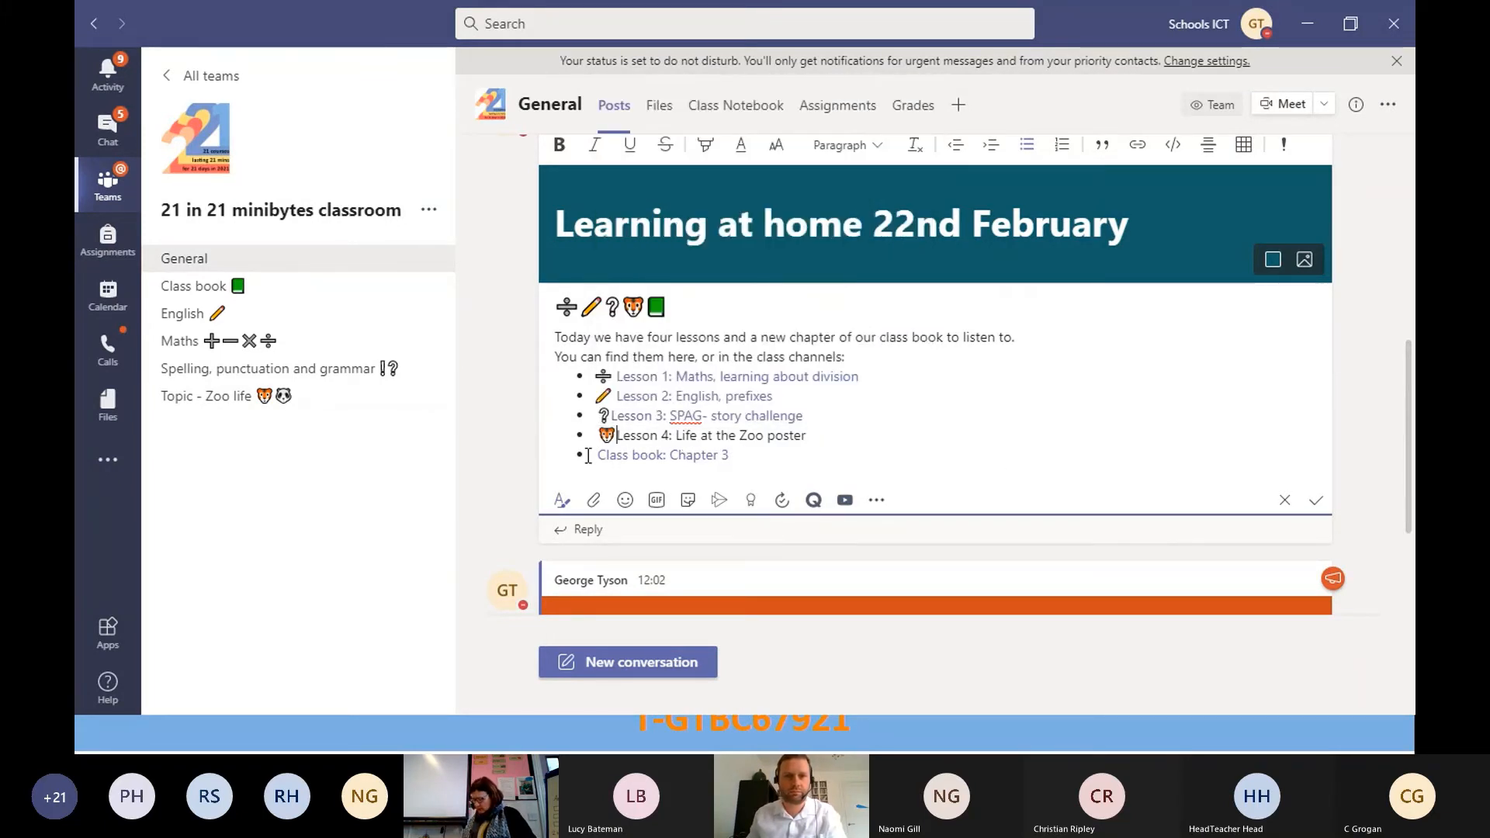
left_click(597, 455)
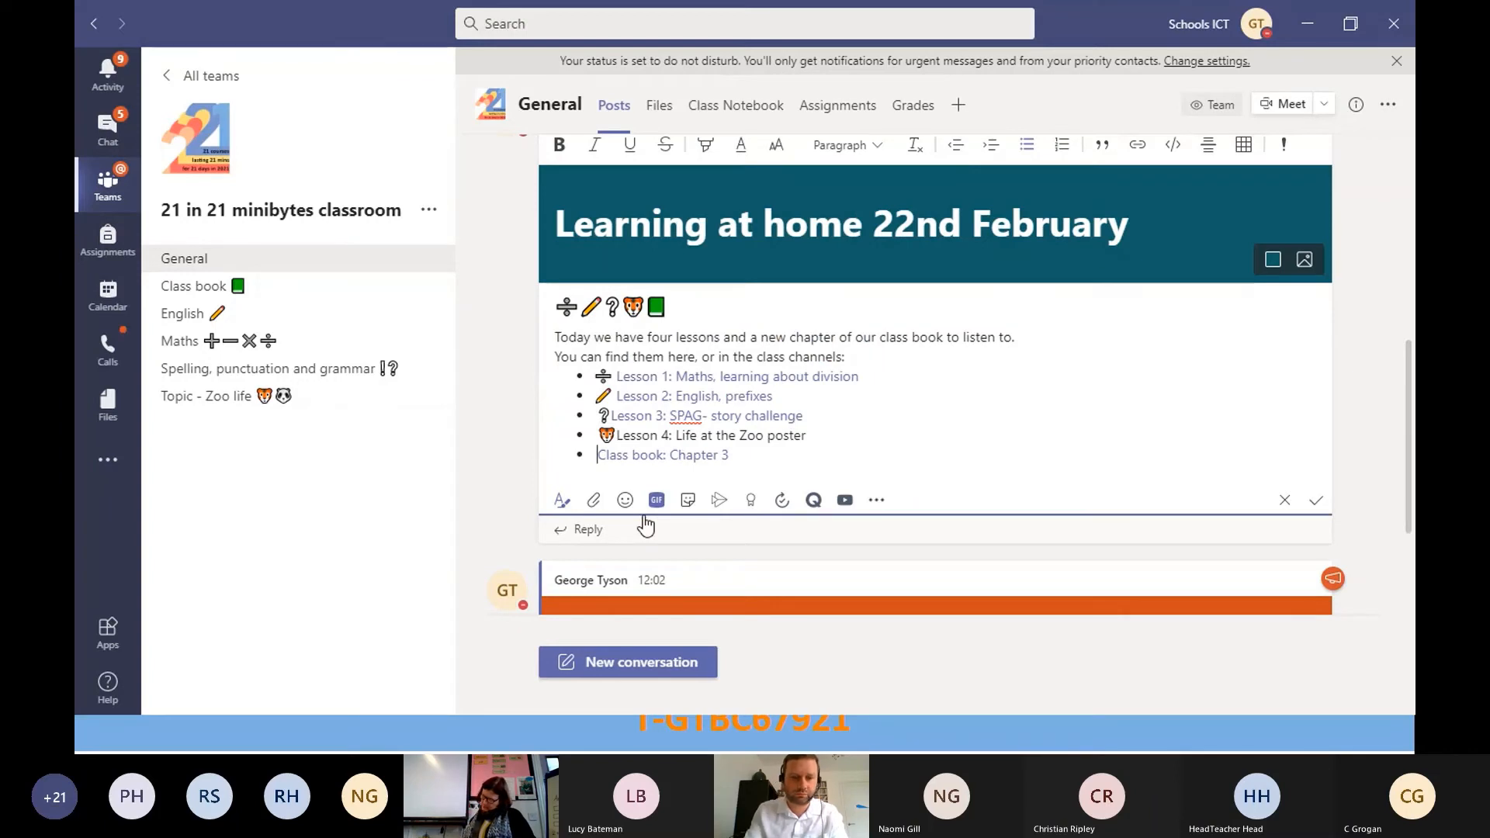
key("super+period")
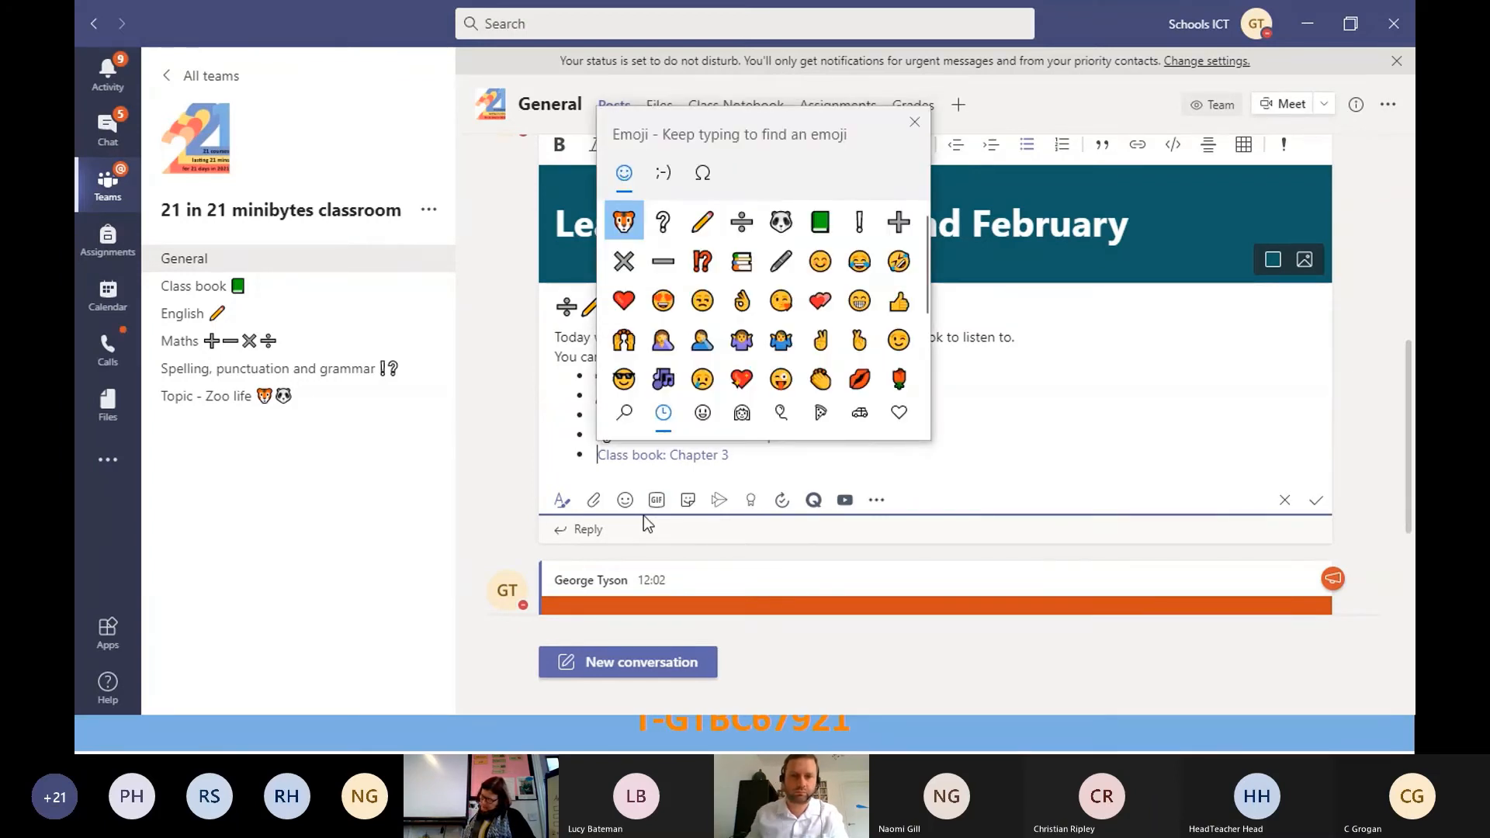
left_click(821, 221)
key("Escape")
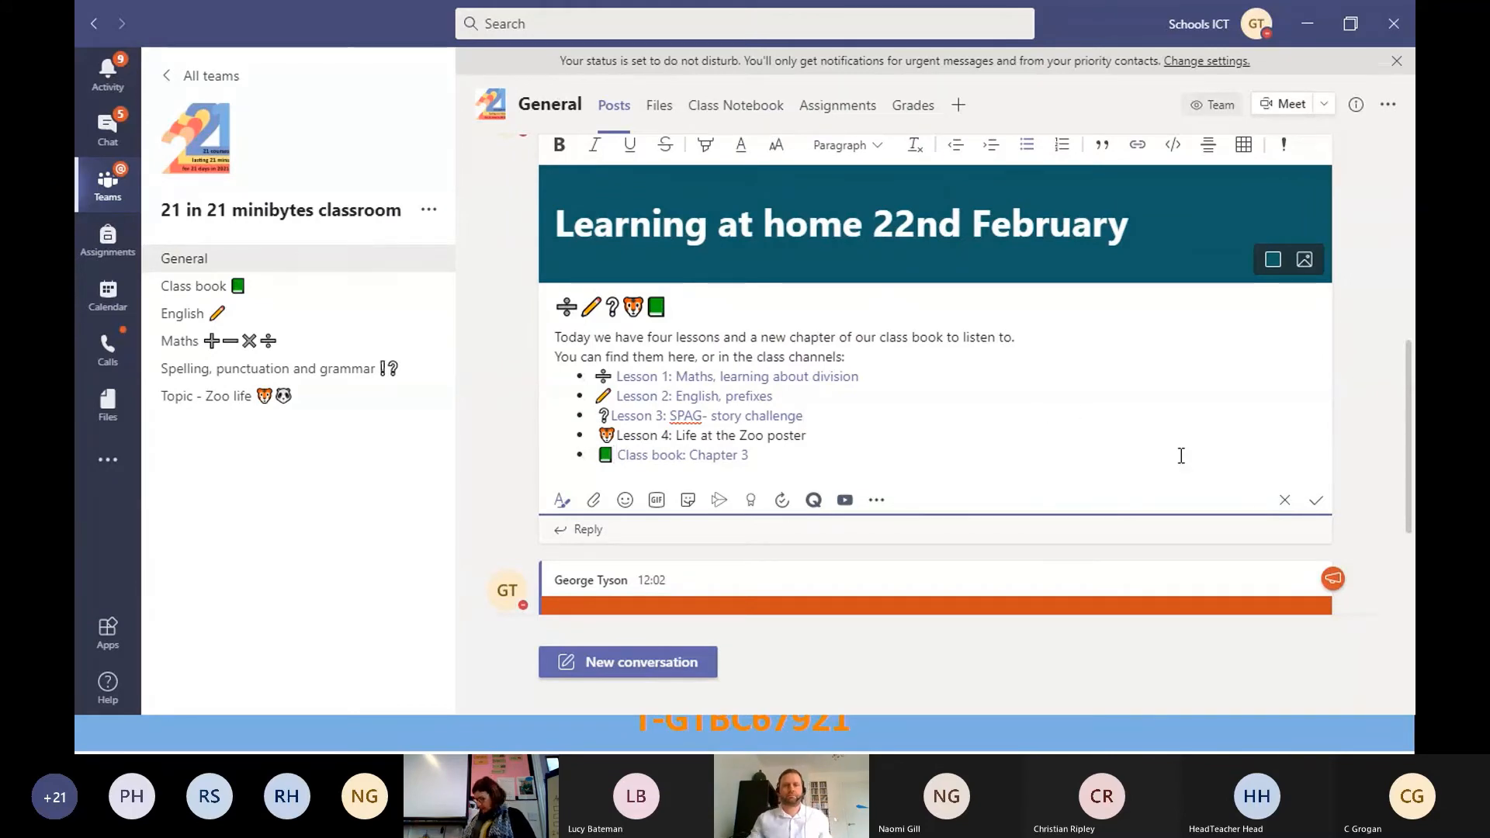
Step: Save the edited "Learning at home 22nd February" announcement
left_click(1188, 424)
scroll(1202, 378, "up", 2)
scroll(1202, 380, "down", 3)
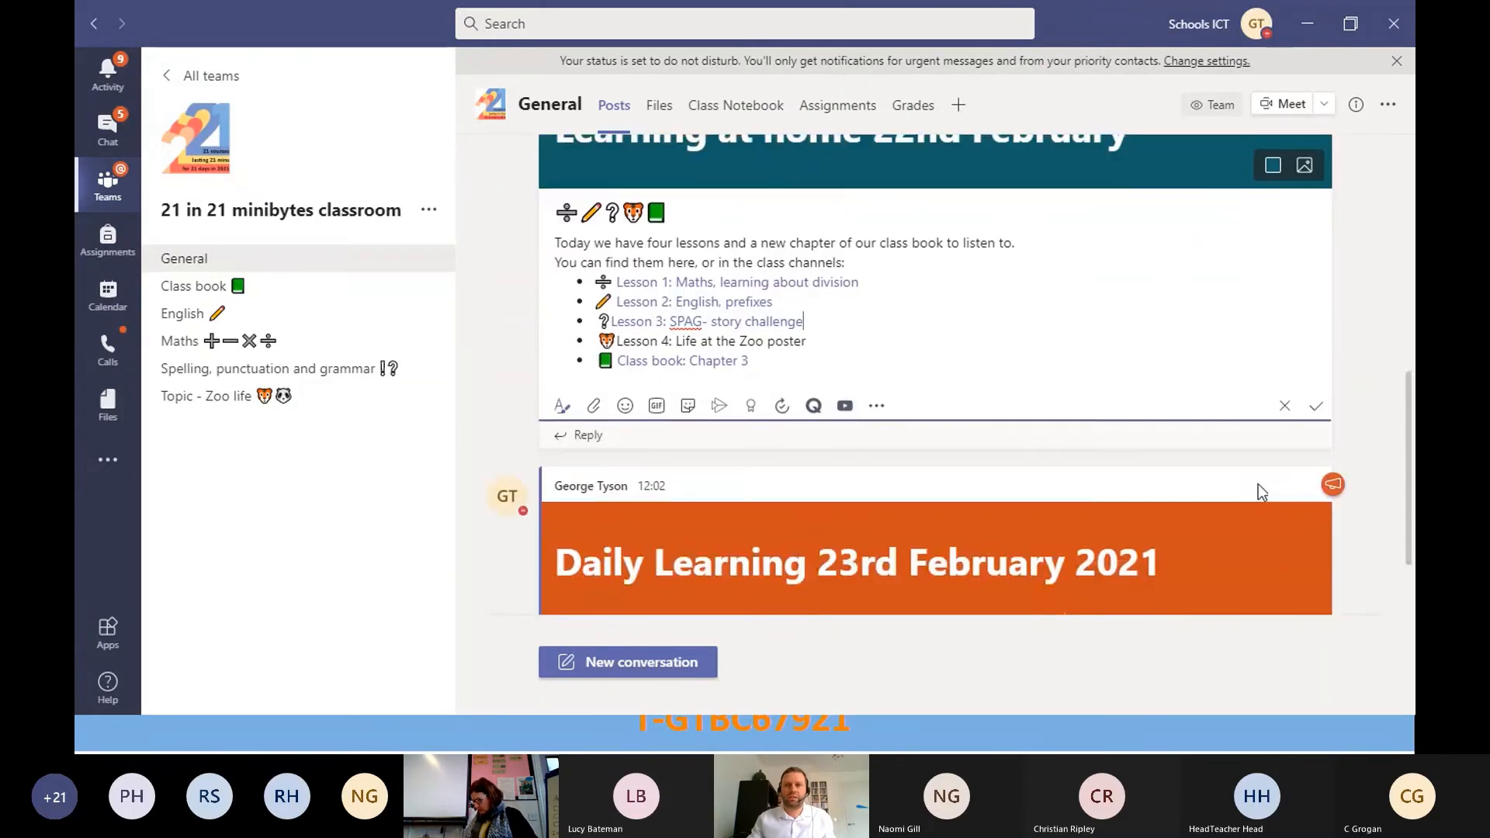
left_click(1317, 406)
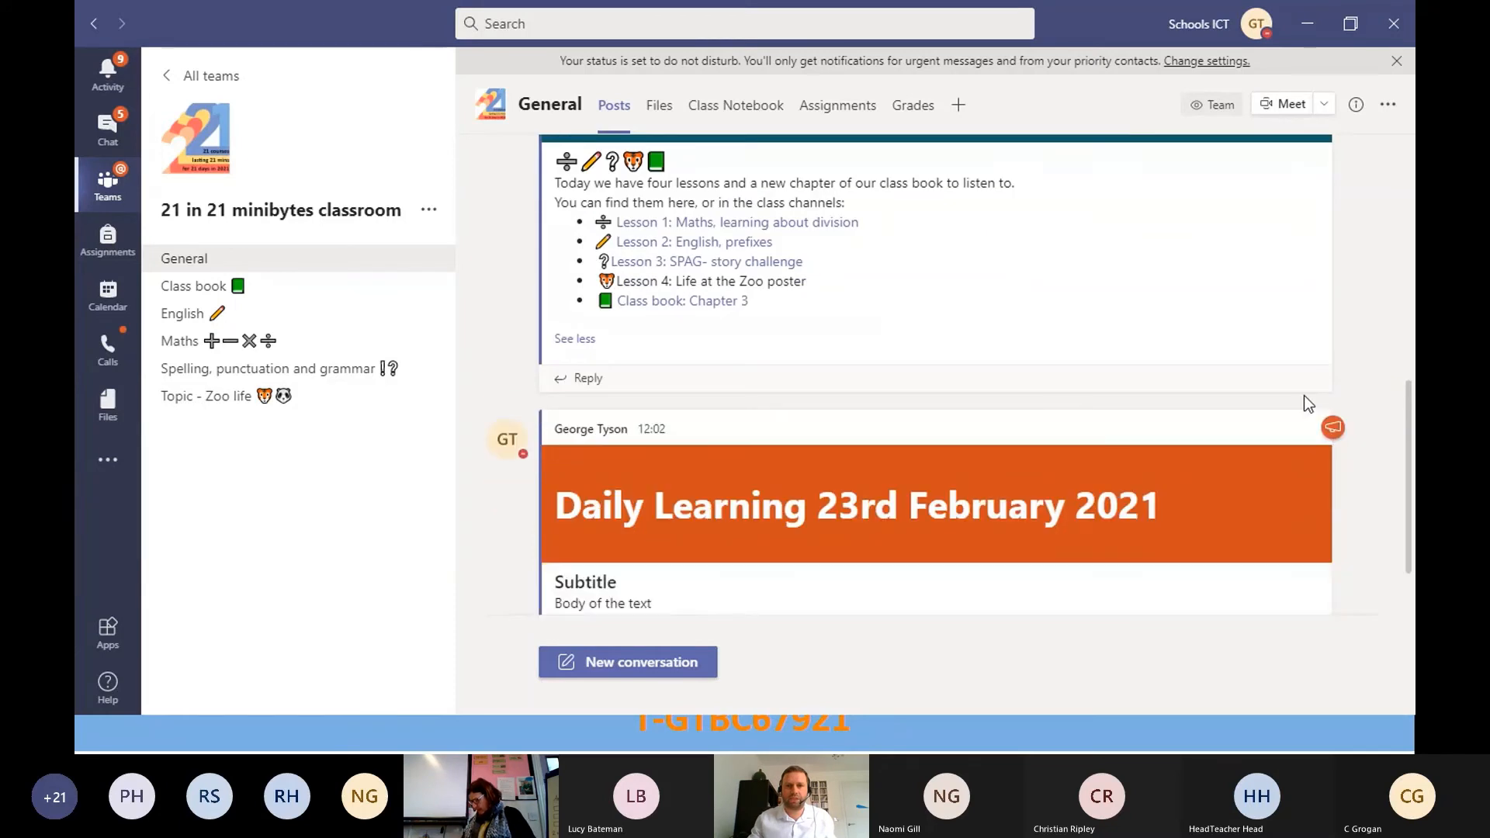
Step: Follow the announcement's Lesson 1 link to the Maths post, view its linked division video page, and return to Teams
scroll(821, 307, "up", 1)
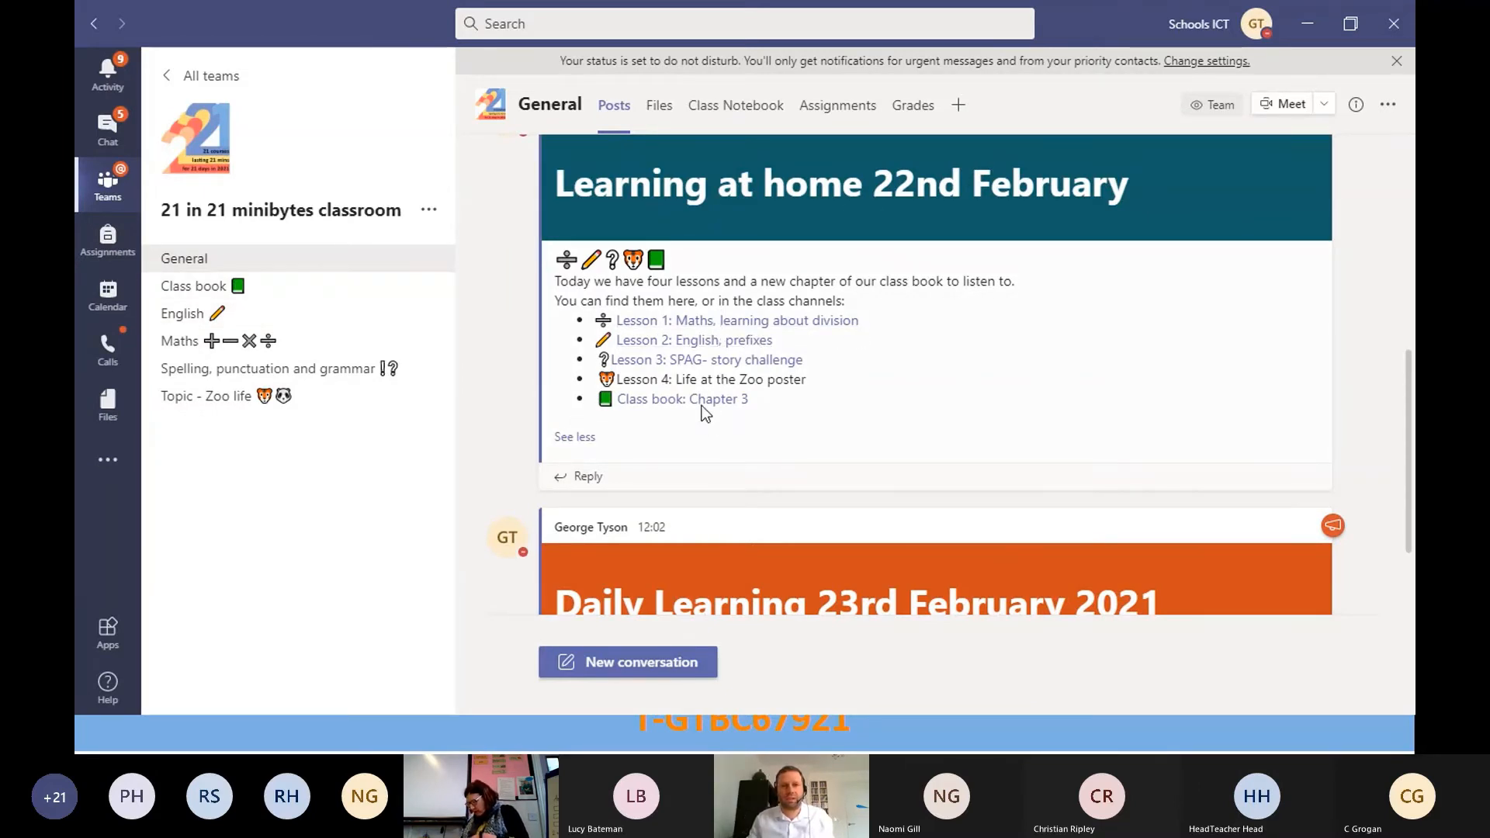
left_click(795, 320)
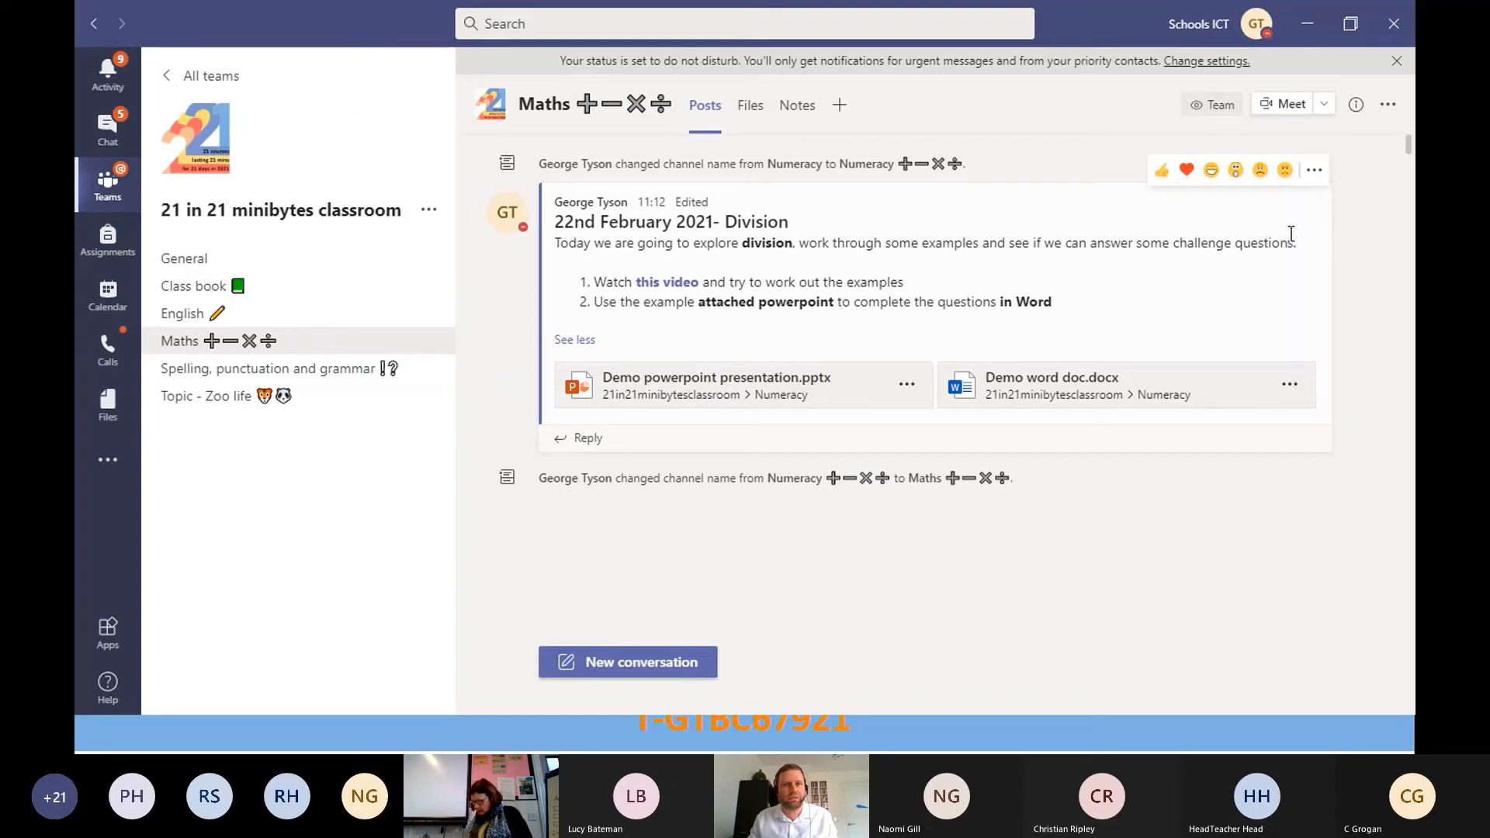
left_click(684, 287)
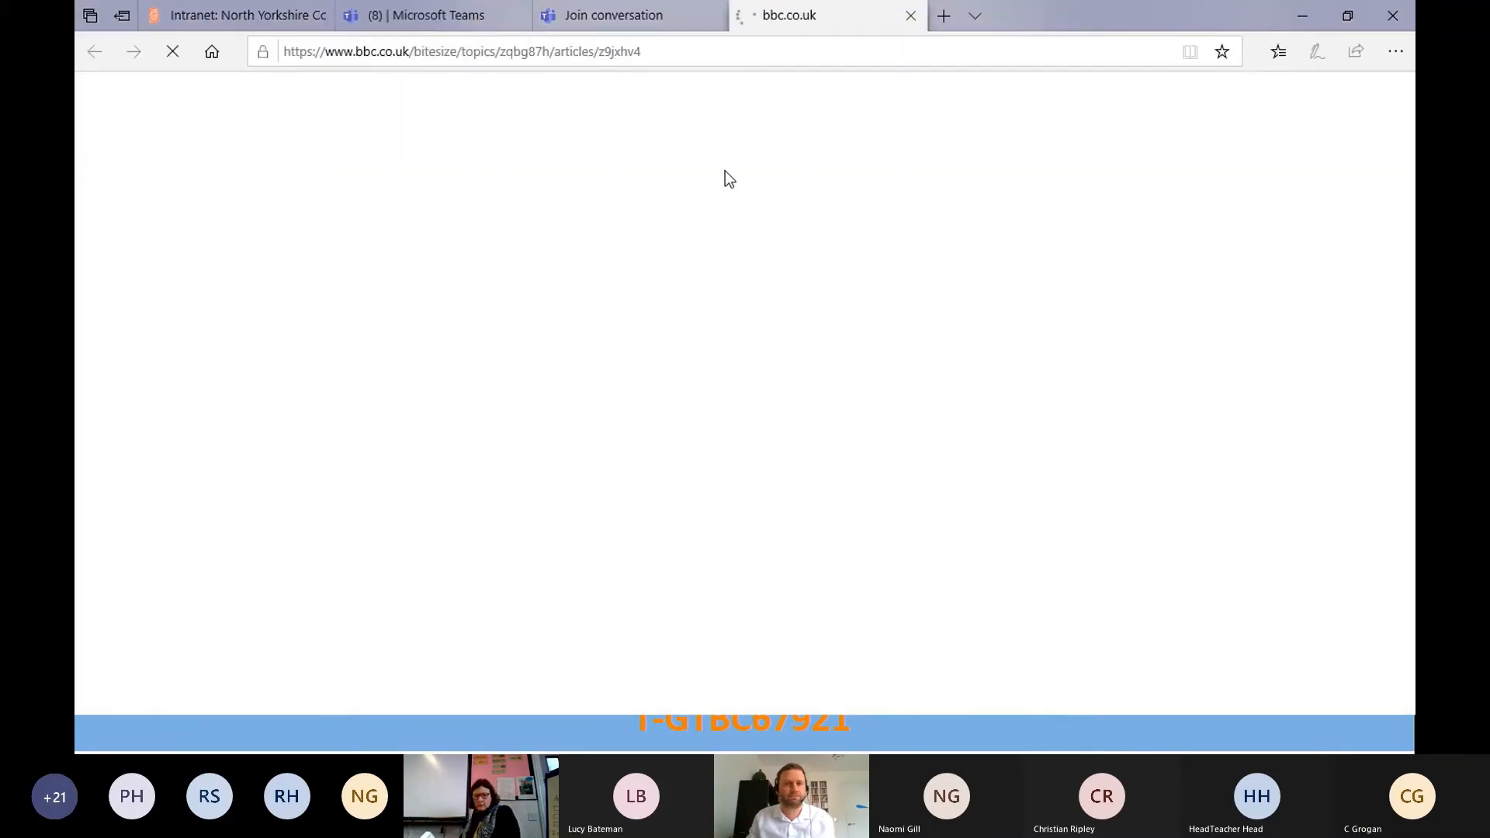
scroll(799, 470, "down", 5)
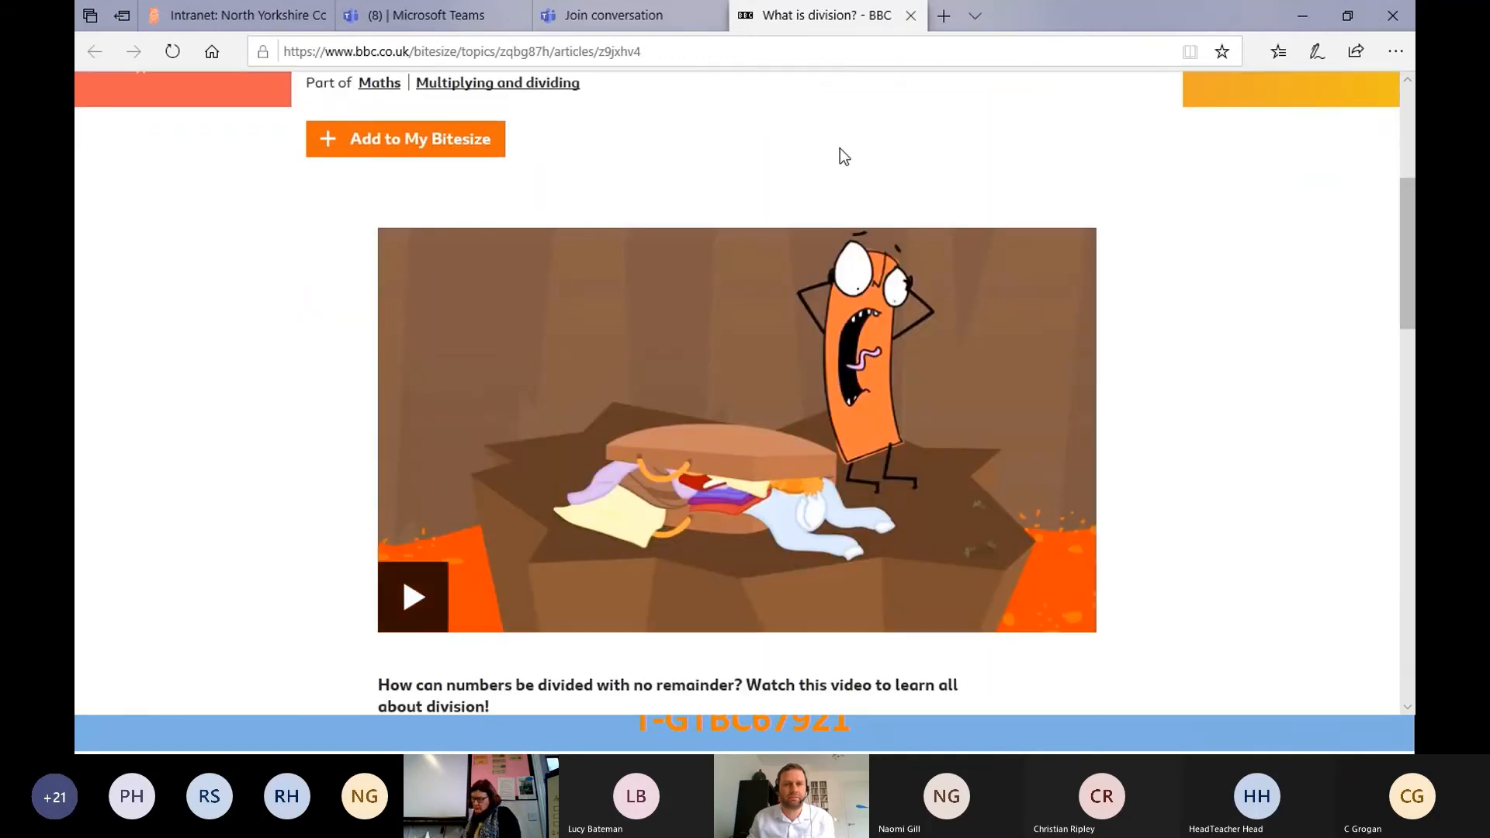
left_click(911, 16)
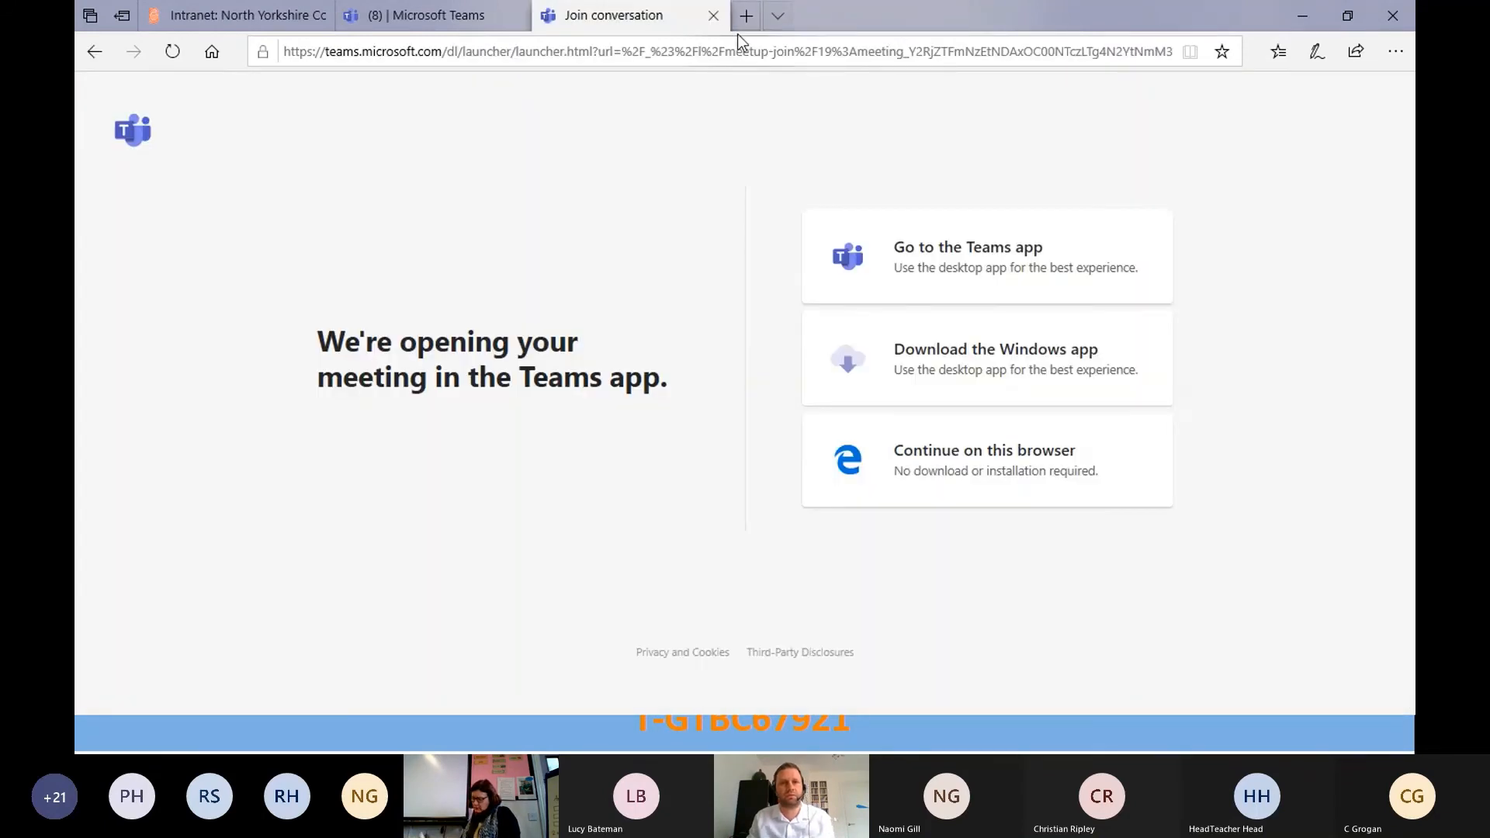
key("alt+Tab")
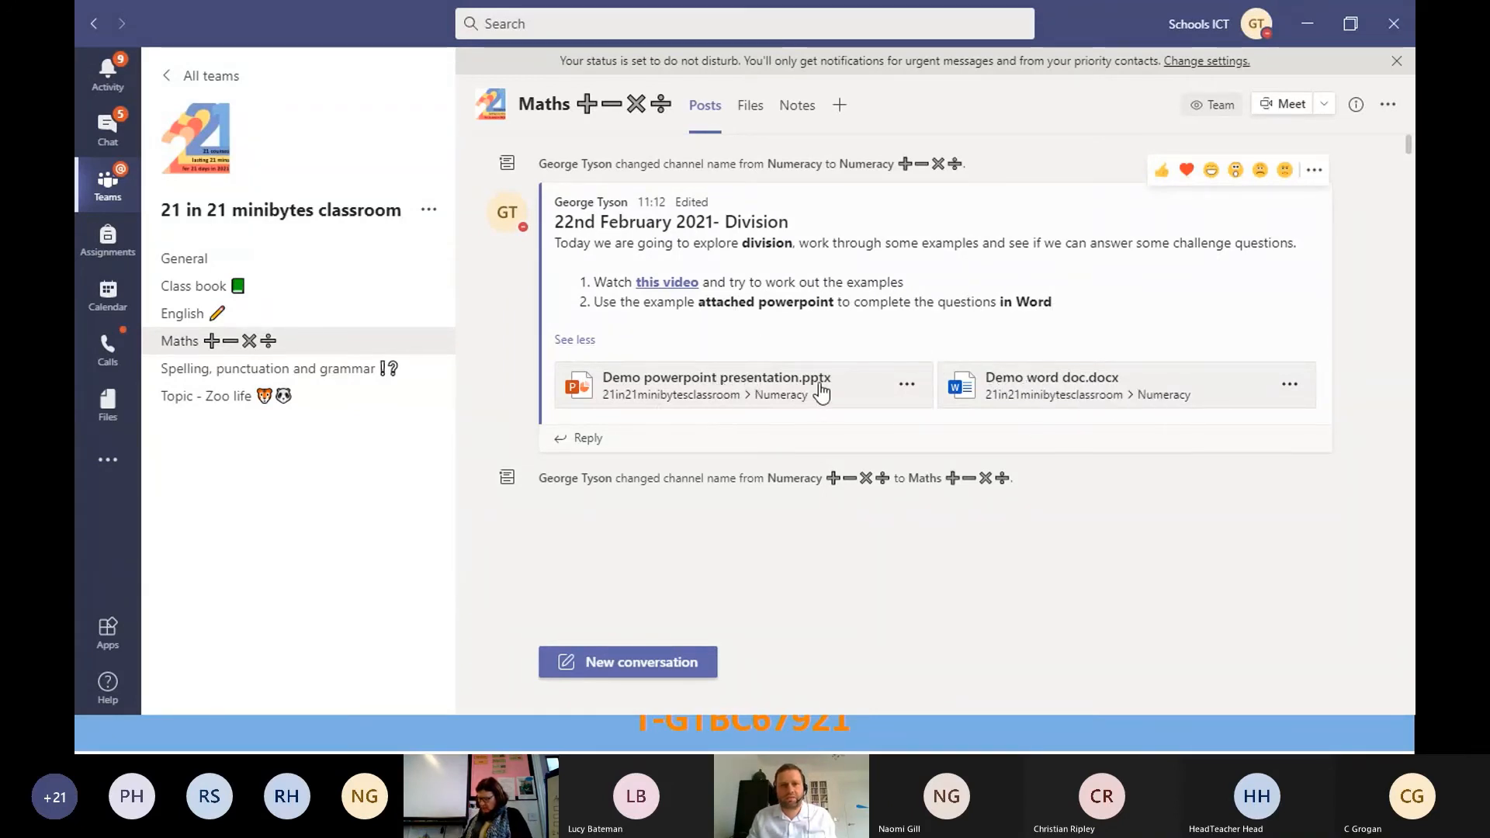
Step: View the files stored in the Maths channel and return to its posts
left_click(751, 117)
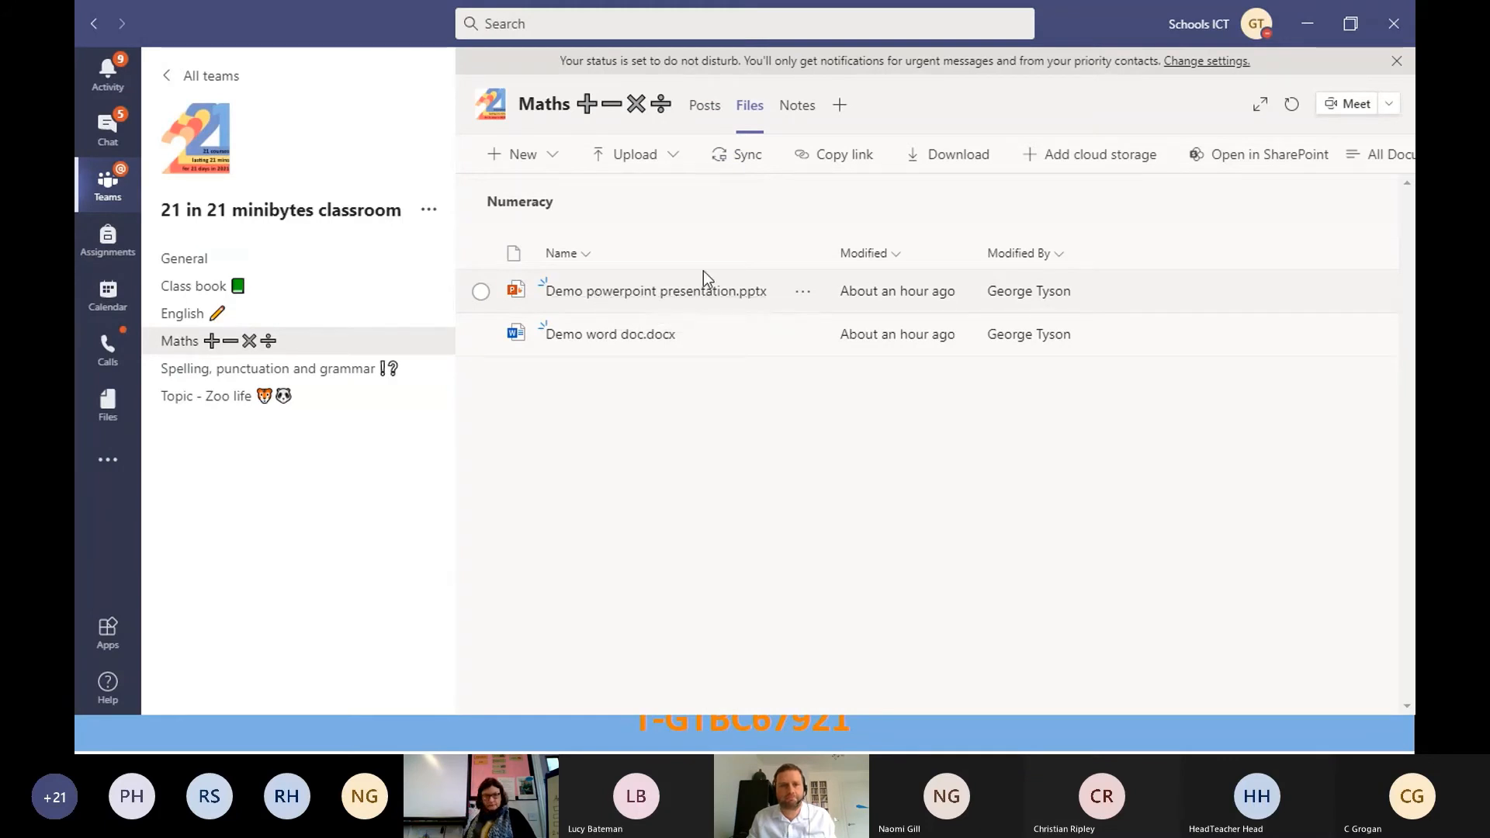
left_click(707, 109)
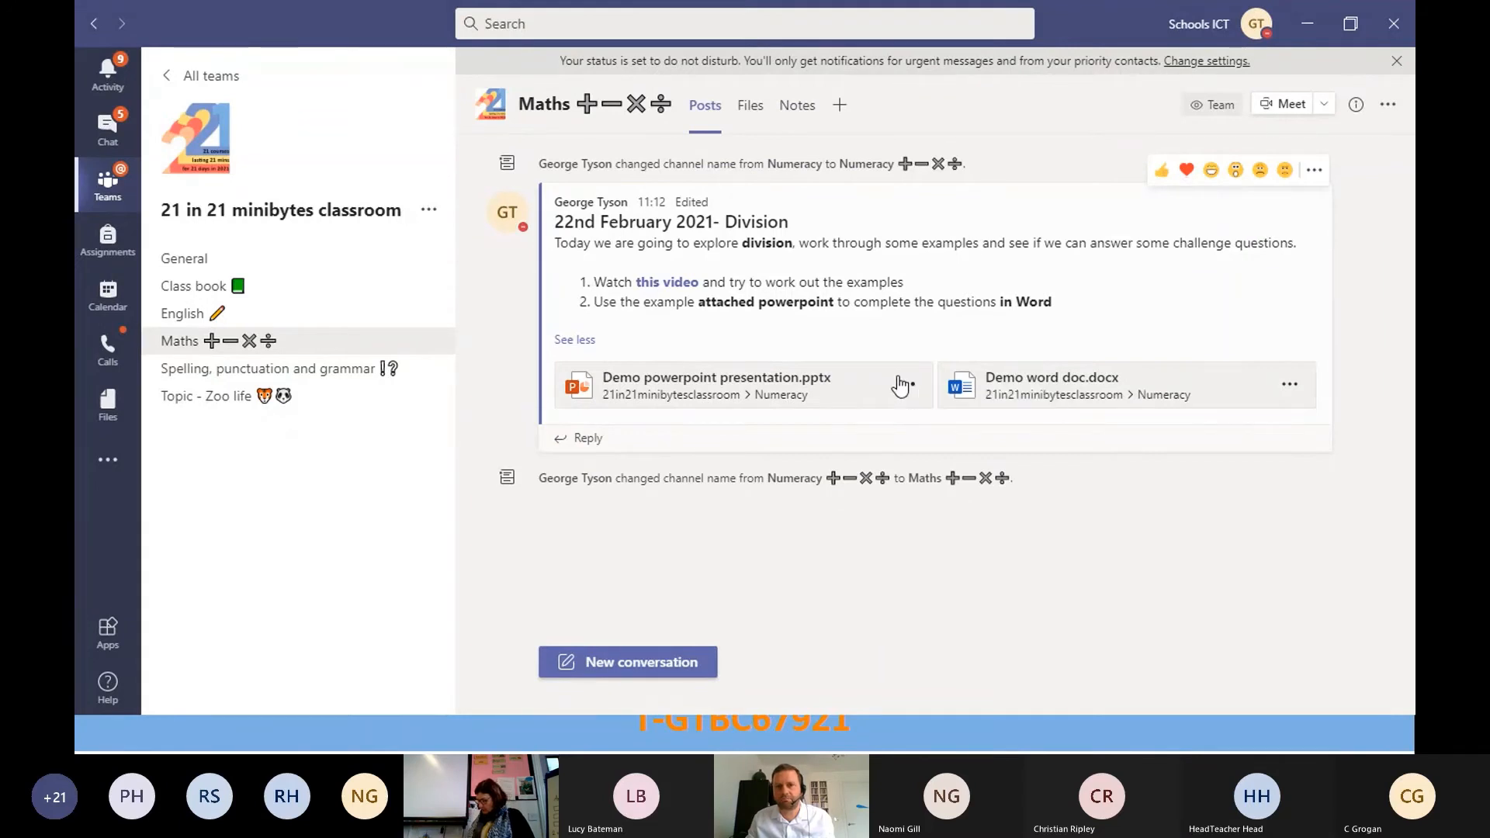
Step: Open the Maths division post for editing, check the available attachment sources, and save the post without adding a file
left_click(1317, 176)
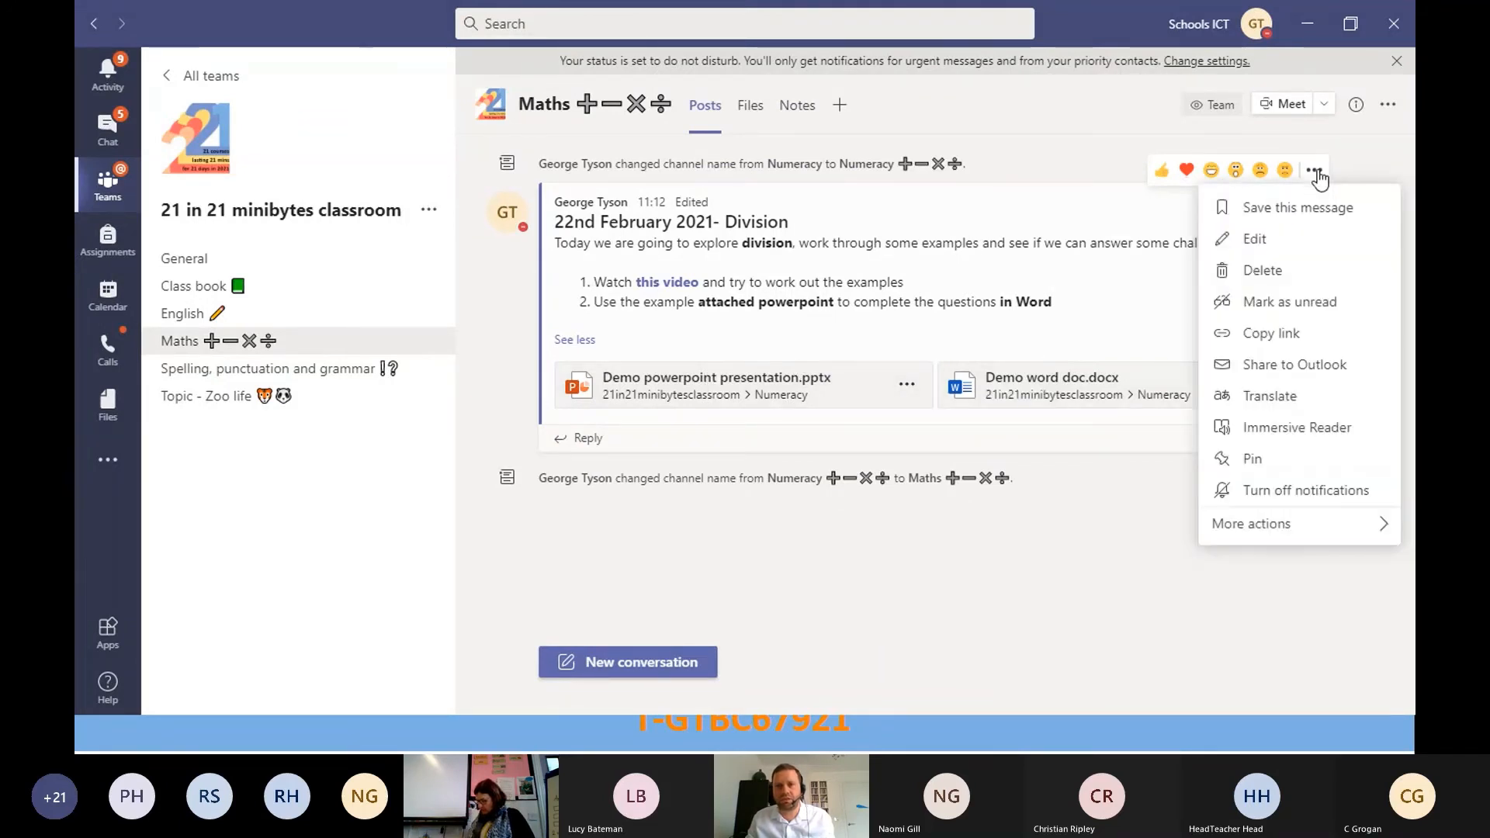
left_click(1242, 239)
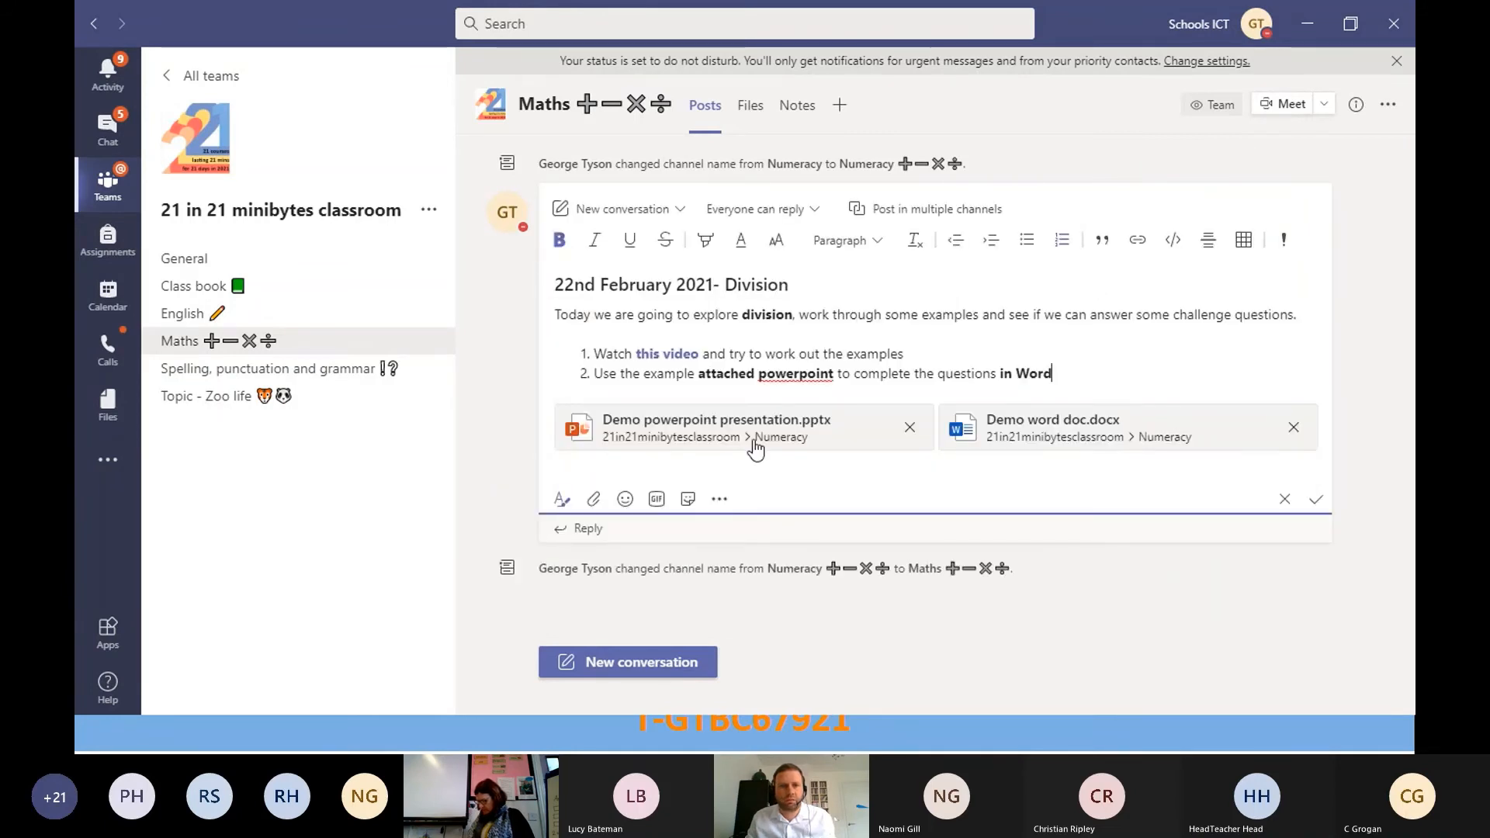
left_click(595, 508)
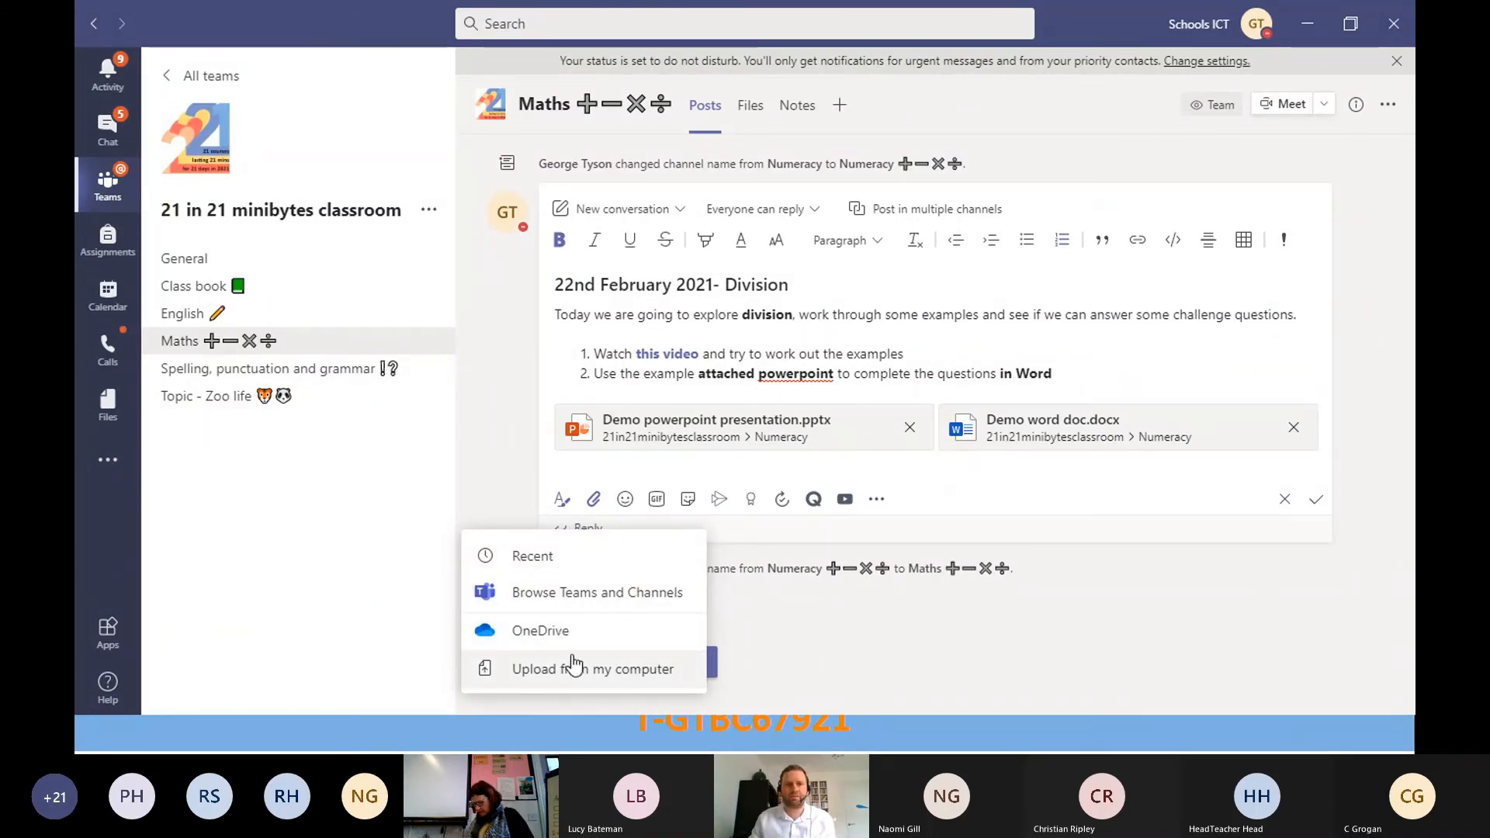
left_click(1091, 353)
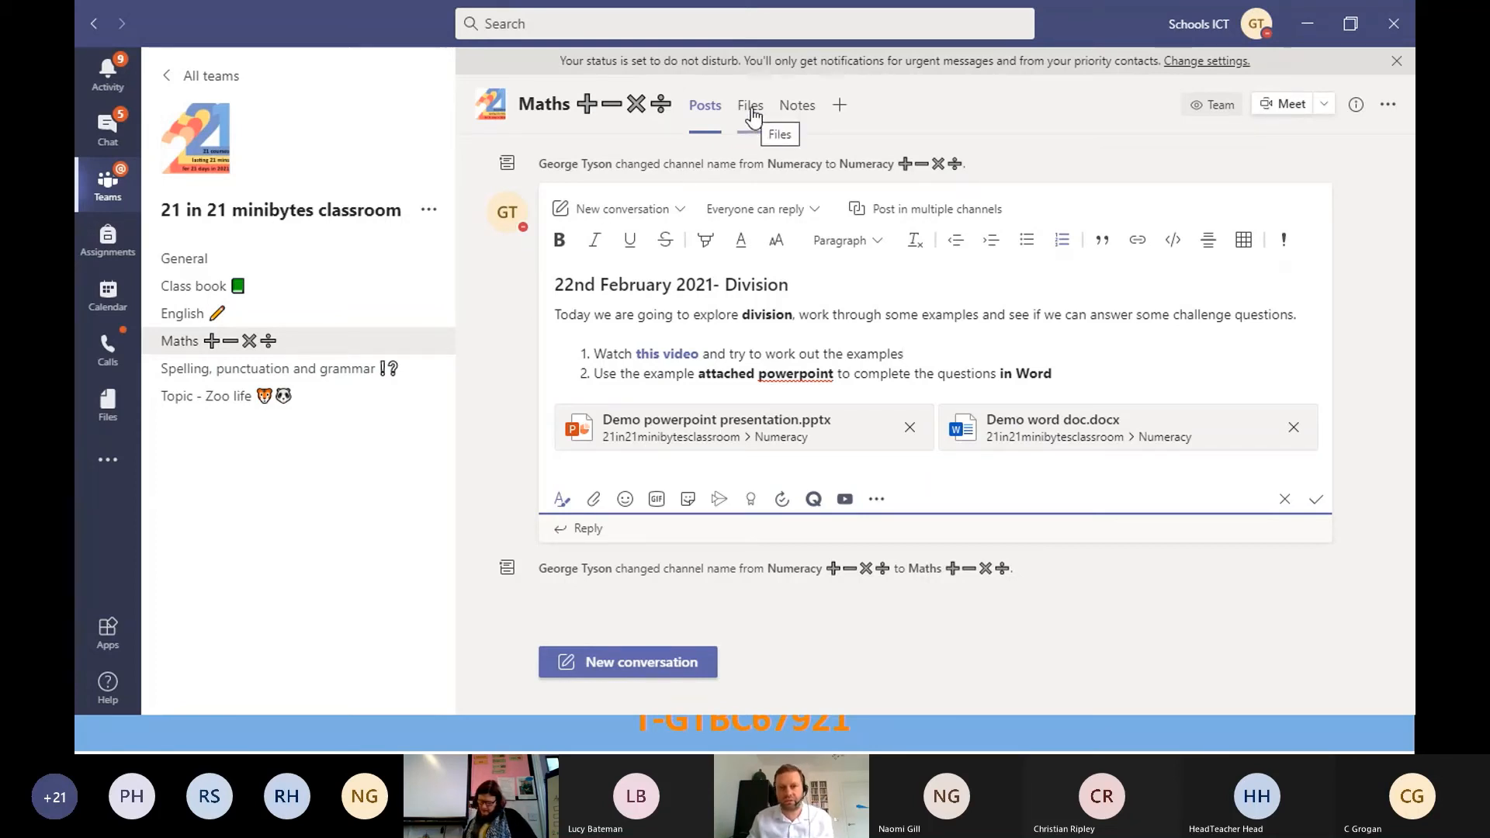
left_click(1318, 501)
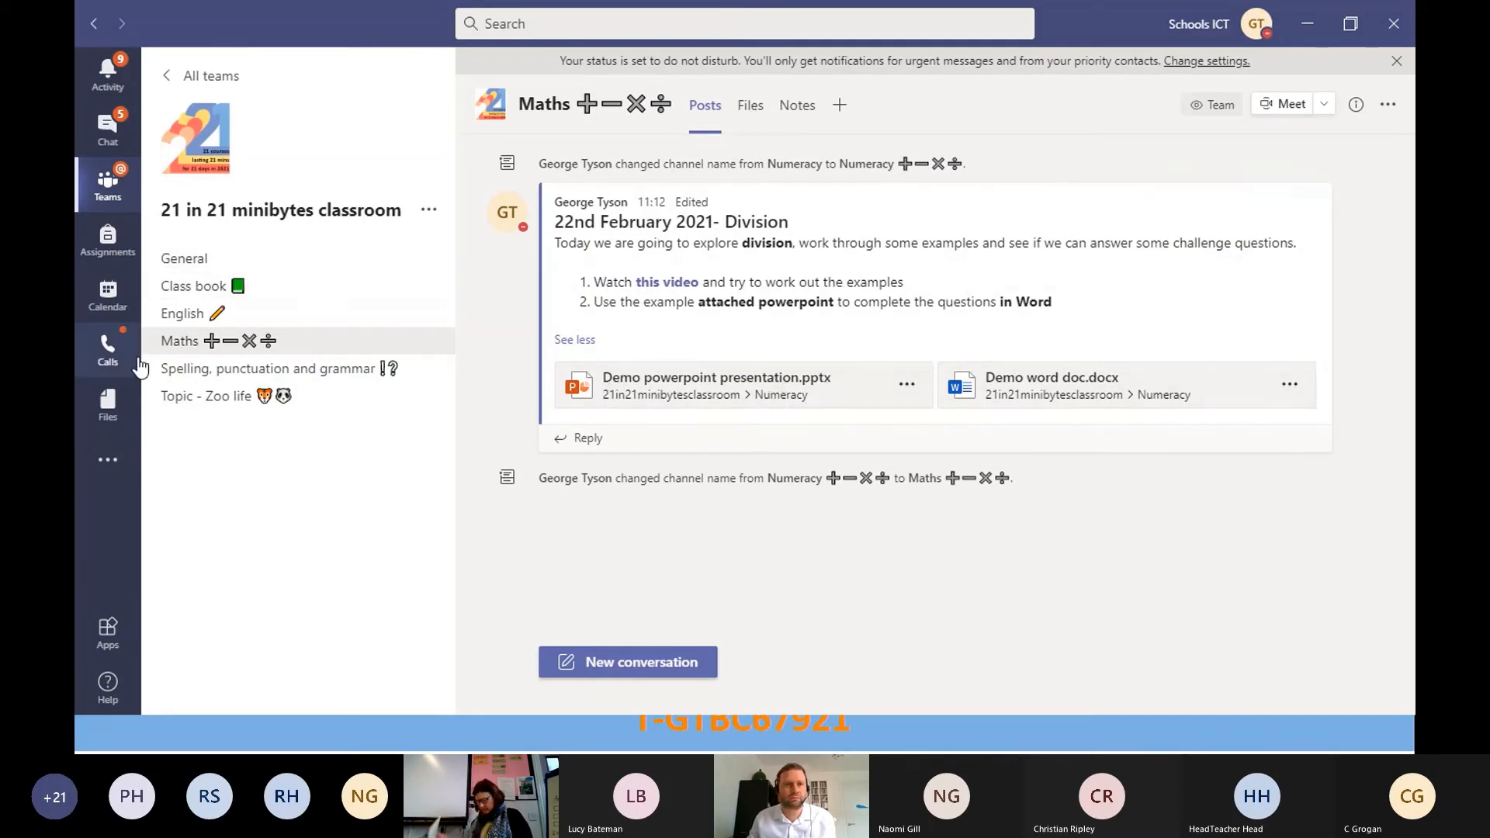
Step: Review the 22nd February lesson posts in the Class book and English channels
left_click(188, 287)
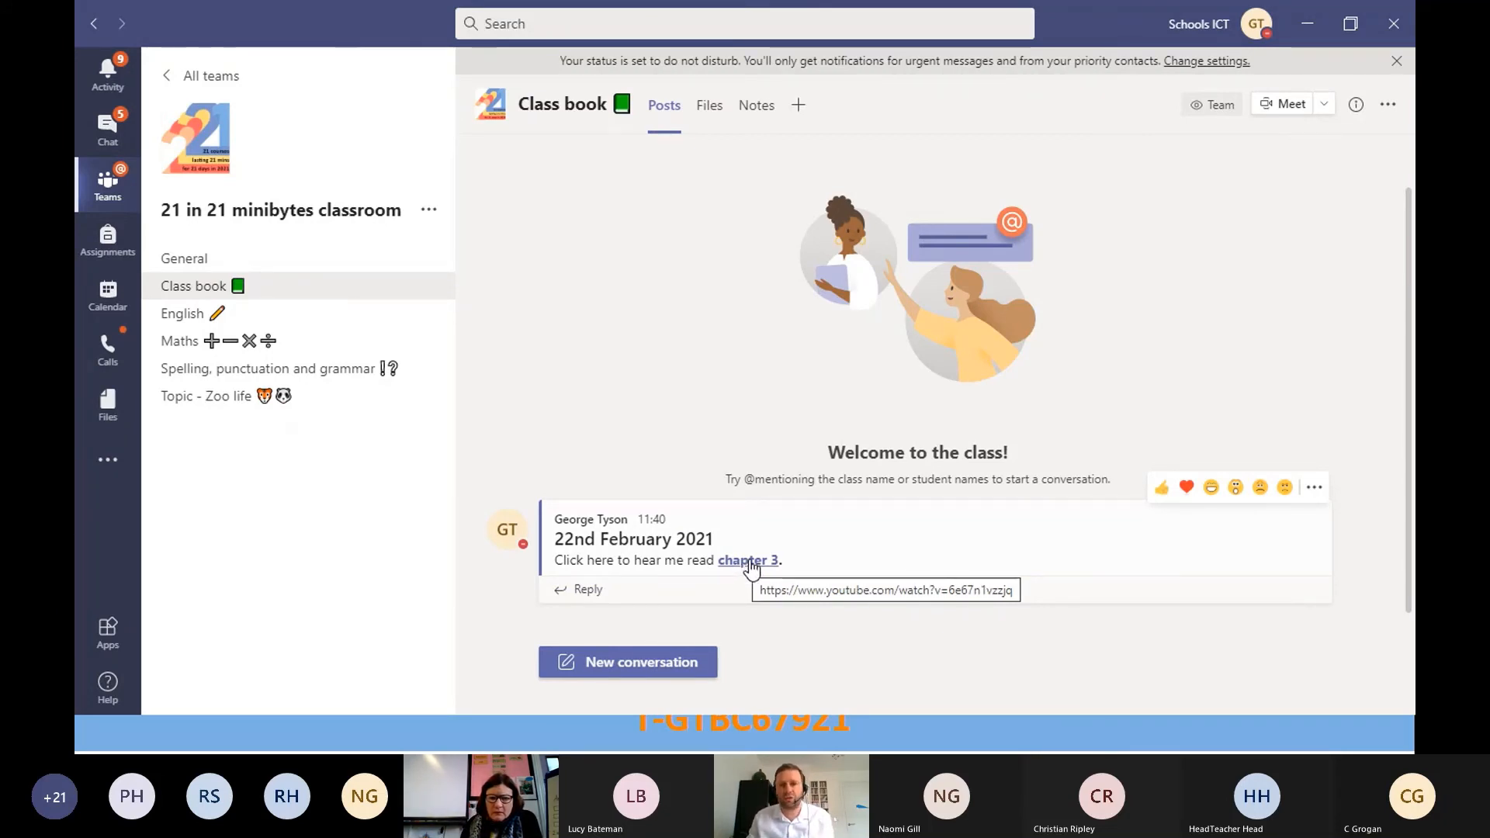
left_click(233, 320)
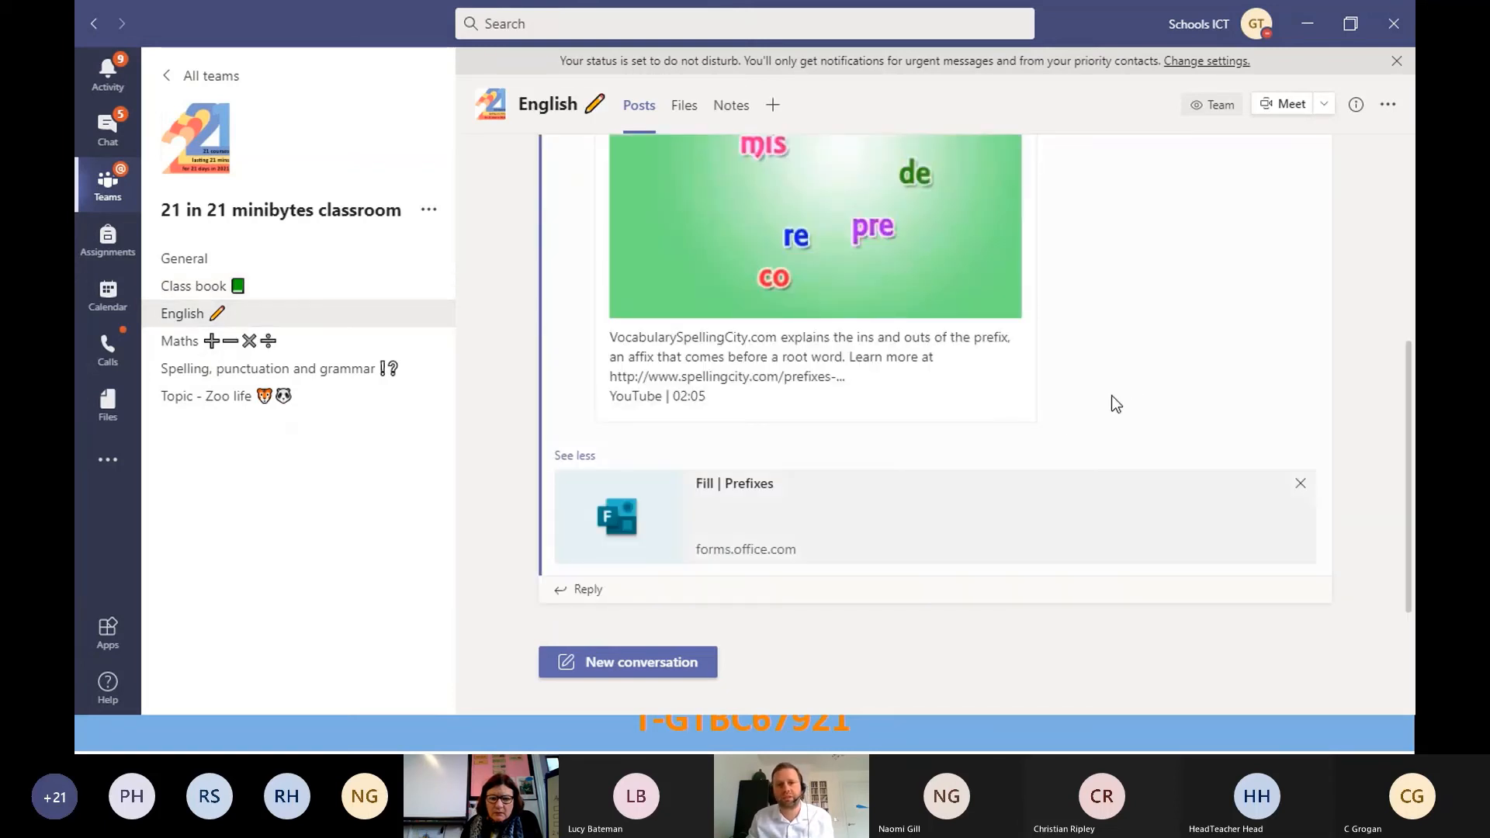
scroll(1122, 388, "up", 4)
mouse_move(1104, 497)
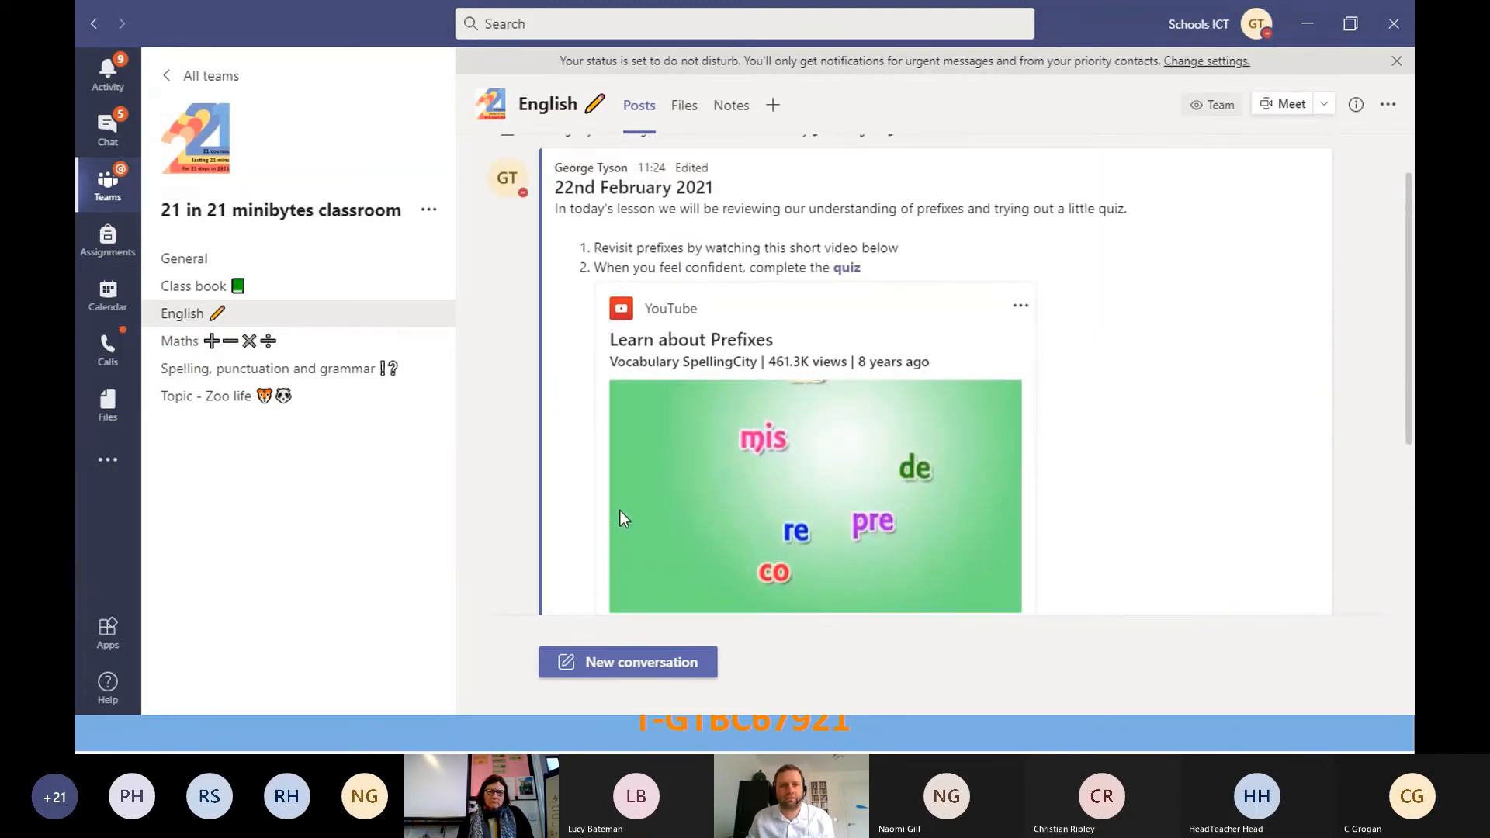
Step: Open the Prefixes quiz linked in the English post and answer question 1 with "At the start of a word"
left_click(845, 272)
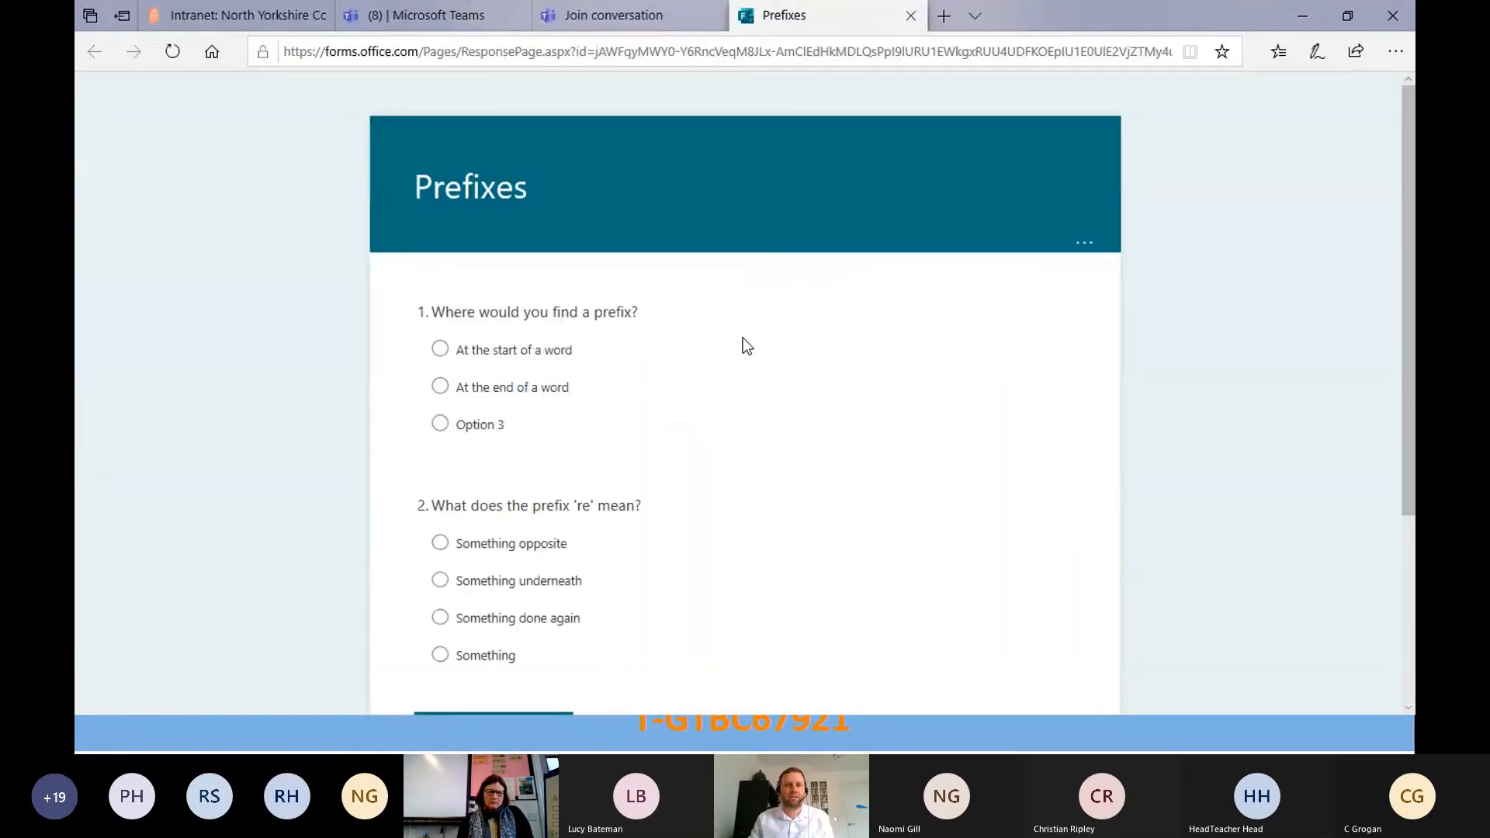
scroll(748, 337, "down", 2)
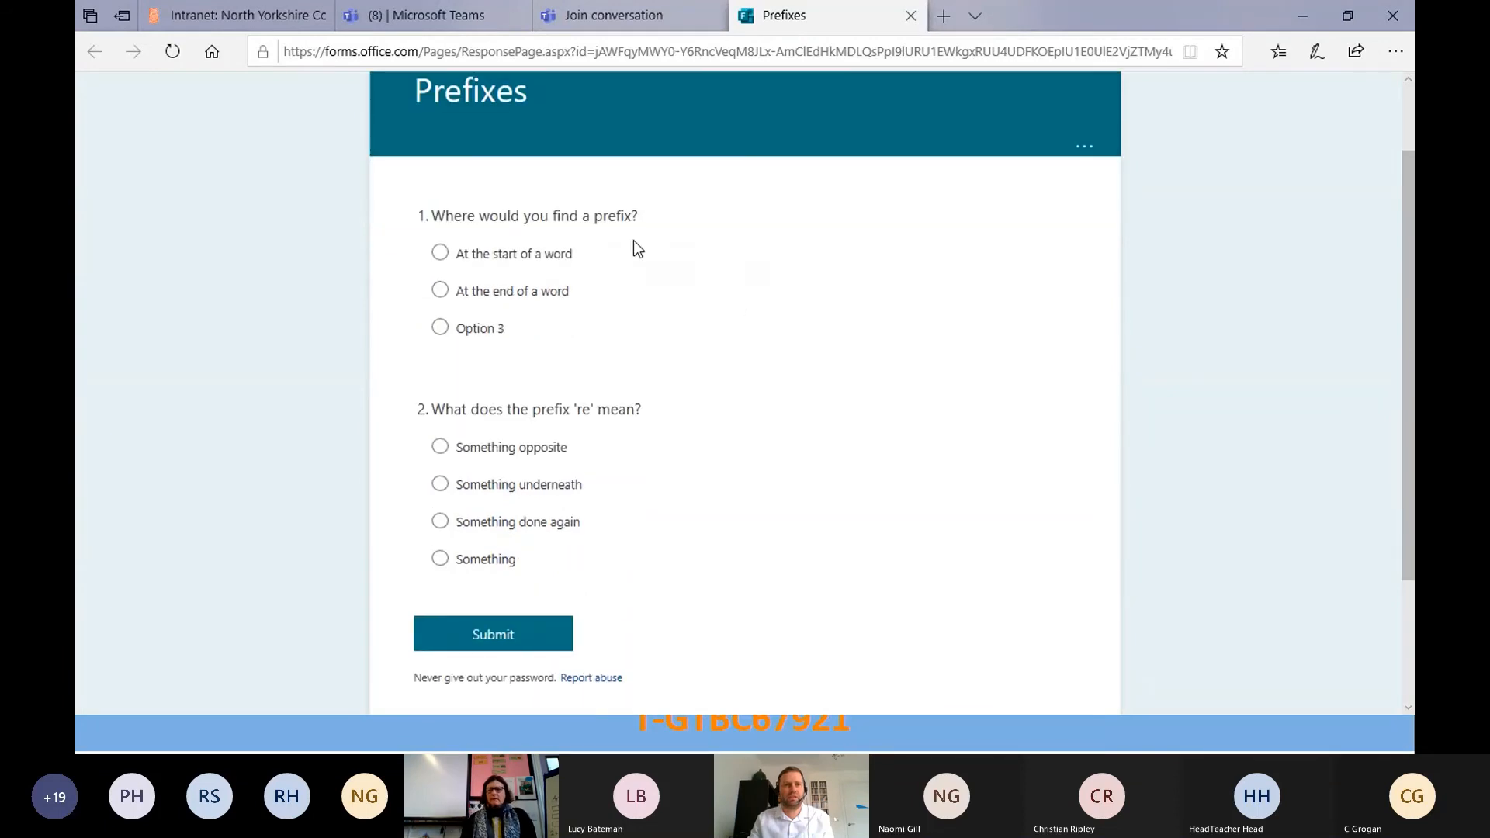
left_click(440, 254)
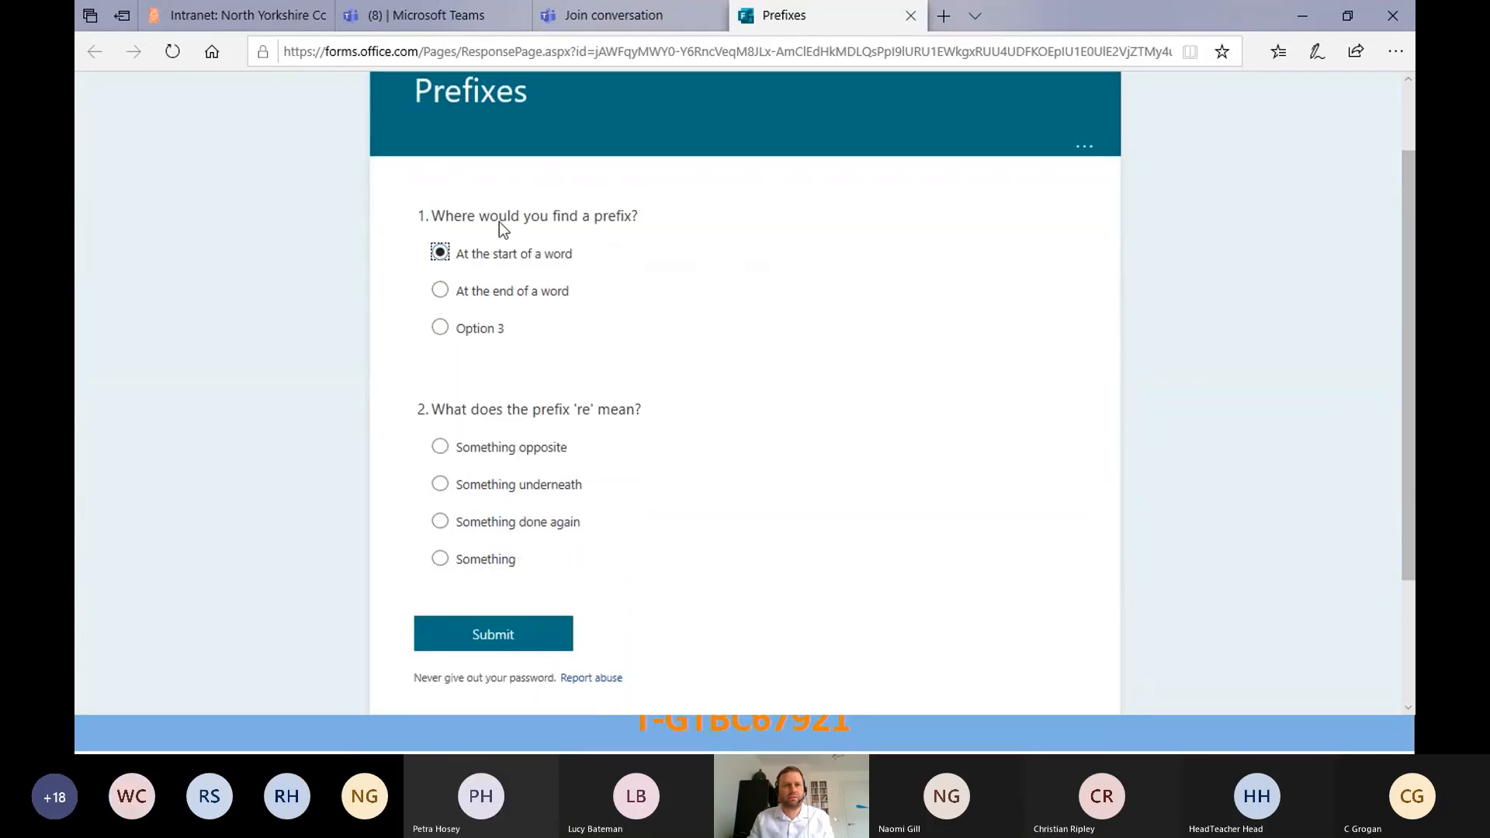
Step: Answer question 2 of the Prefixes quiz with "Something opposite", submit the response and review the marked results
left_click(441, 450)
left_click(518, 633)
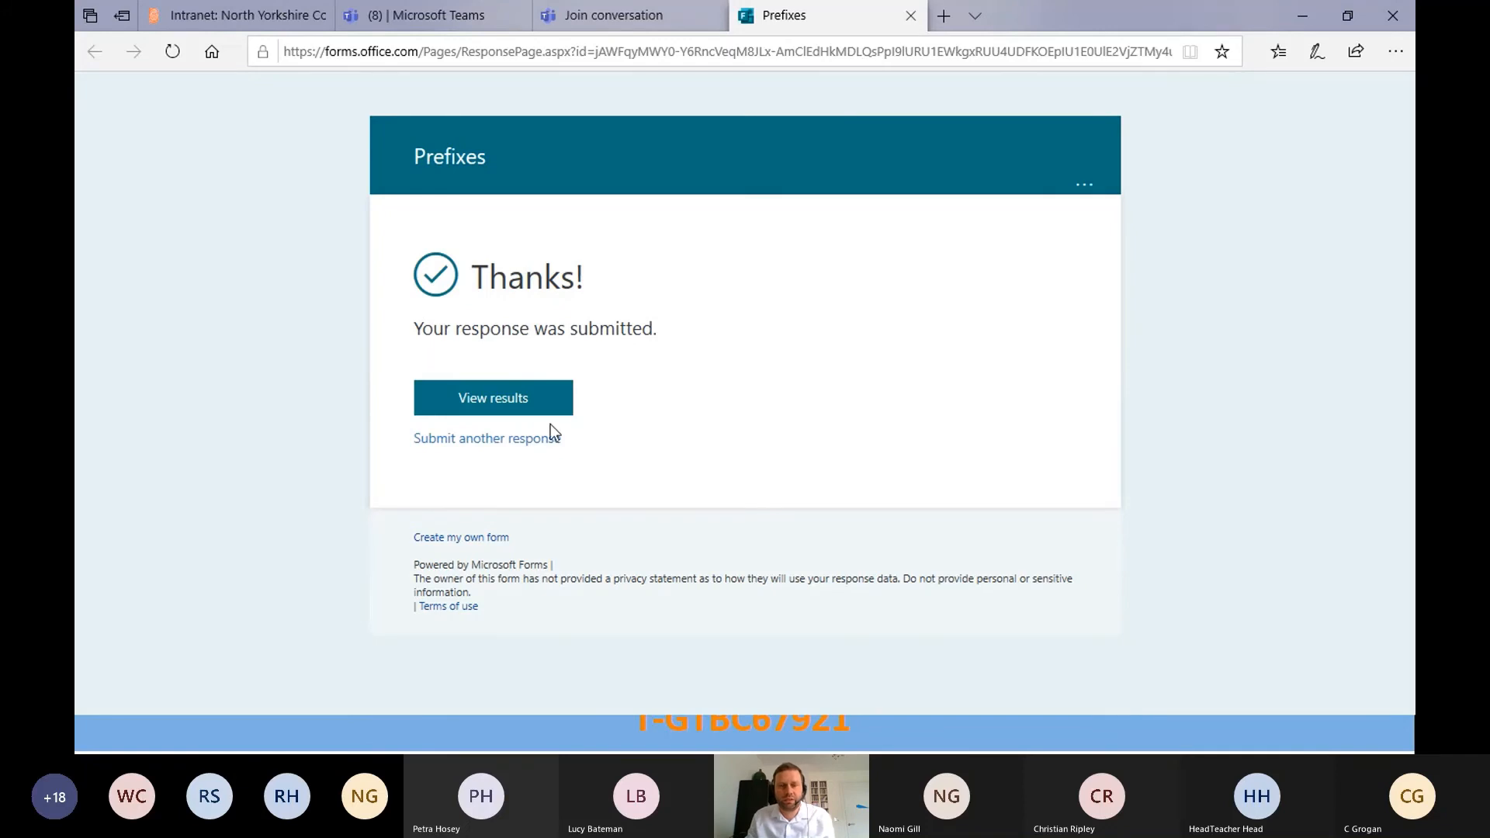
left_click(534, 401)
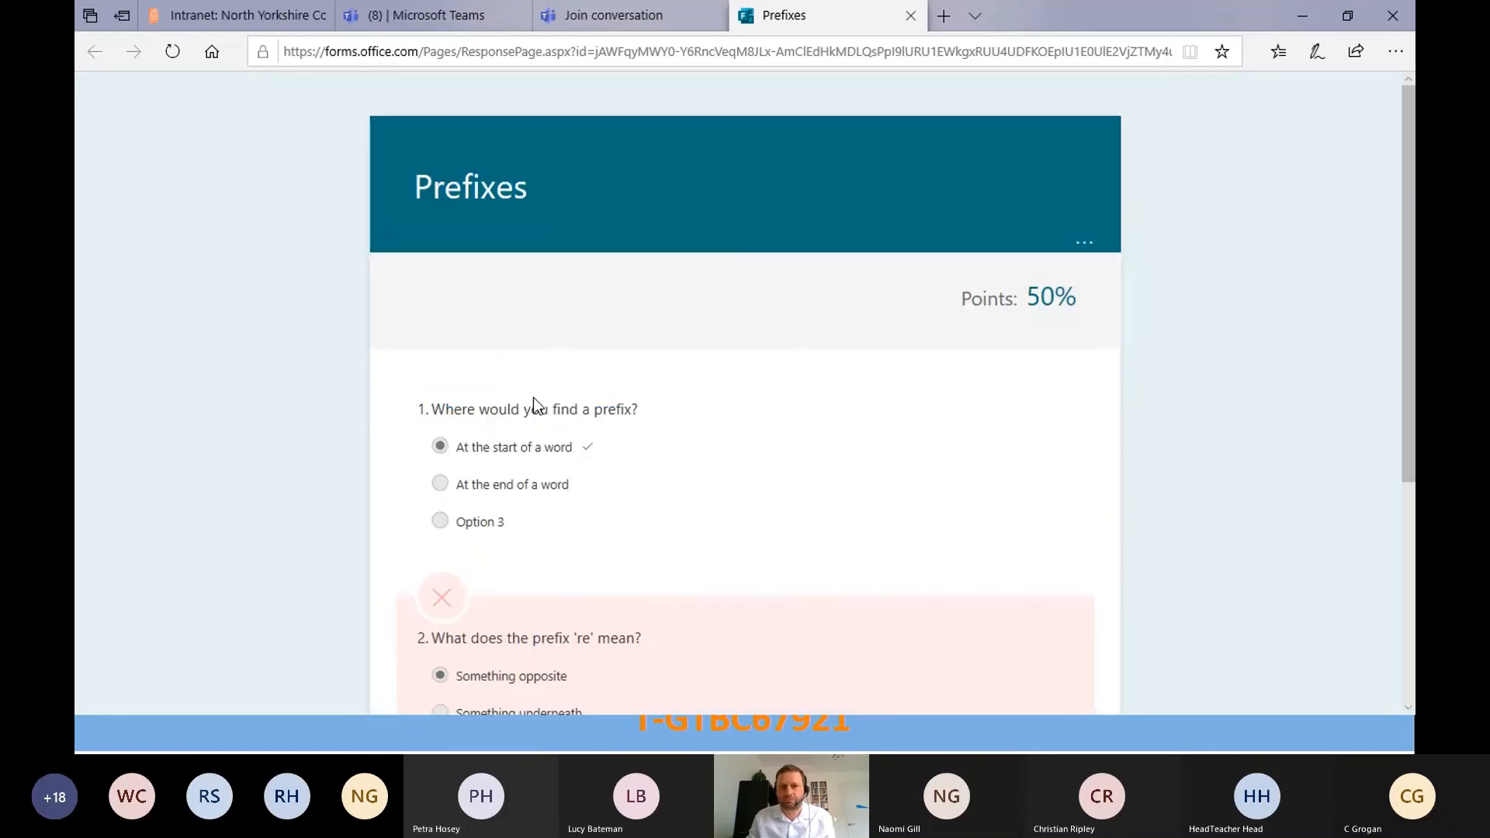
scroll(976, 423, "down", 1)
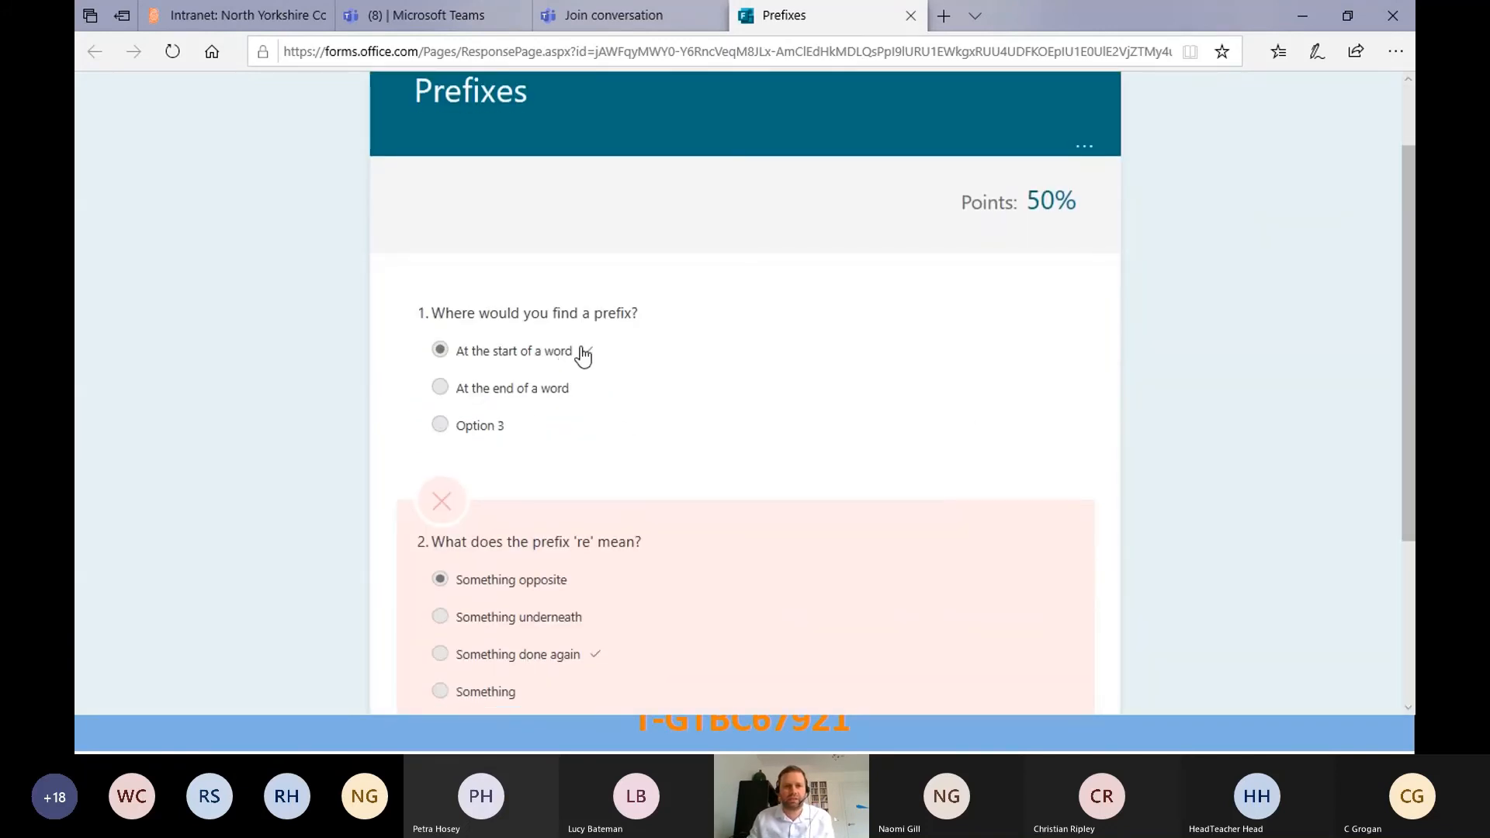
scroll(587, 358, "down", 1)
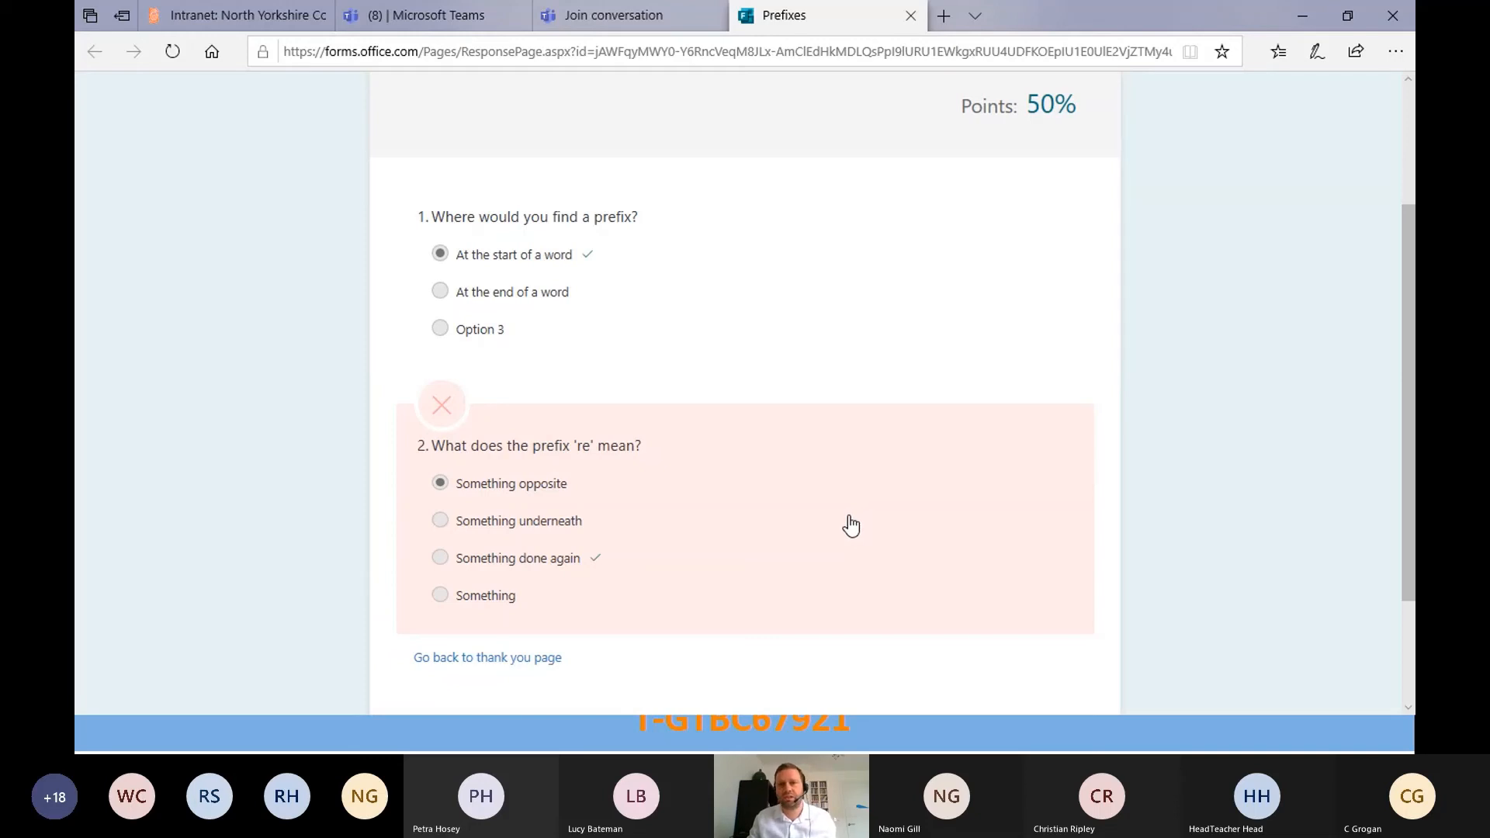
scroll(848, 528, "up", 3)
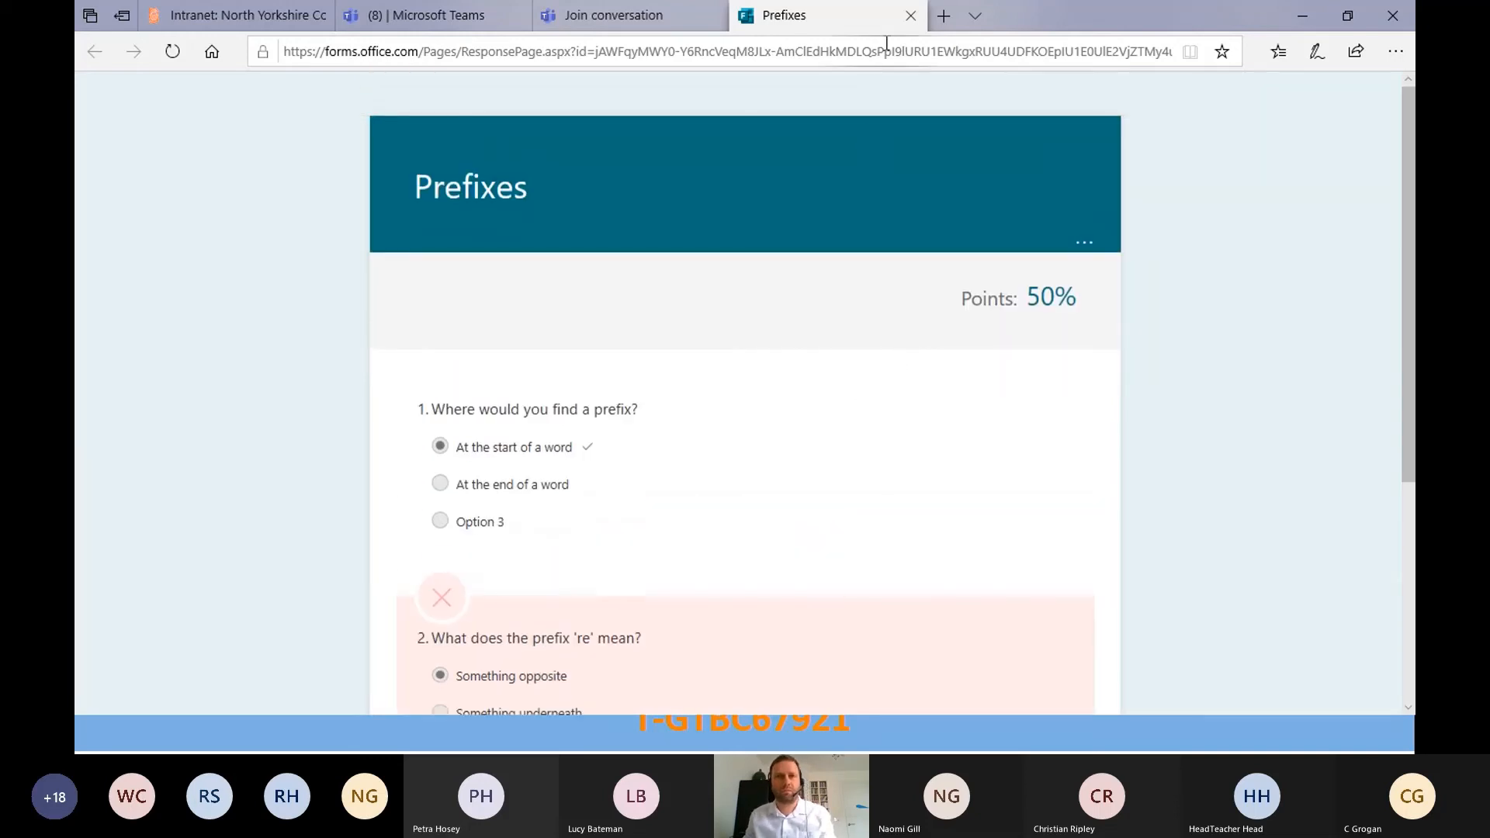
Step: Close the quiz, switch back to Microsoft Teams and expand the 22nd February post in the Spelling, punctuation and grammar channel
left_click(910, 16)
key("alt+Tab")
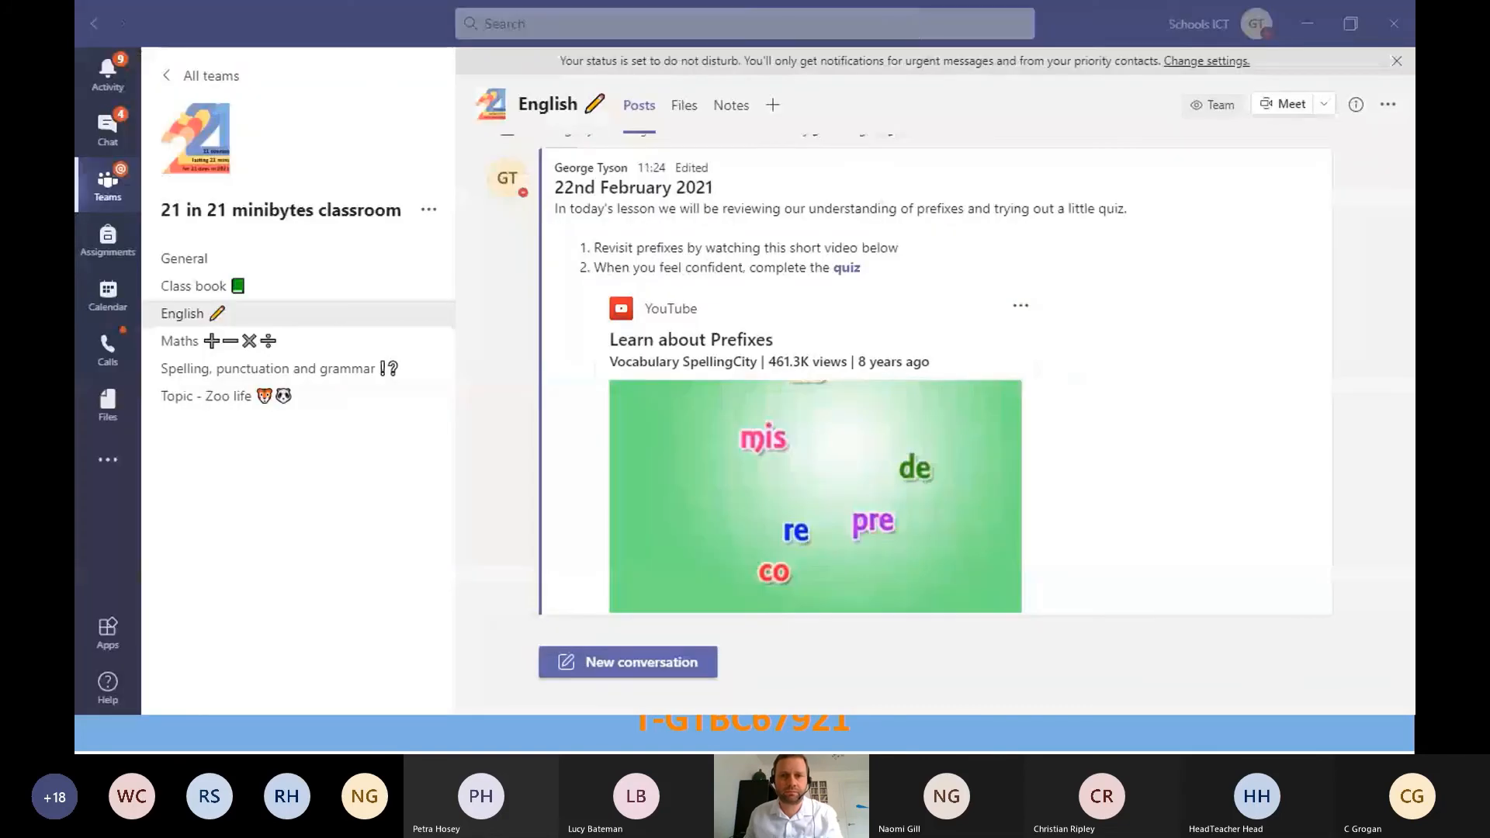
scroll(984, 299, "down", 4)
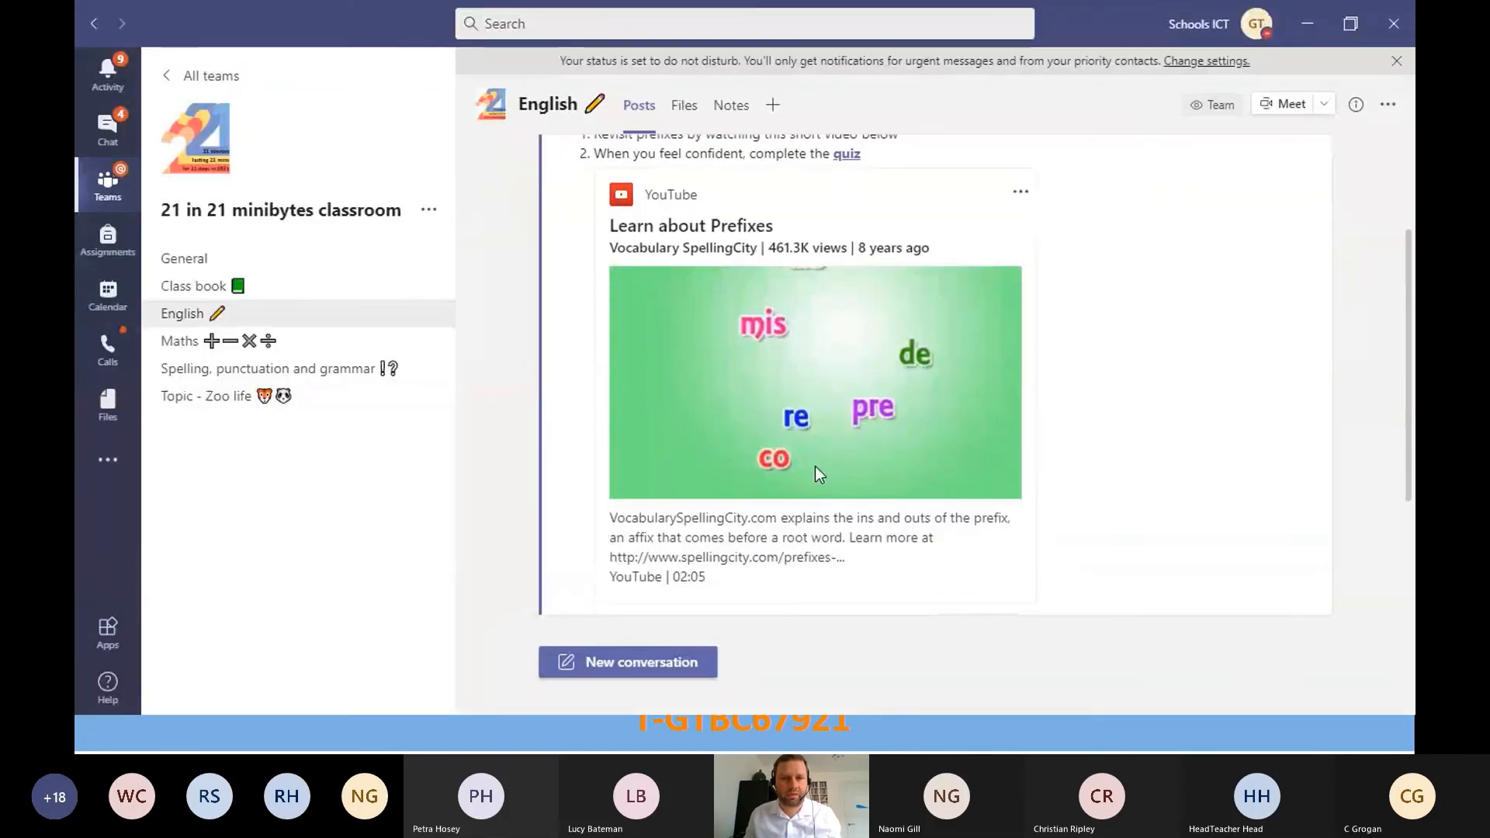
left_click(168, 343)
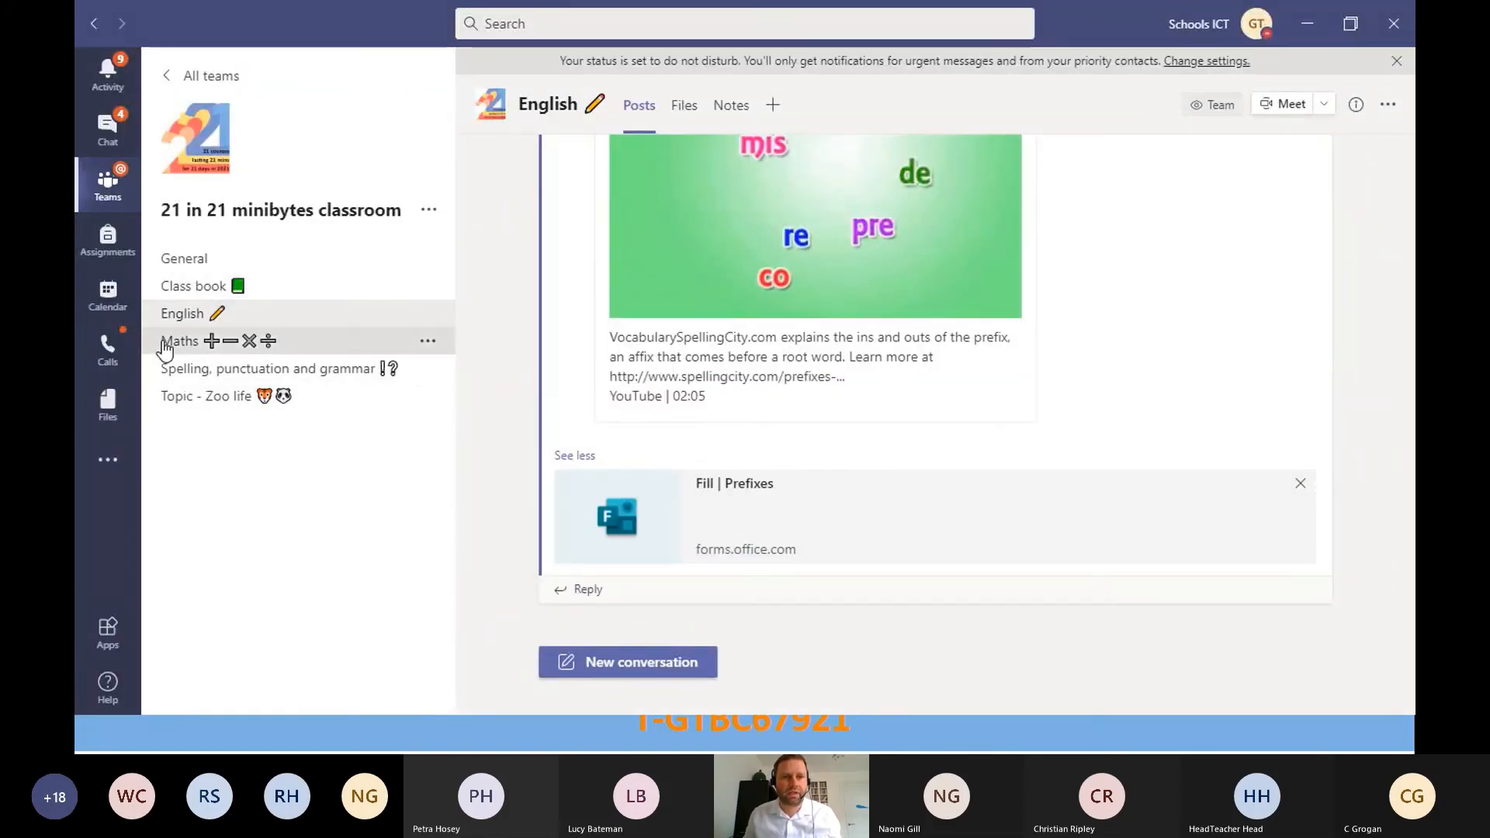
left_click(210, 379)
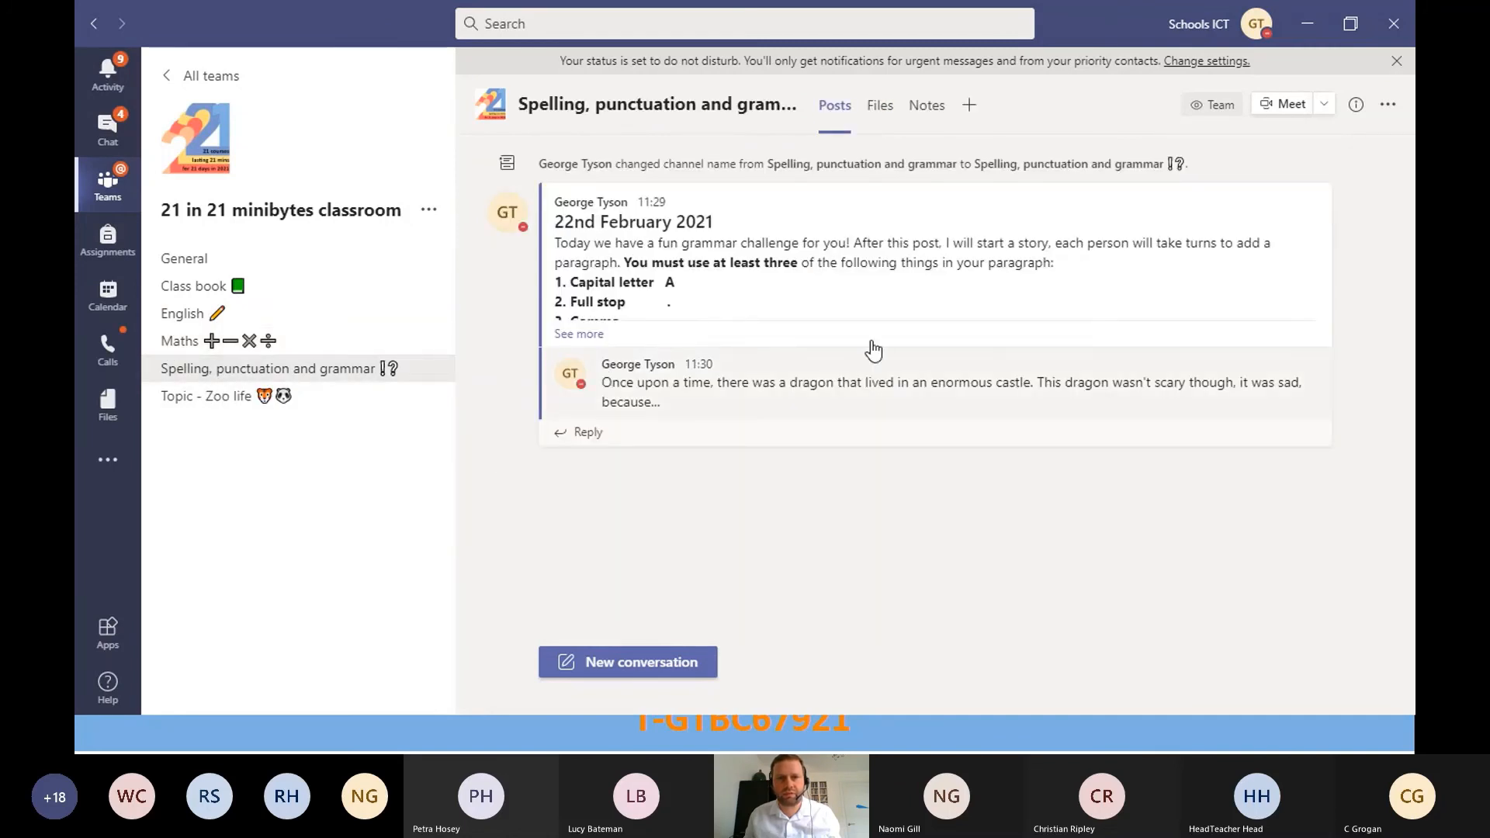
left_click(580, 335)
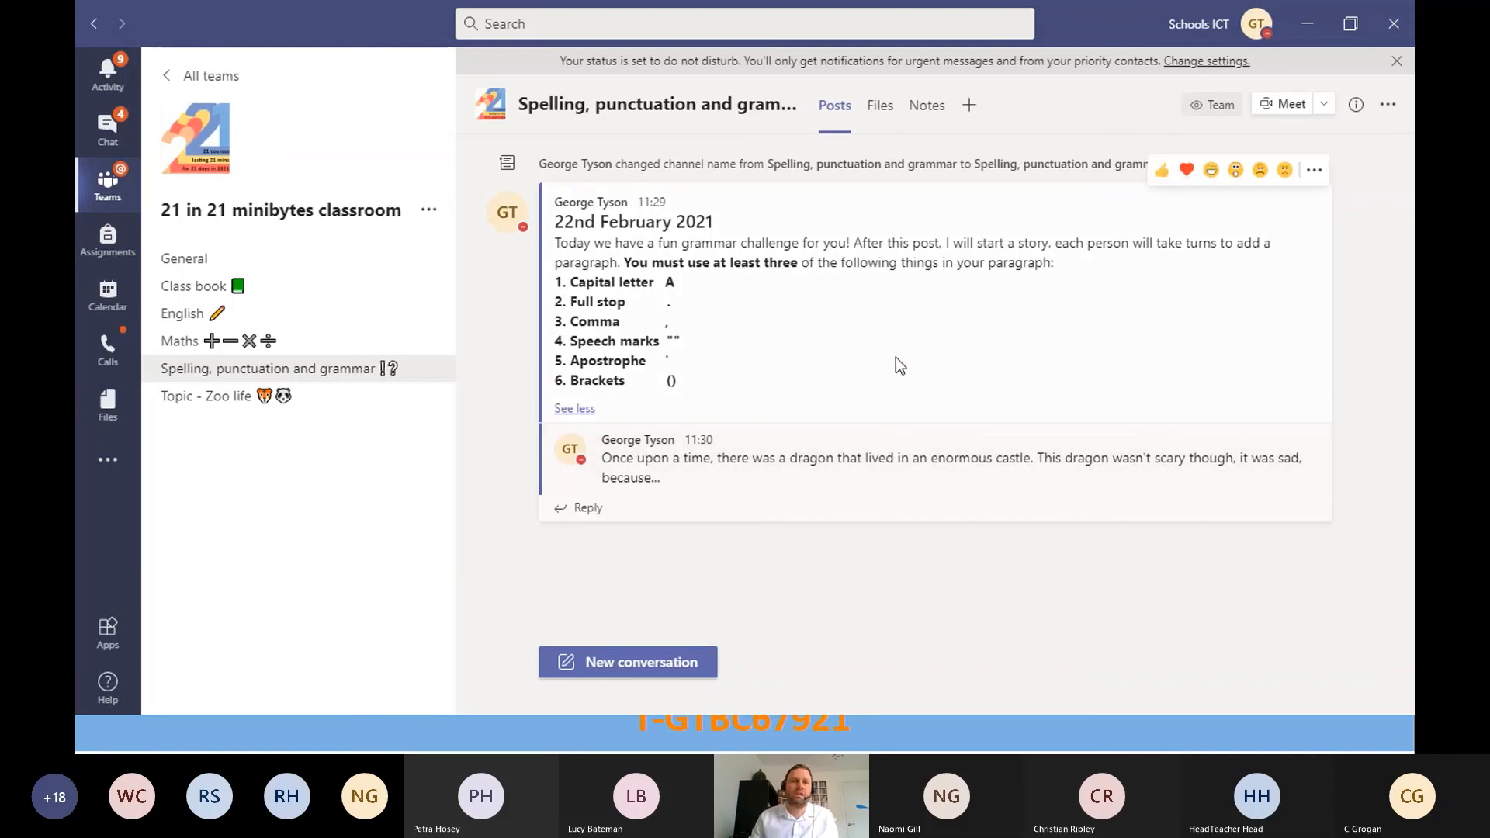
Step: Review the 22nd February post in the Topic - Zoo life channel and the lesson list in the General channel
left_click(233, 398)
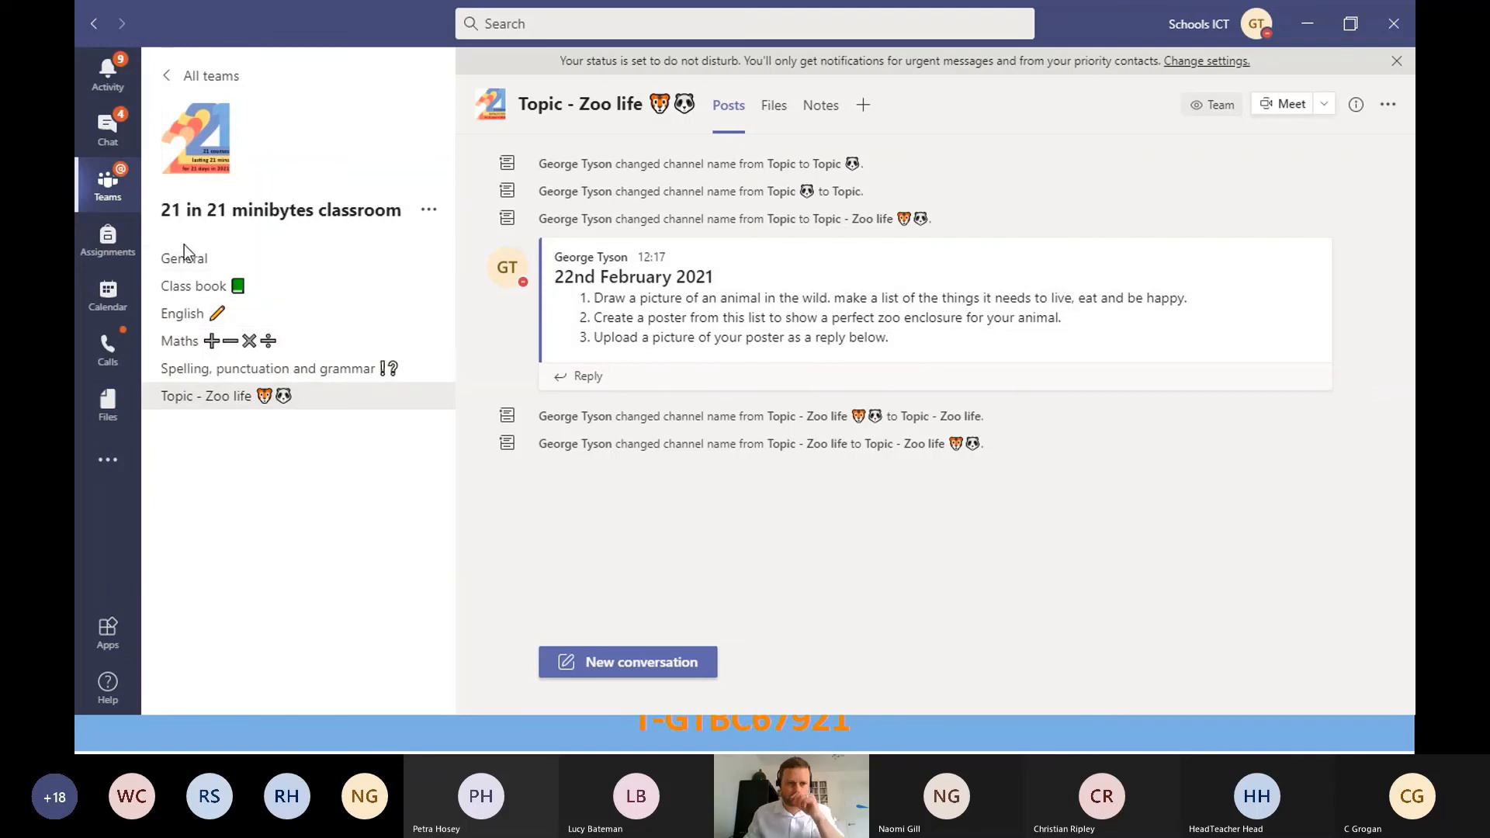
mouse_move(736, 340)
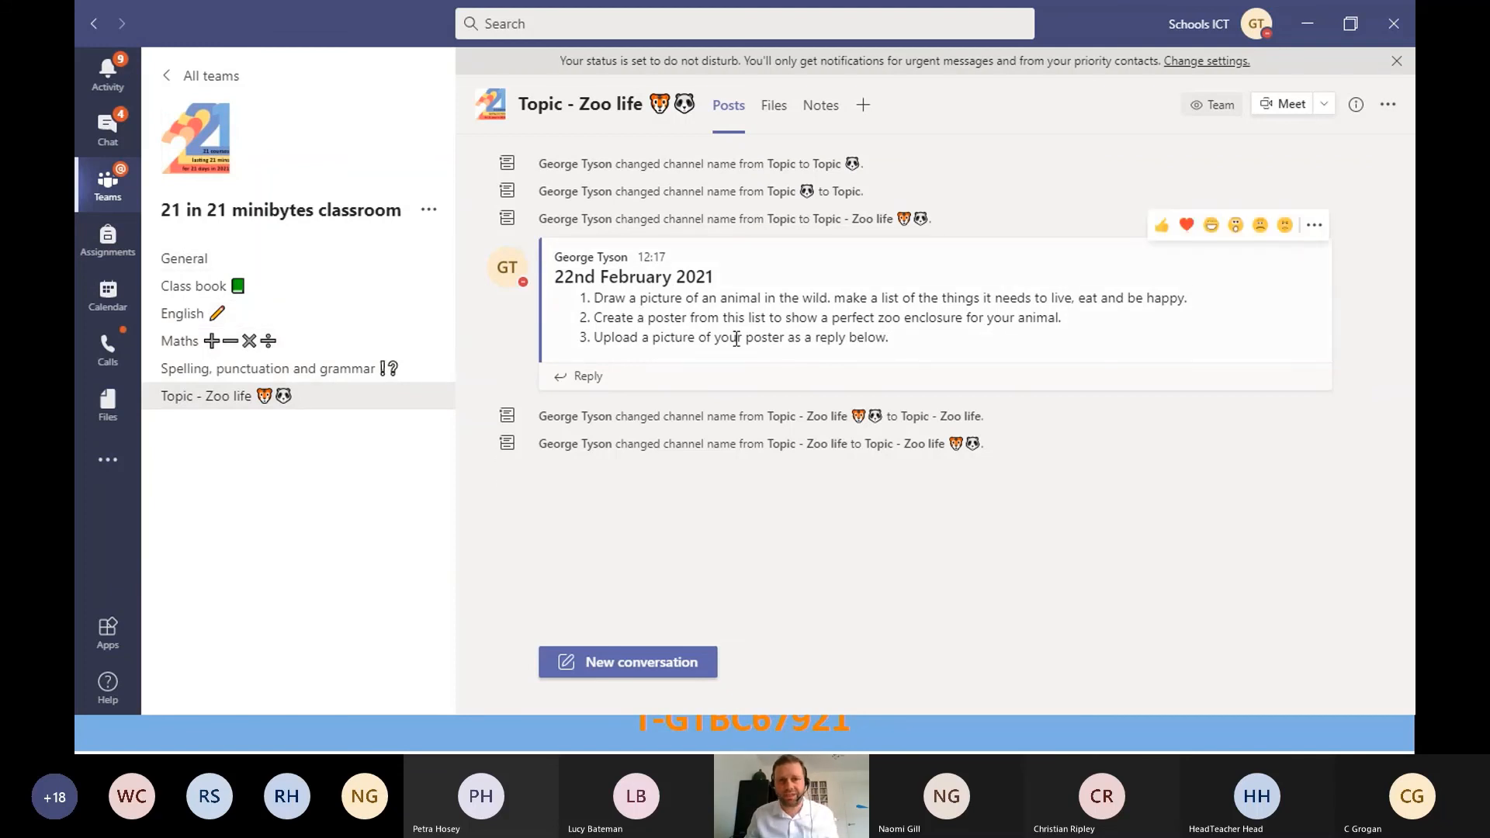
left_click(183, 261)
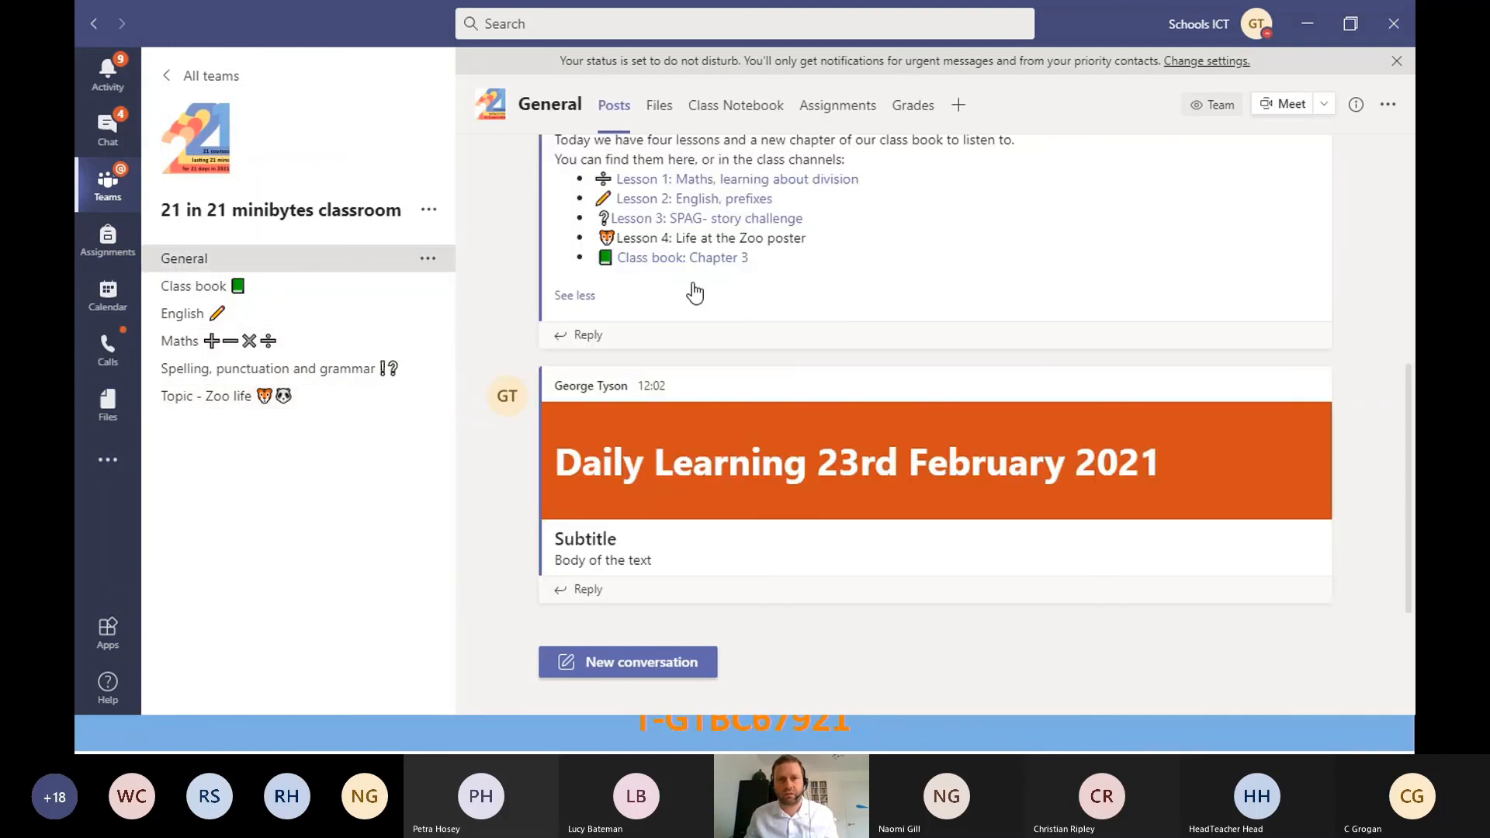
Step: Copy the link to the 22nd February post in the Topic - Zoo life channel
left_click(215, 400)
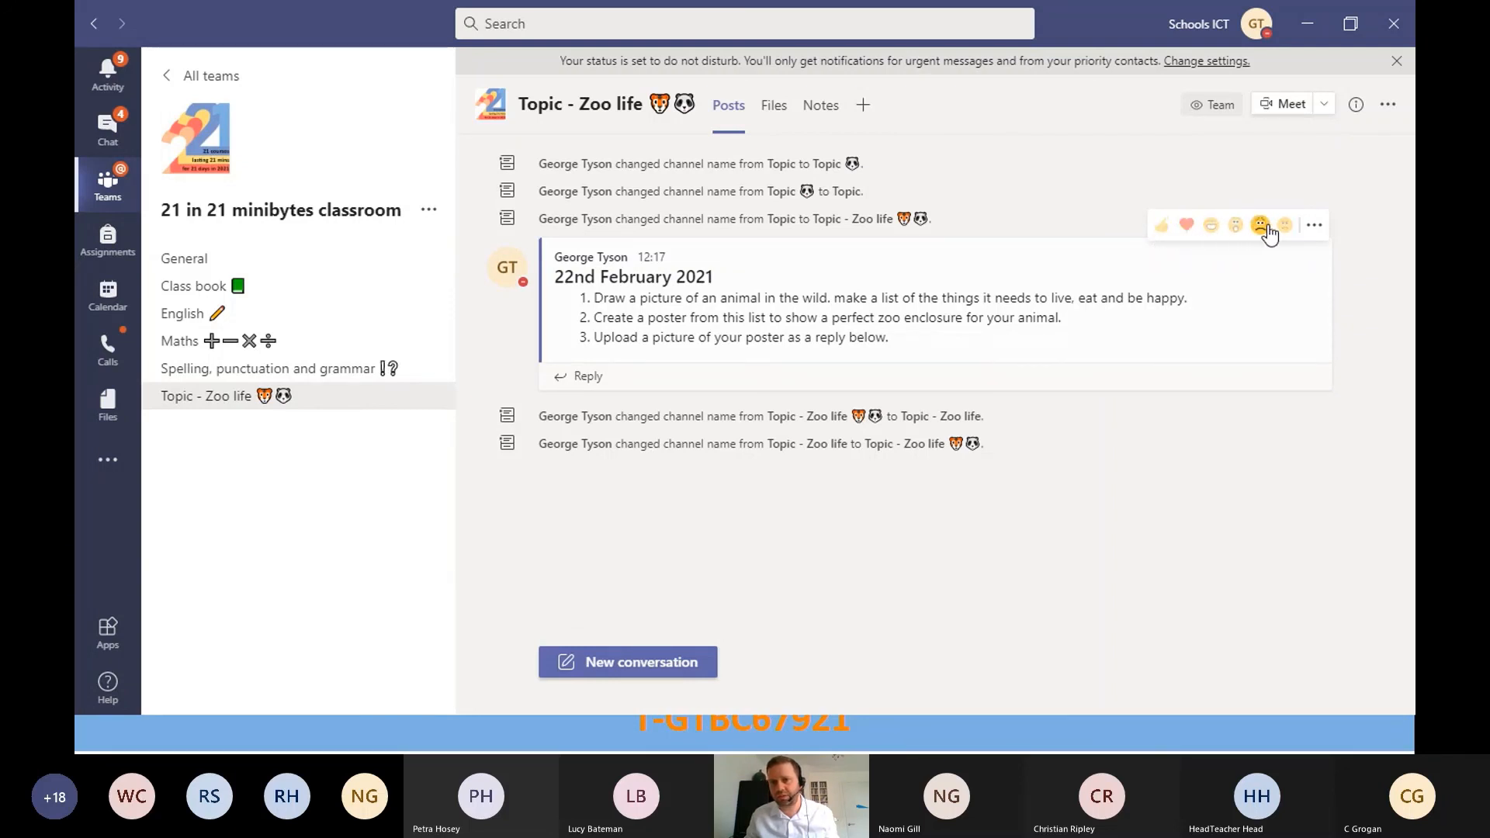
left_click(1313, 227)
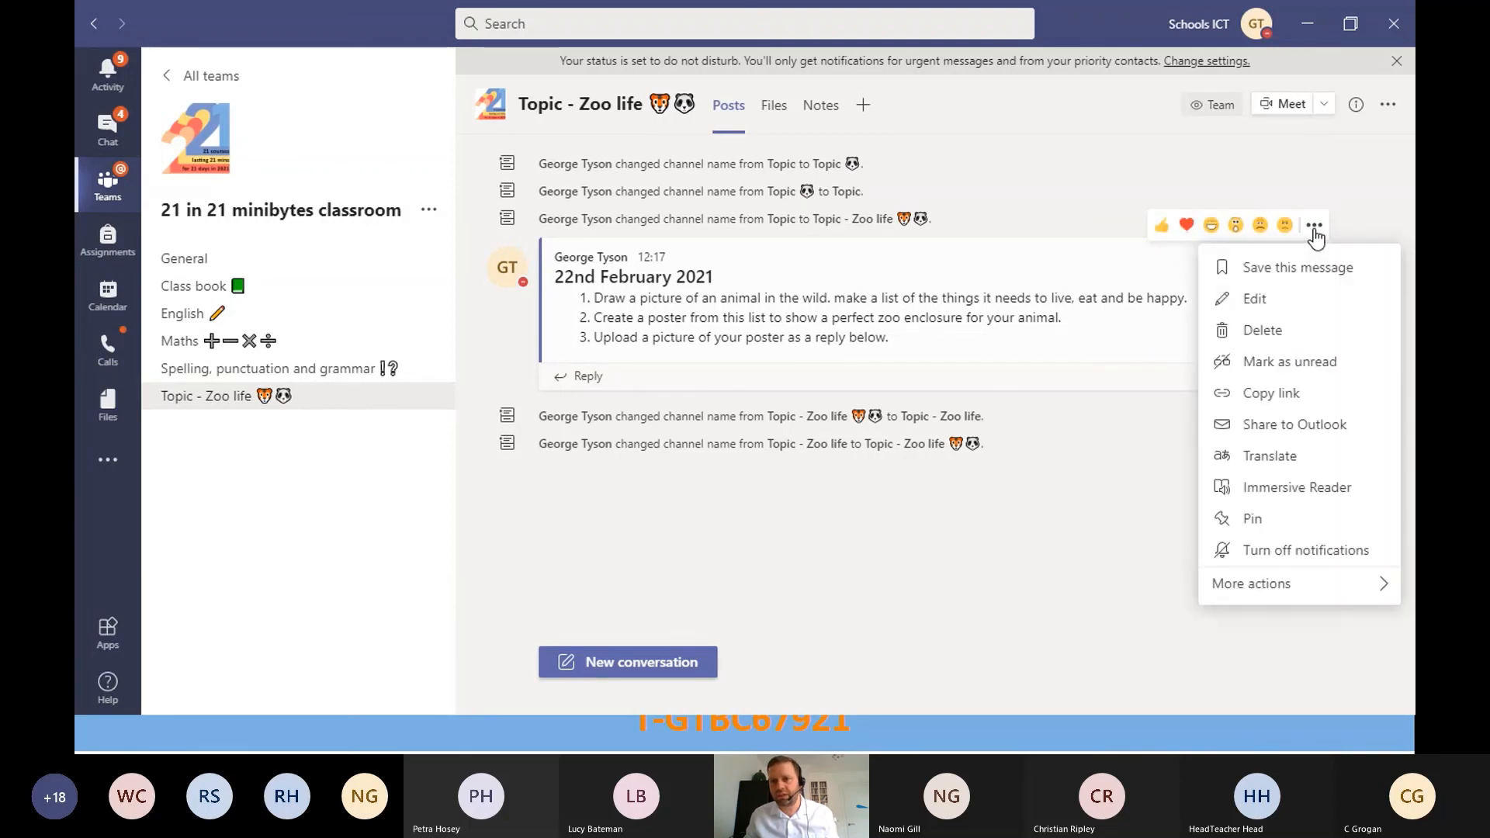
left_click(1303, 401)
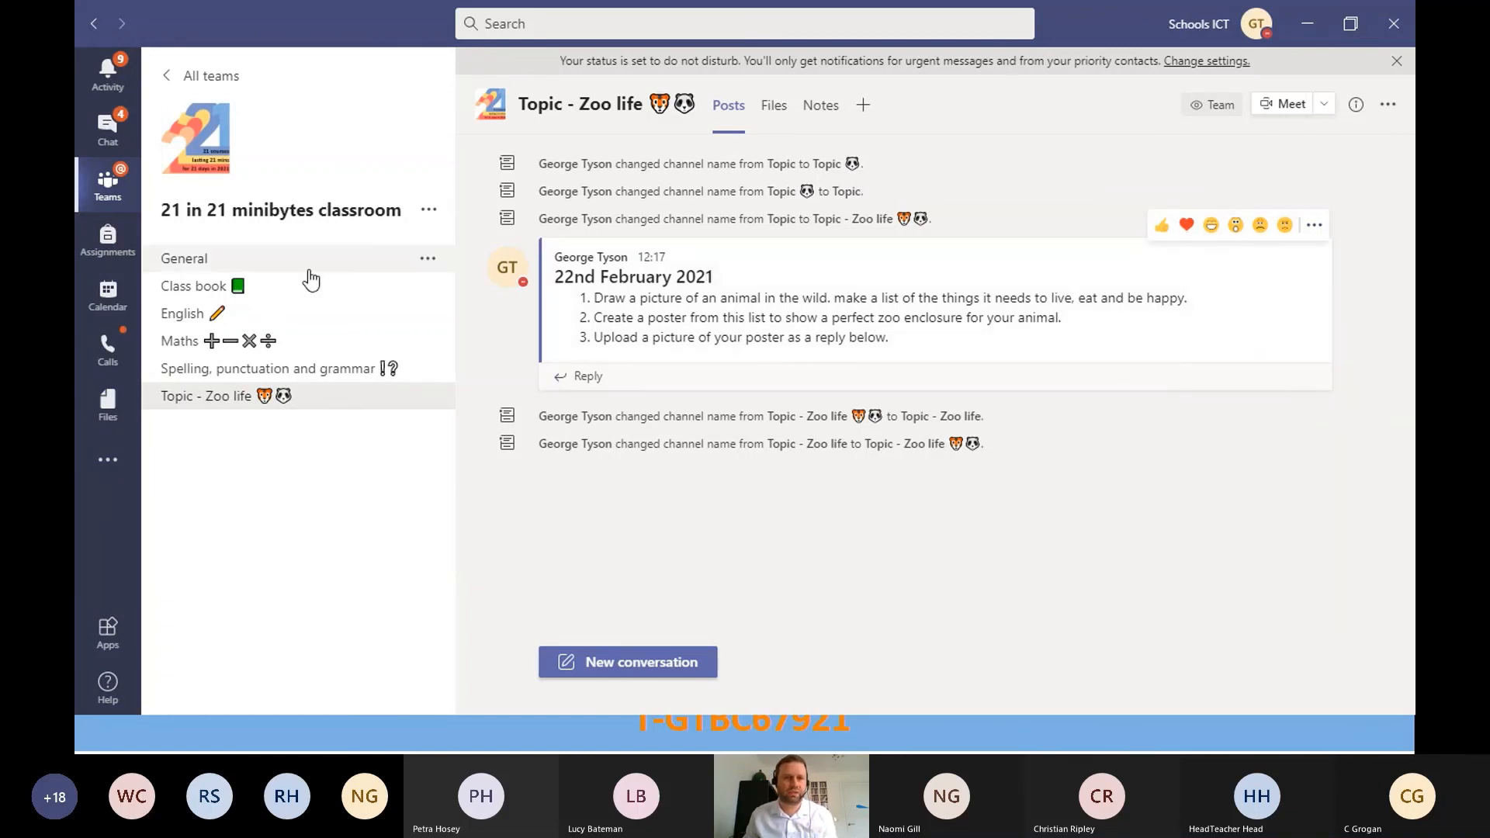
Step: In General's "Learning at home 22nd February" announcement, link the text "Lesson 4: Life at the Zoo poster" to the copied address and save the edit
left_click(171, 268)
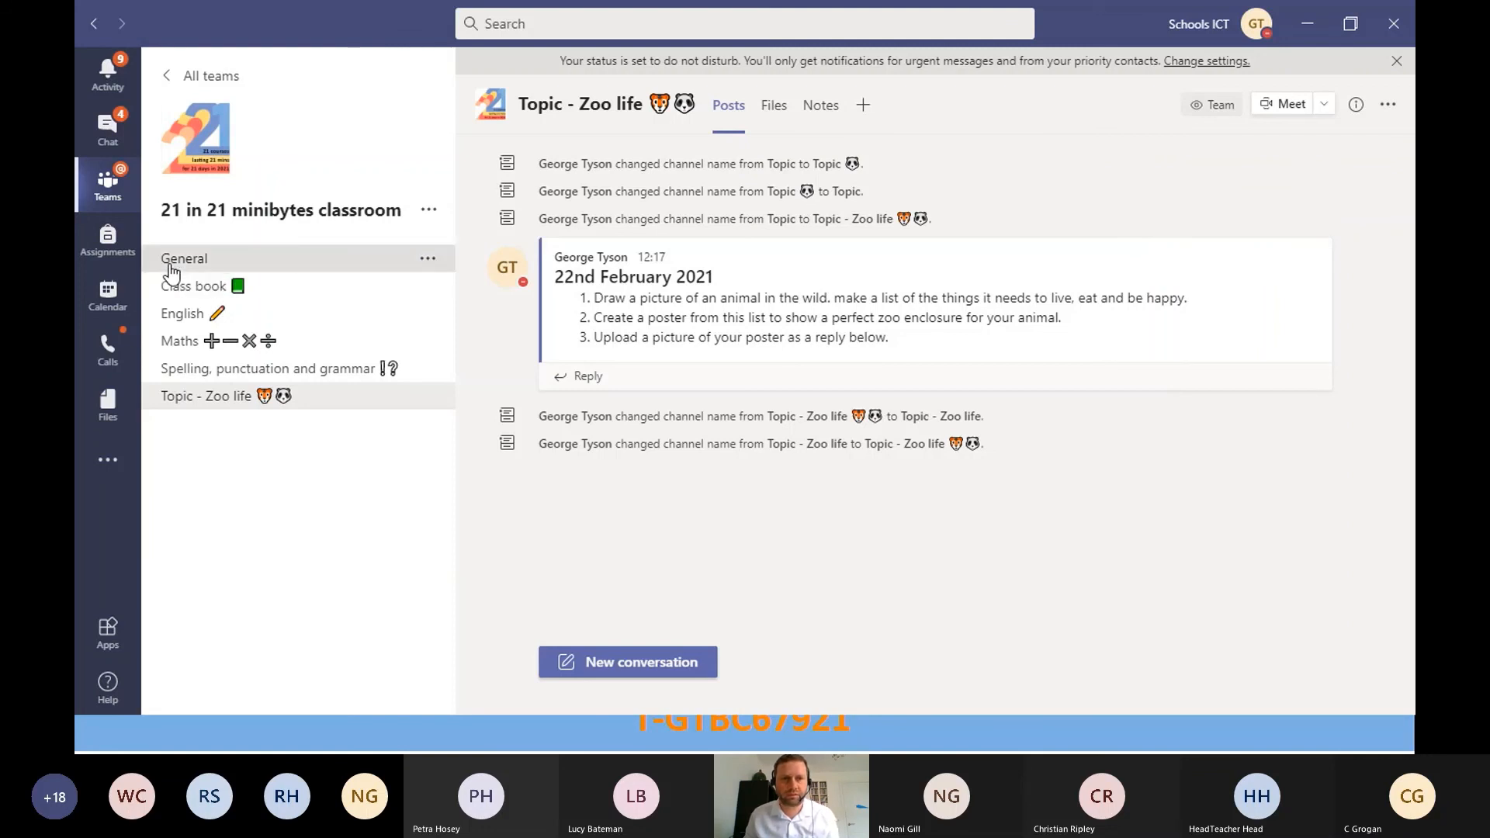
scroll(1097, 351, "up", 3)
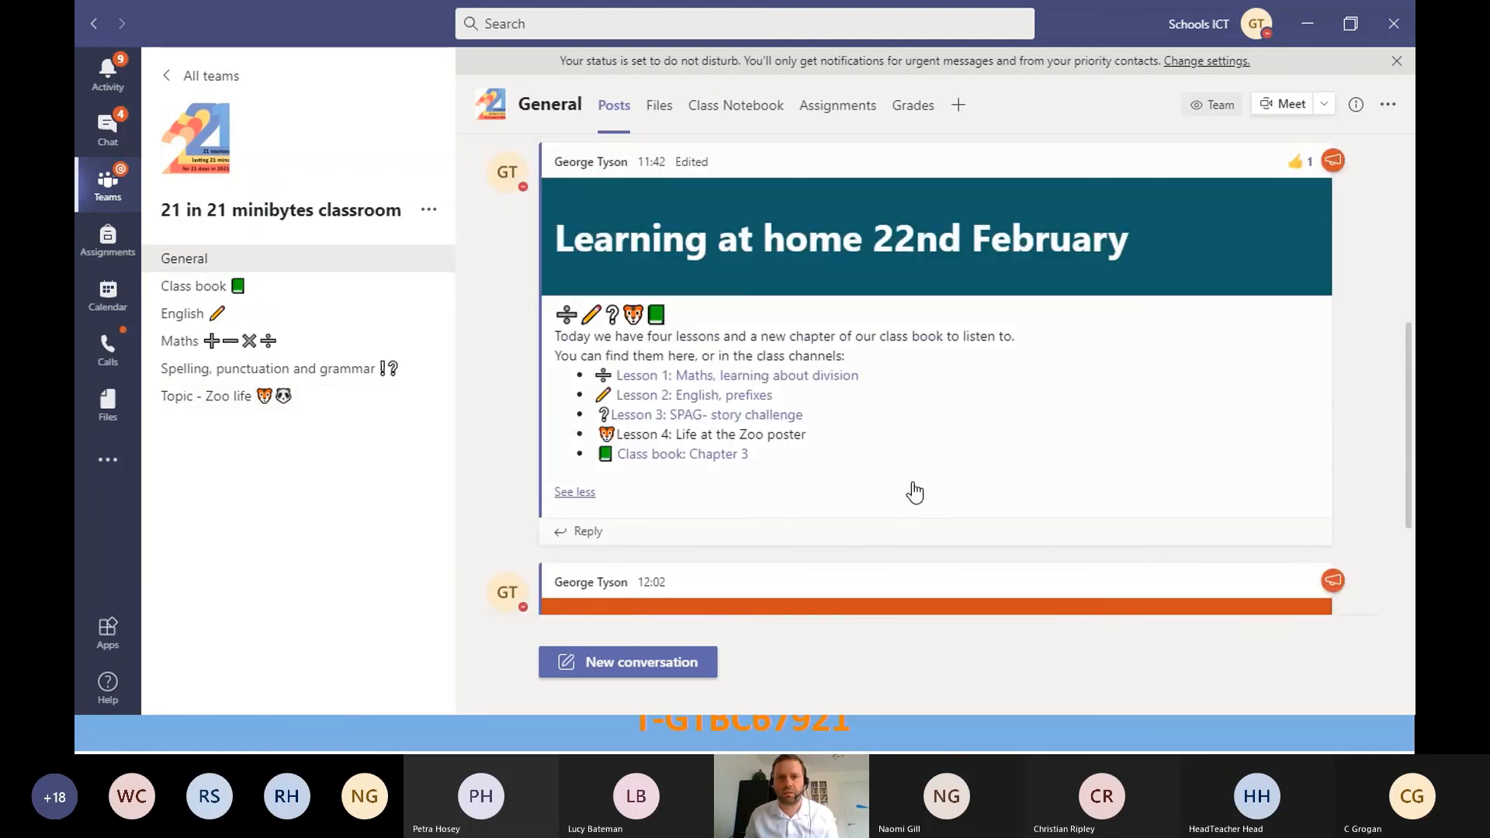
mouse_move(1282, 203)
left_click(1314, 130)
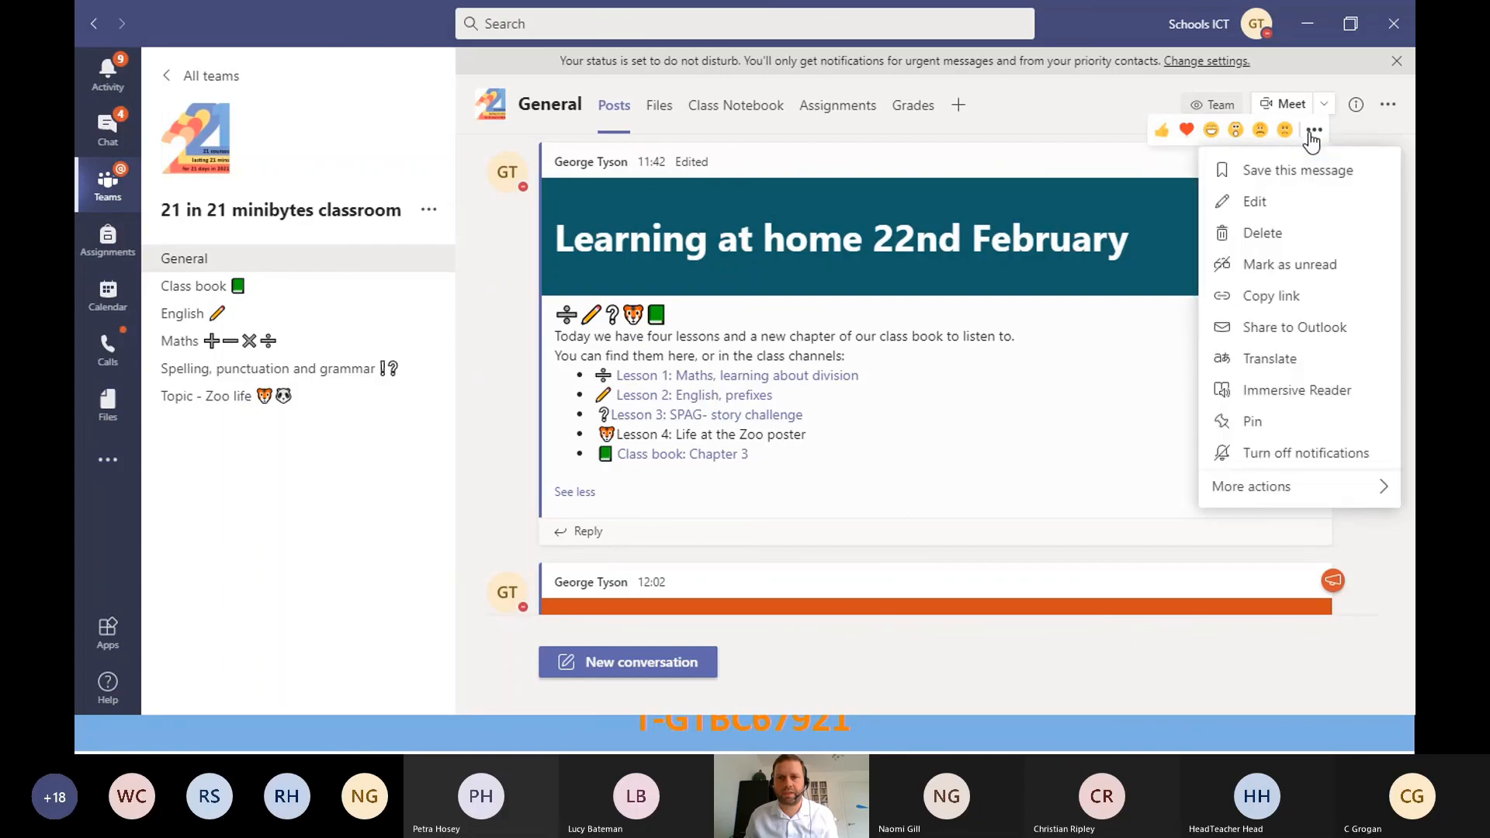
left_click(1267, 208)
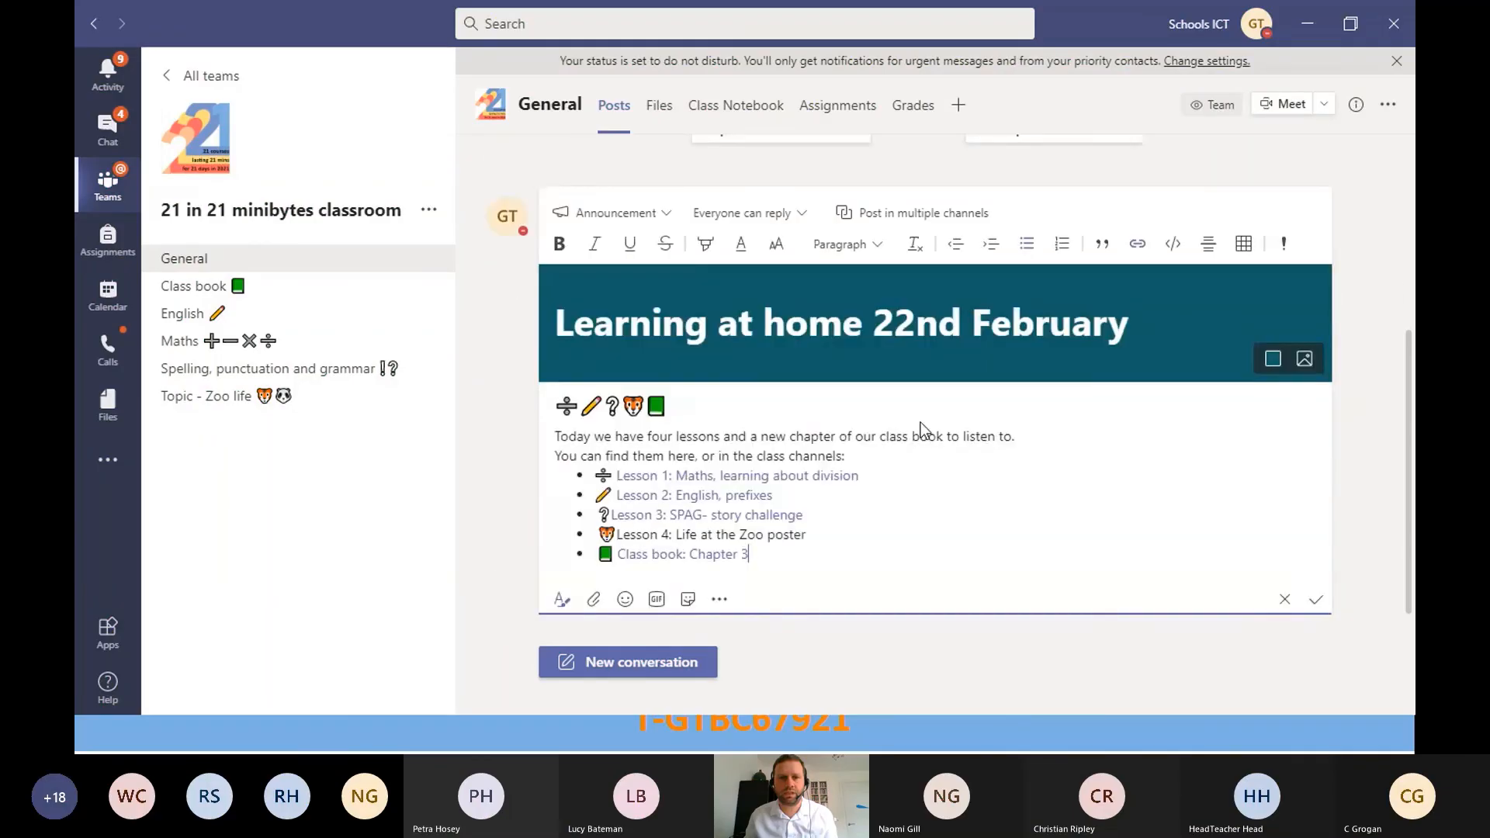
left_click_drag(823, 534, 632, 530)
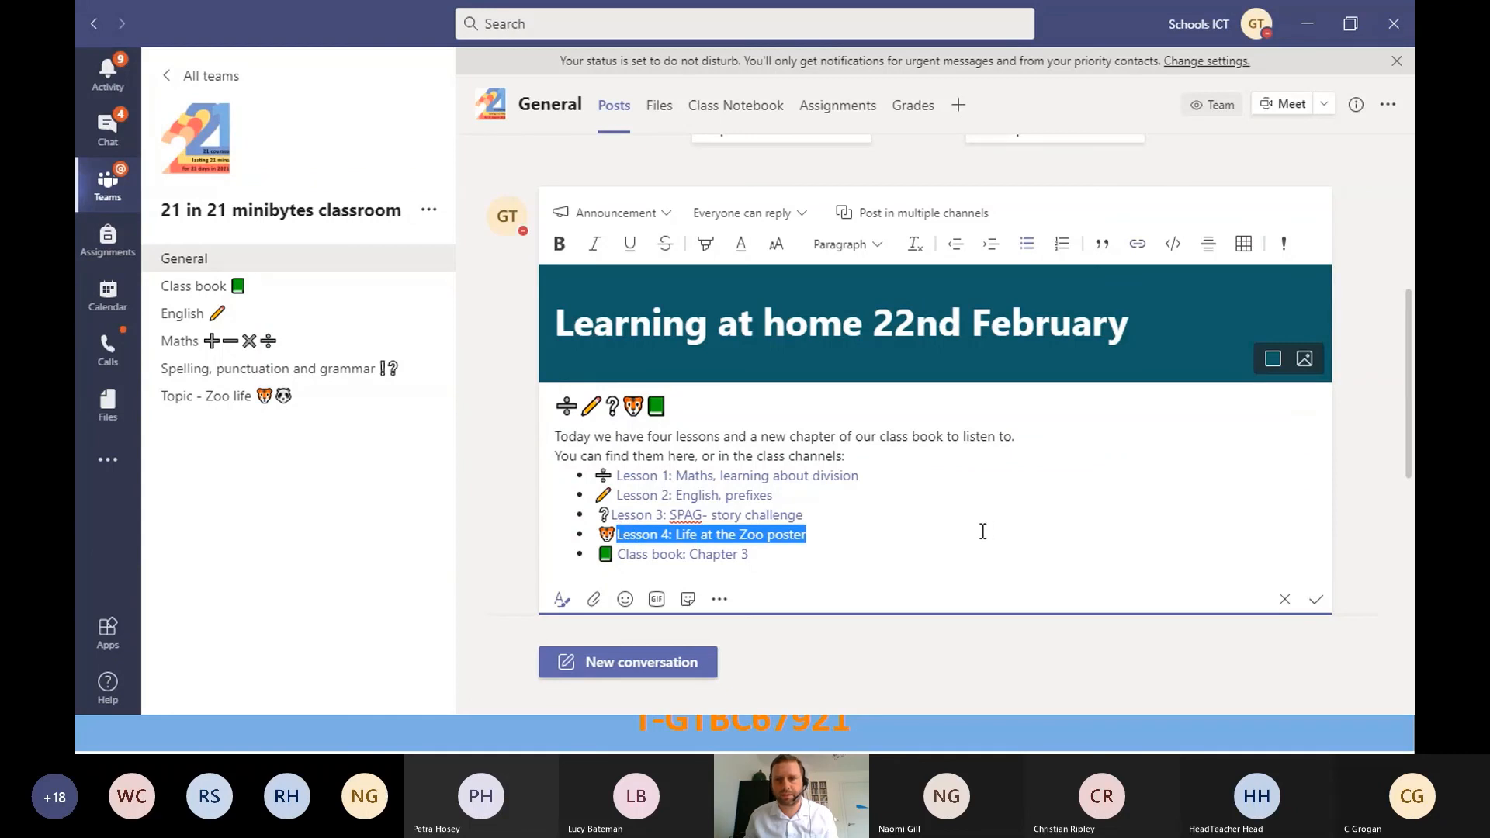
left_click(1139, 247)
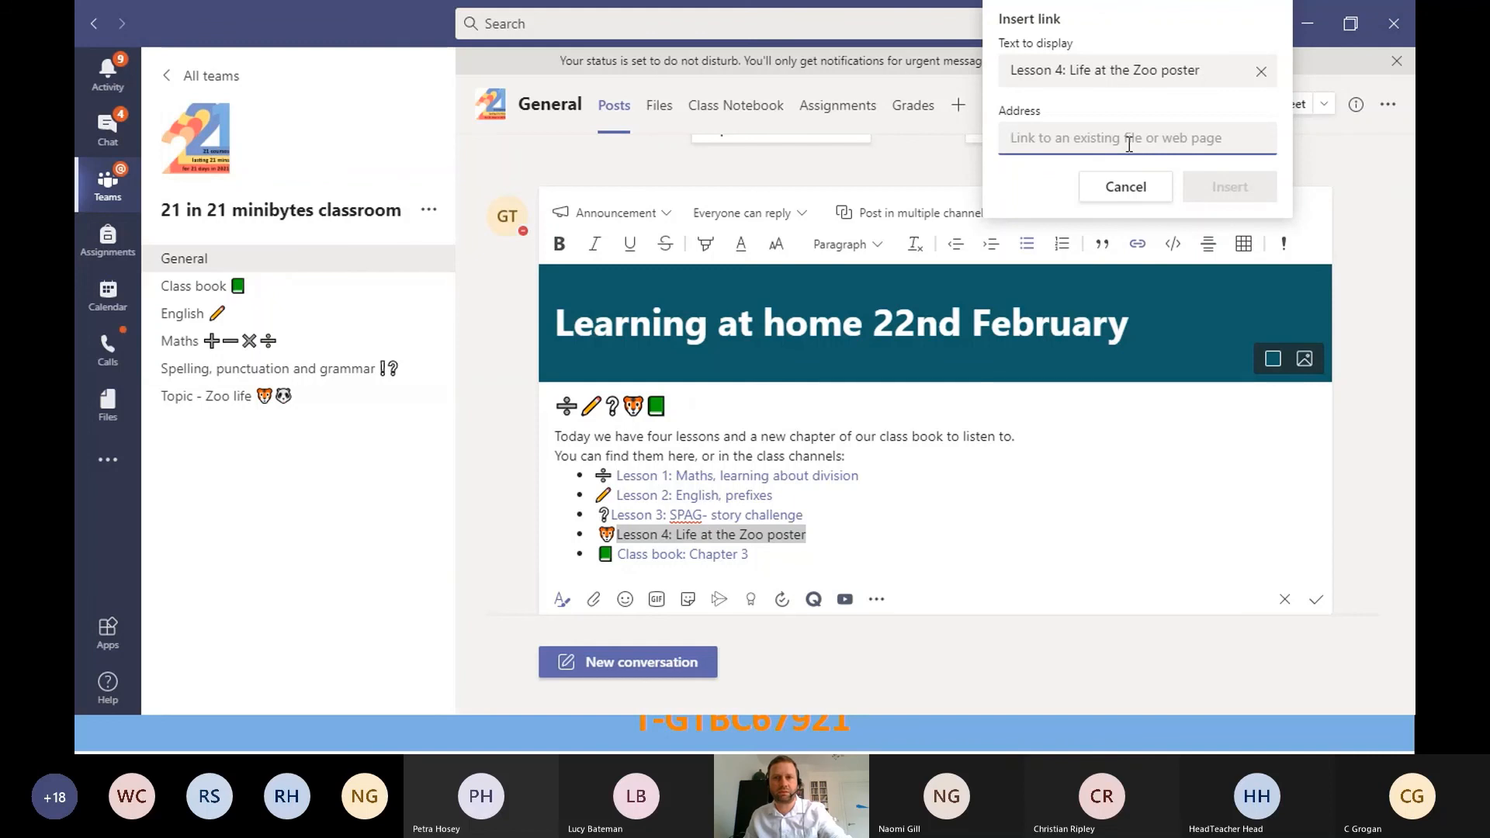
key("ctrl+v")
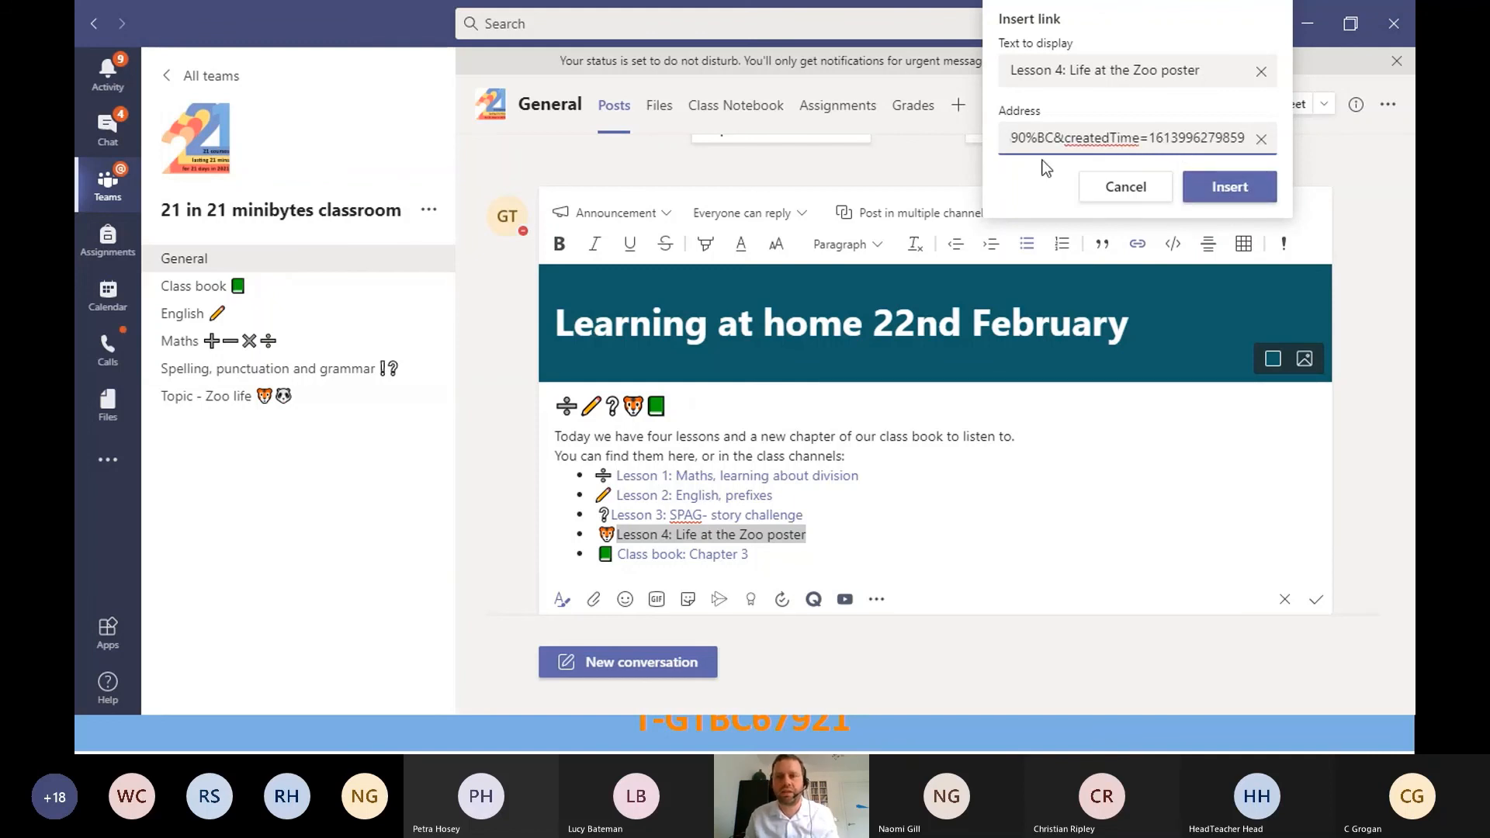
left_click(1229, 187)
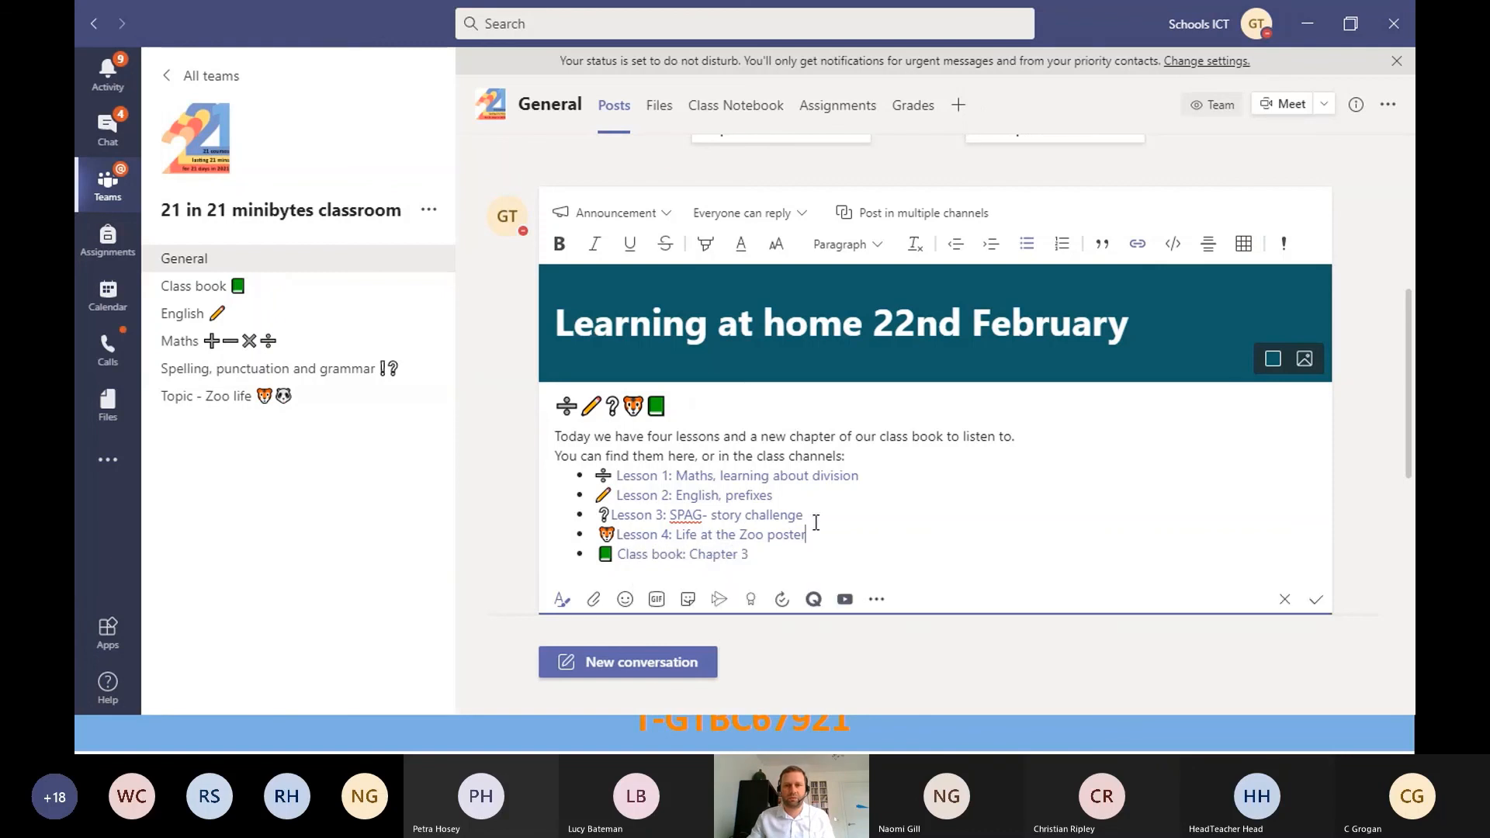
scroll(884, 535, "down", 1)
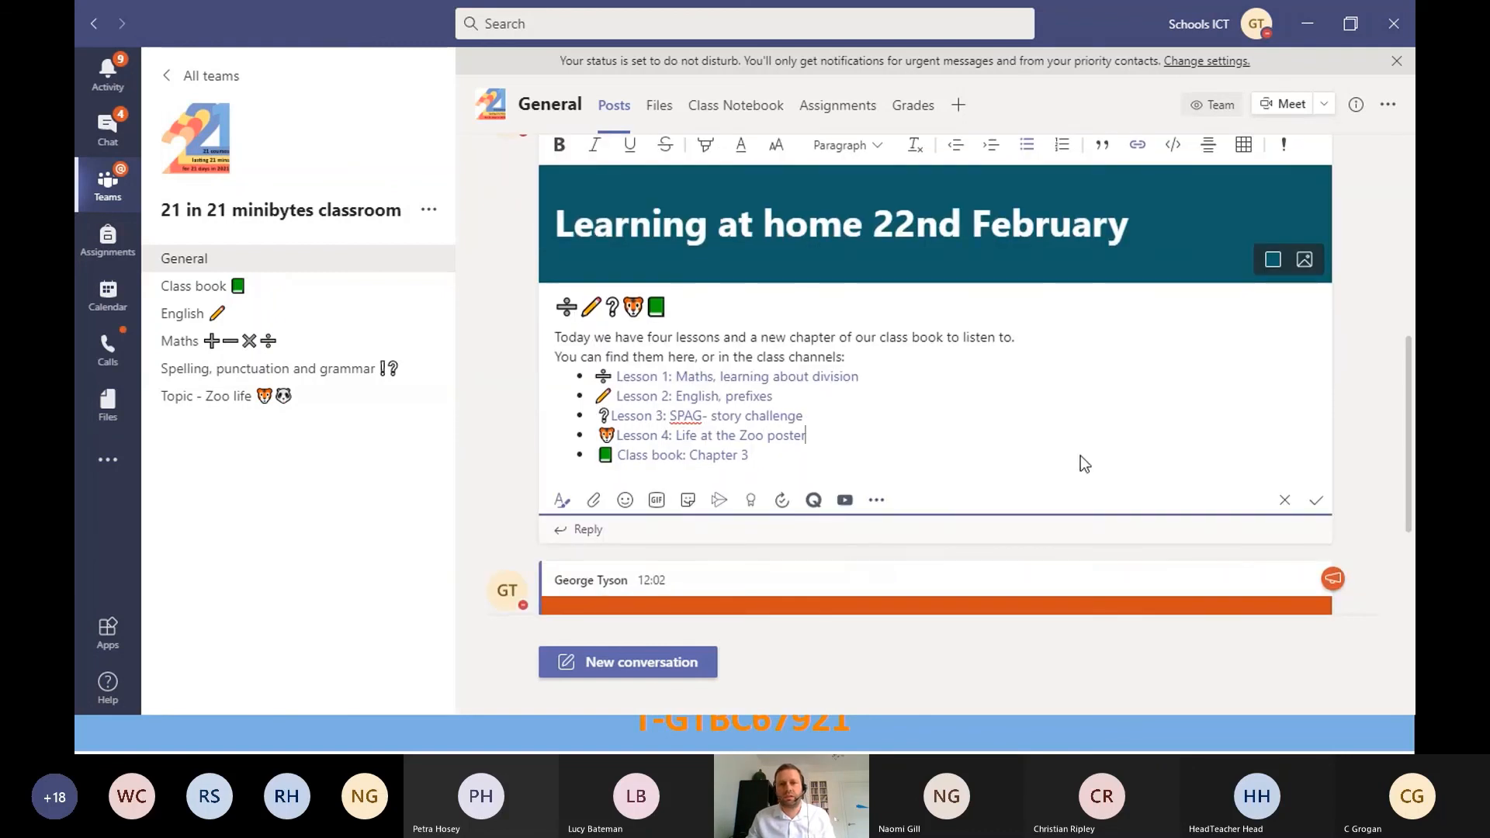
left_click(1315, 501)
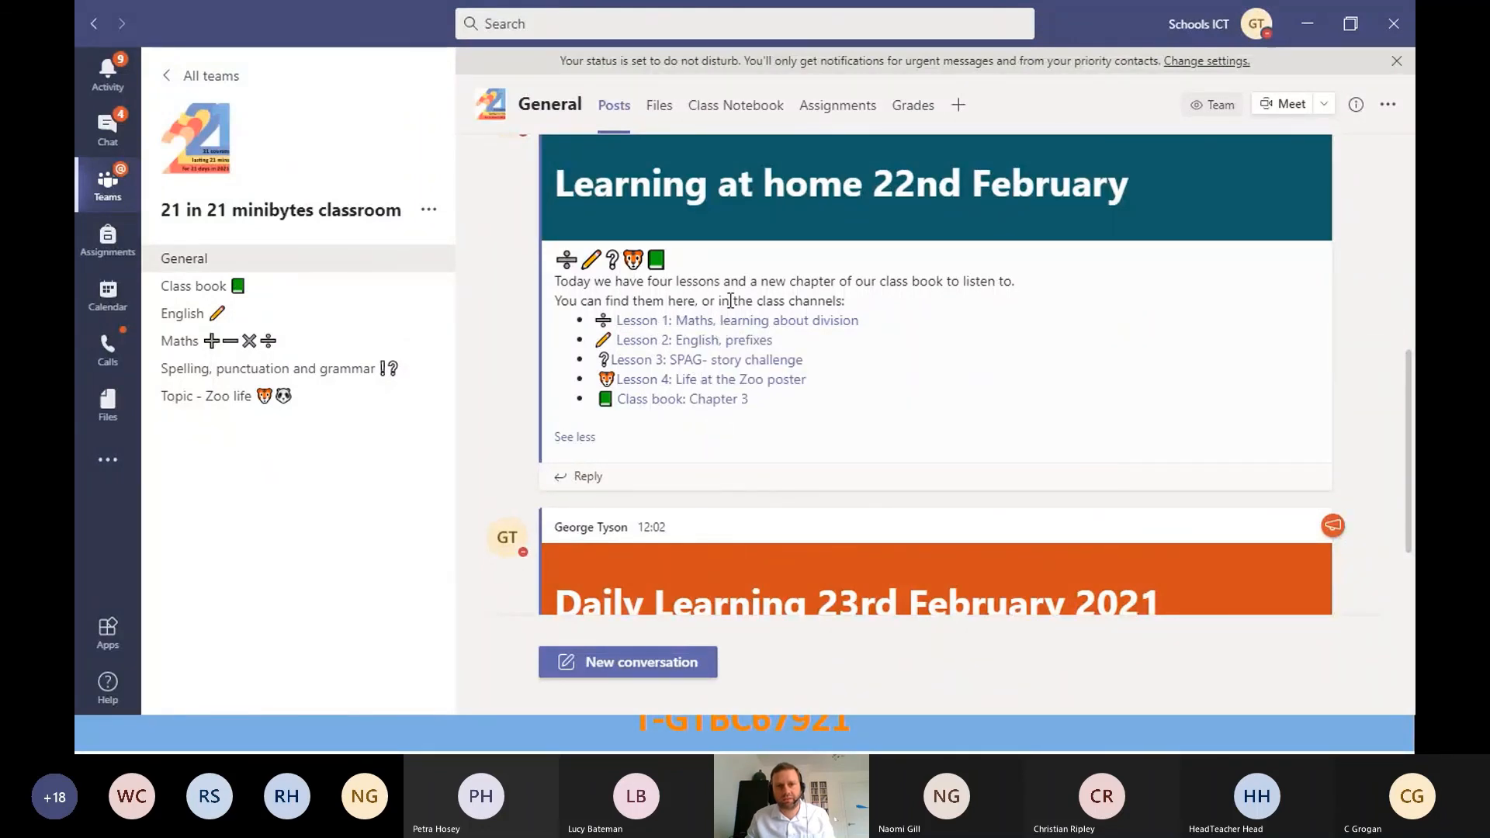
Step: Check who gave the like reaction on the "Learning at home 22nd February" announcement
scroll(914, 353, "up", 2)
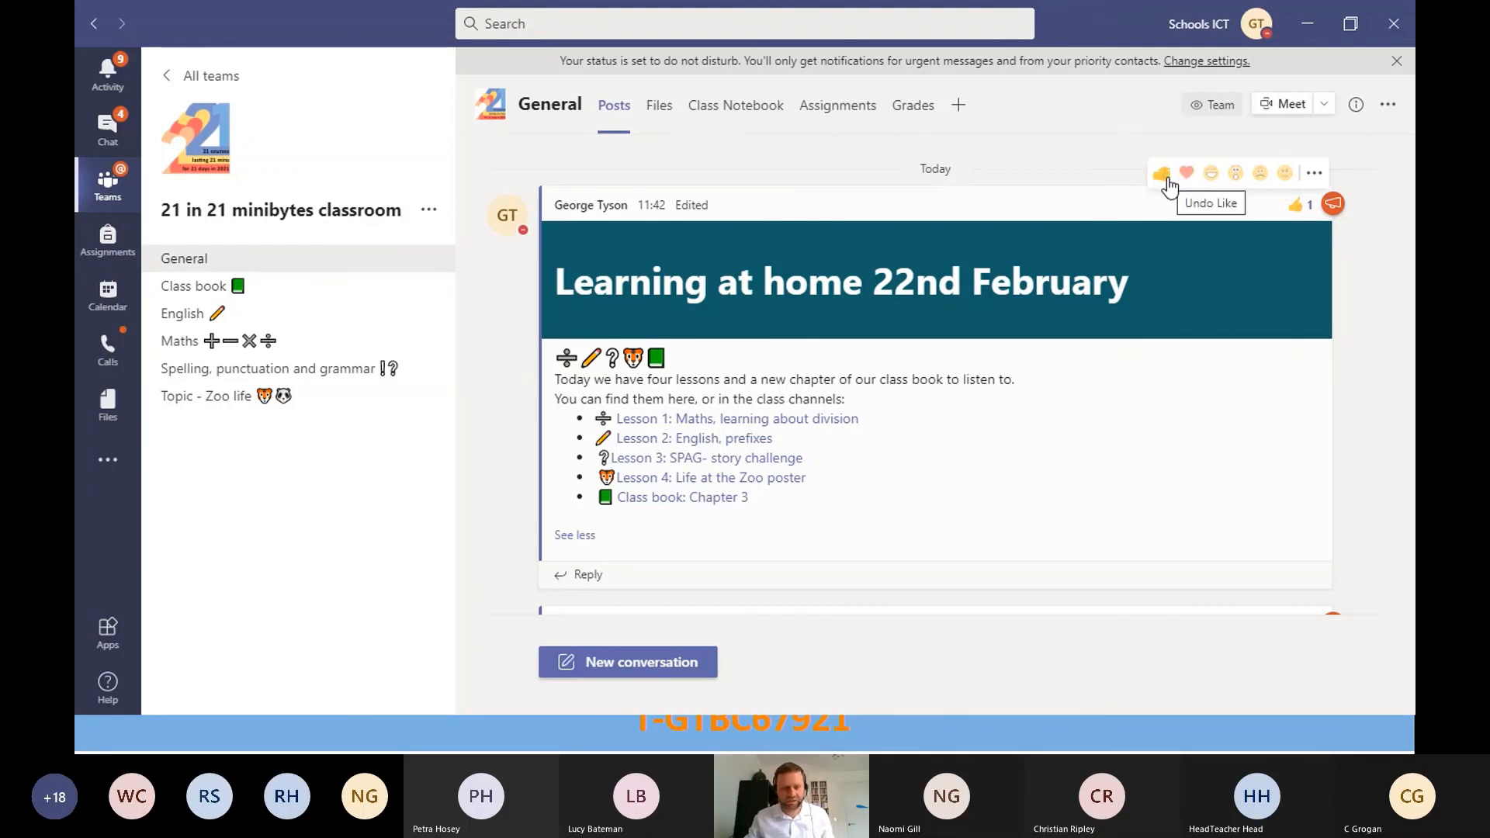
mouse_move(1301, 217)
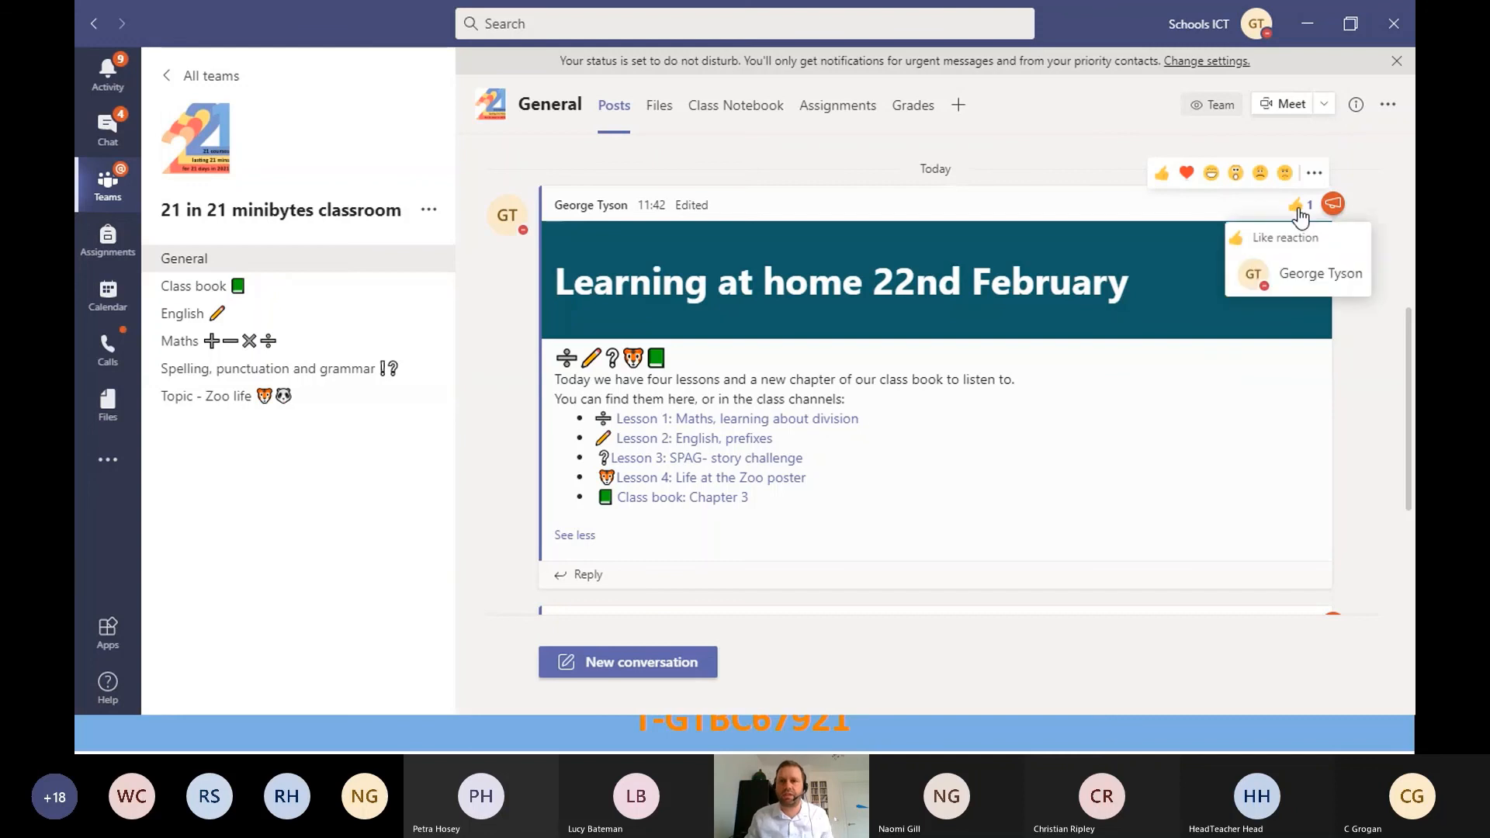